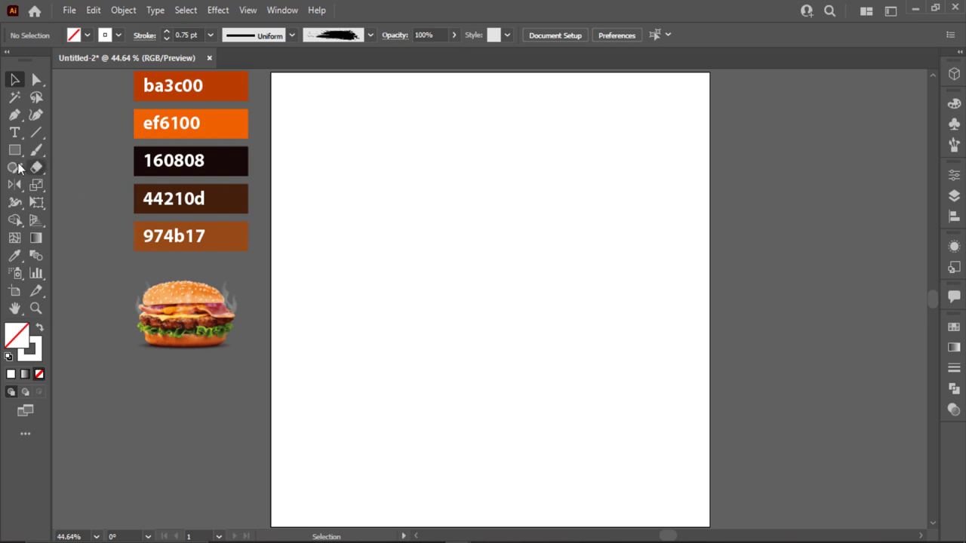
Step: Create a 1000×1000 rectangle aligned to the artboard as the background
key(m)
click(510, 202)
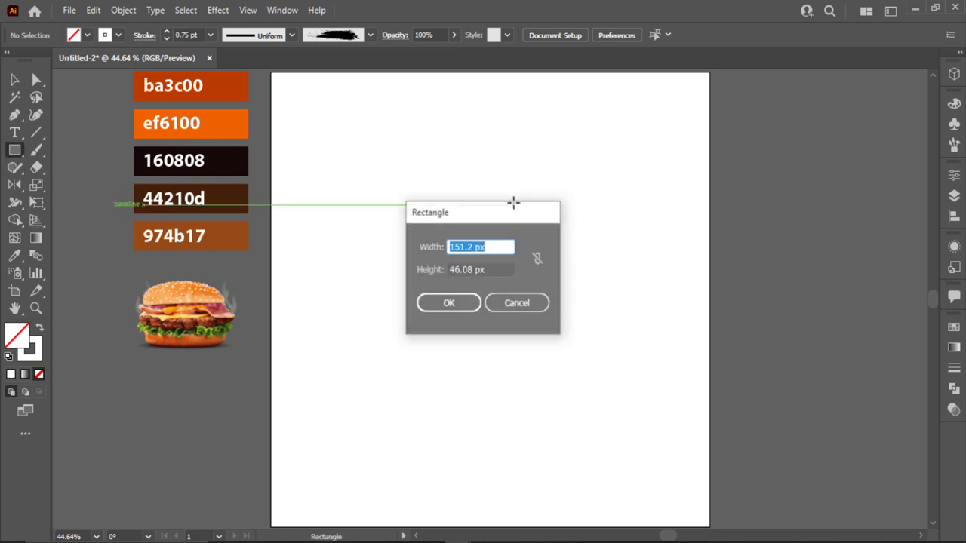
text(1000)
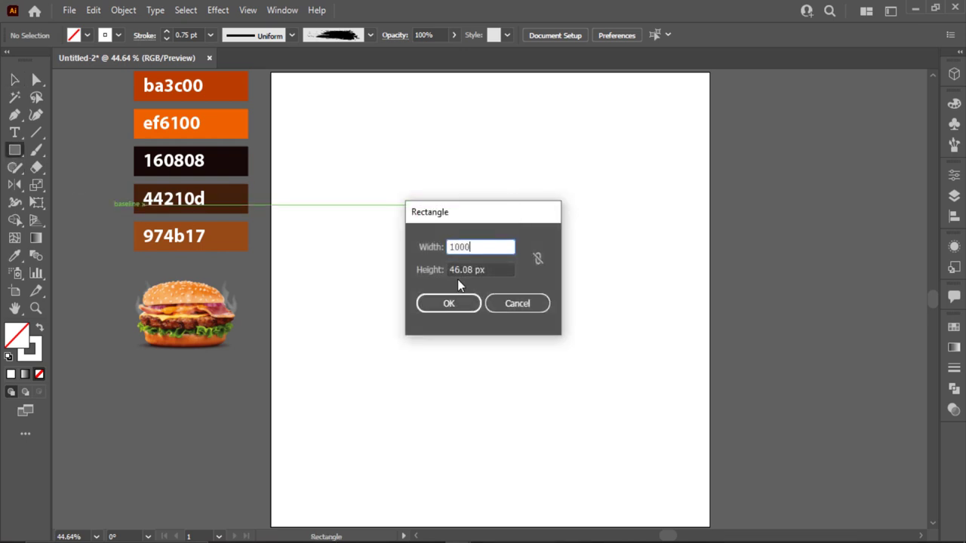
key(Tab)
text(1000)
key(Return)
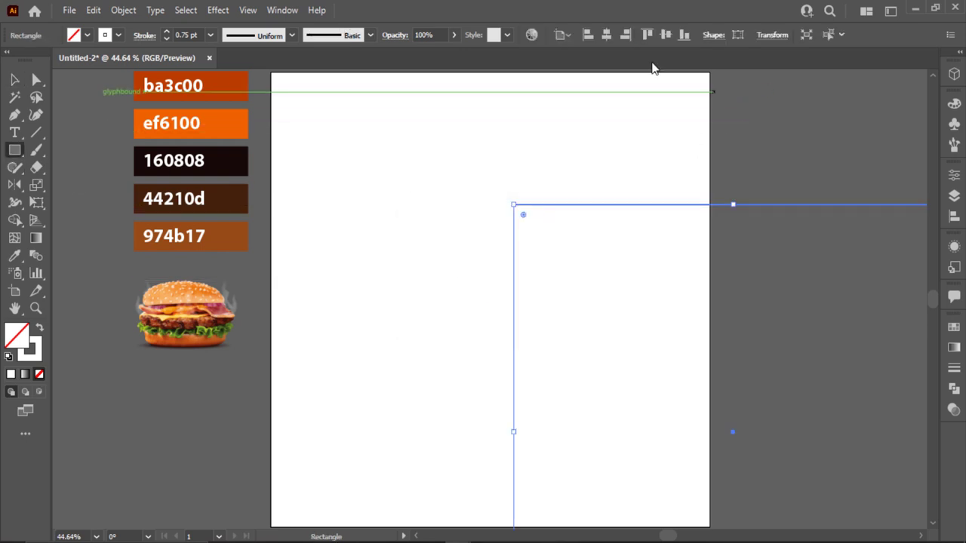
click(625, 34)
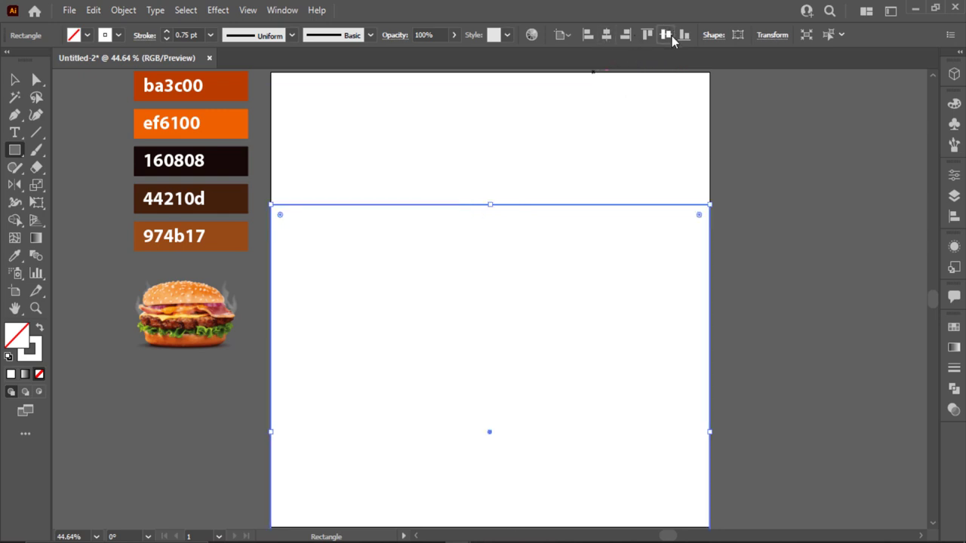
click(664, 35)
click(14, 79)
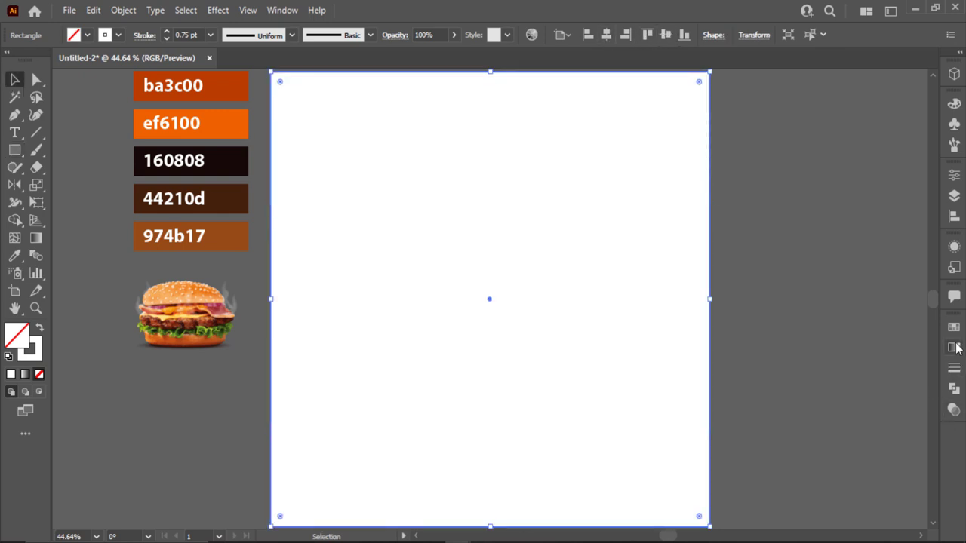
Step: Fill it with a radial gradient from 44210d at the centre to 160808
click(955, 347)
click(864, 344)
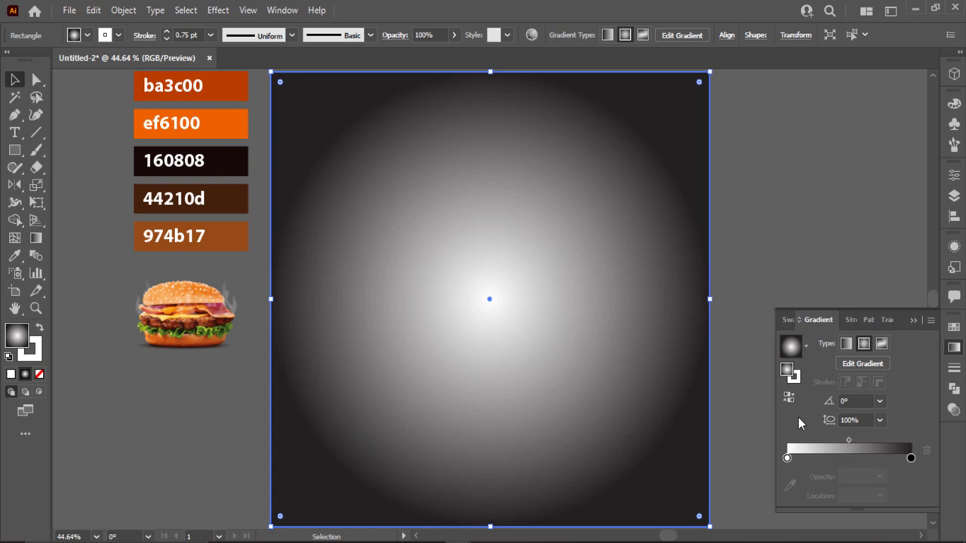
click(787, 457)
click(789, 483)
click(232, 199)
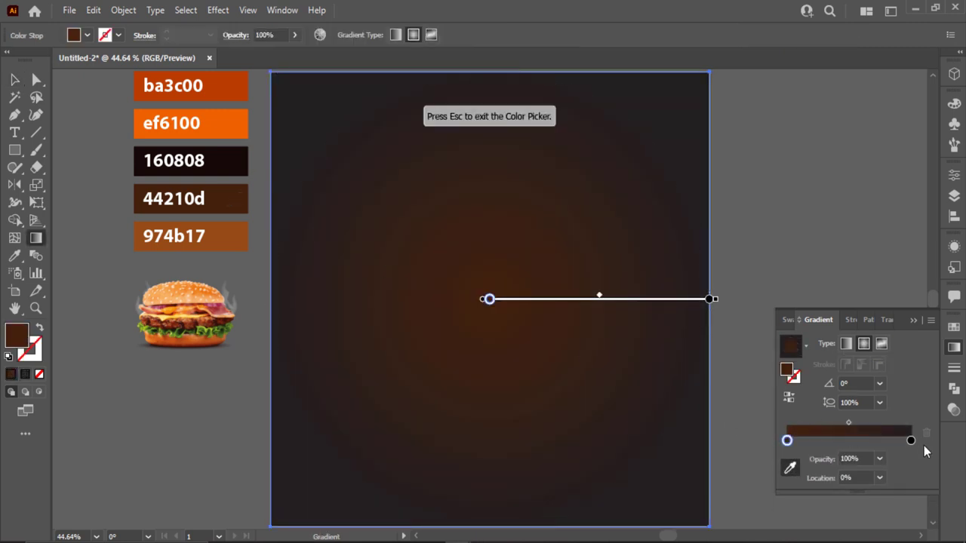
click(238, 151)
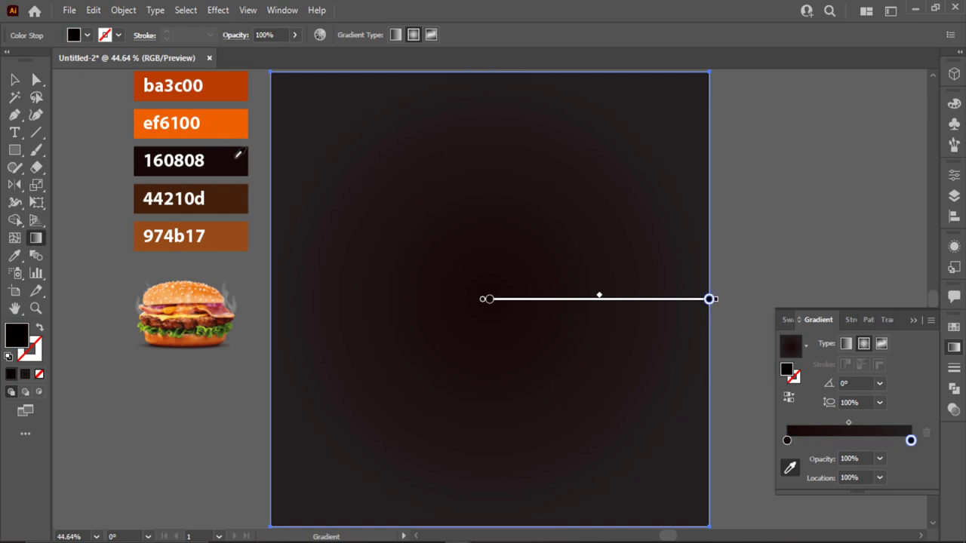
click(240, 153)
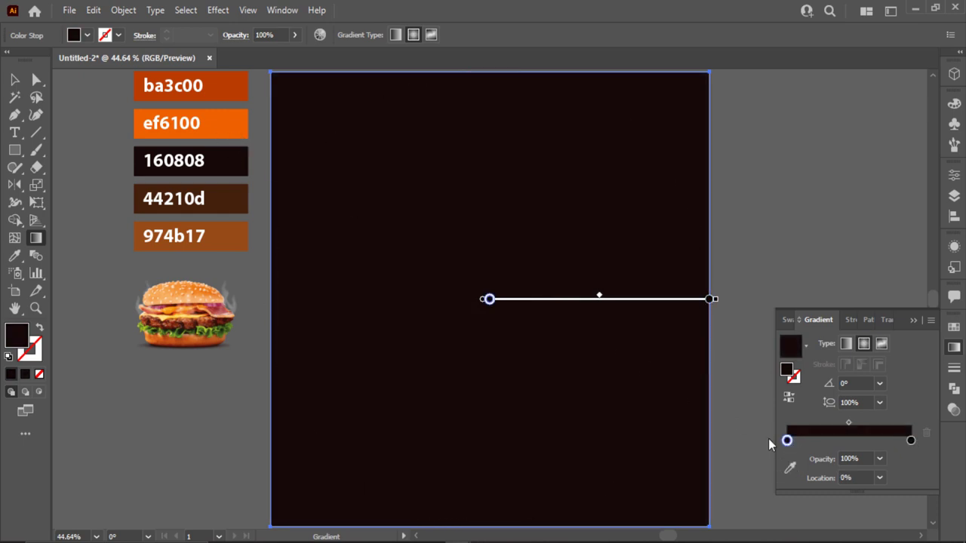
click(790, 469)
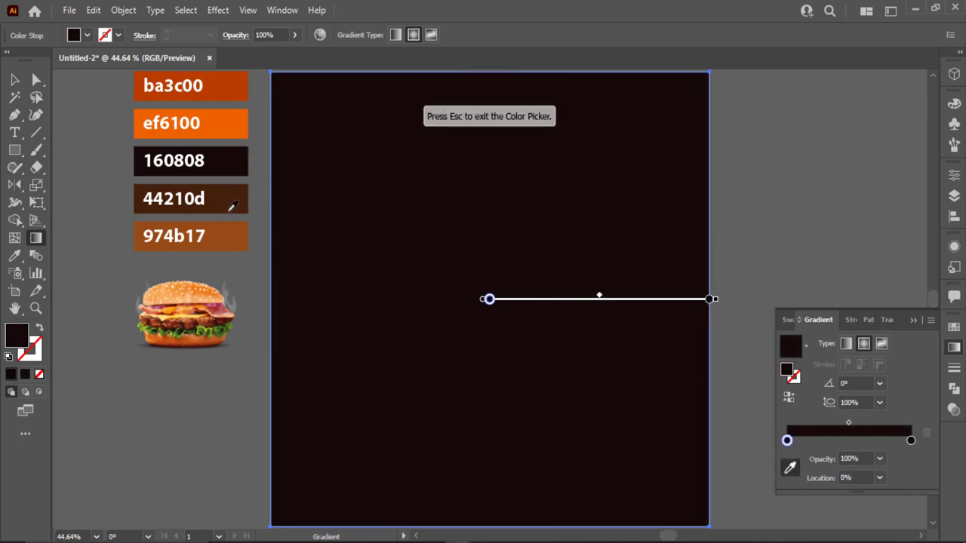
click(234, 199)
click(14, 80)
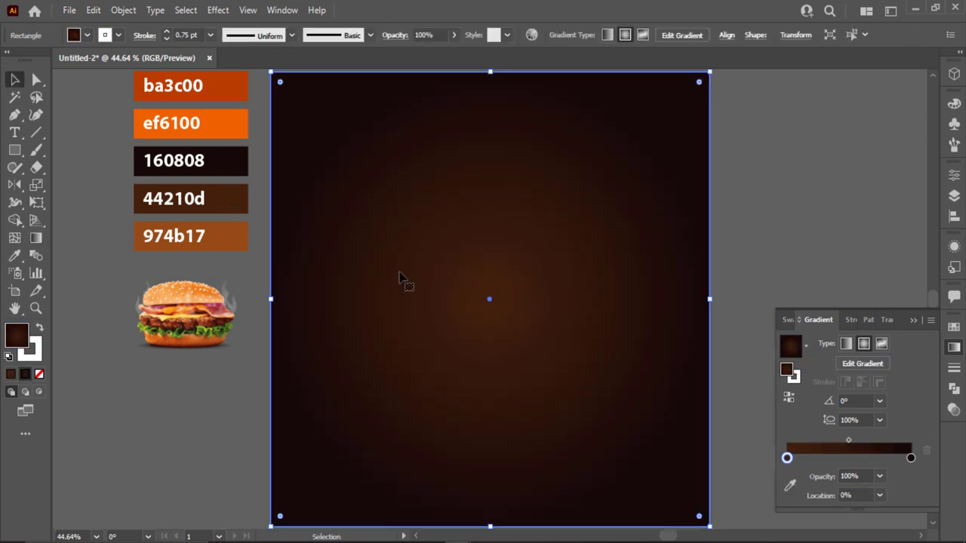
Step: Drag the gradient diagonally so the glow sits toward the upper left, then deselect
key(g)
mouse_move(418, 219)
mouse_down()
mouse_move(618, 433)
mouse_move(636, 434)
mouse_up()
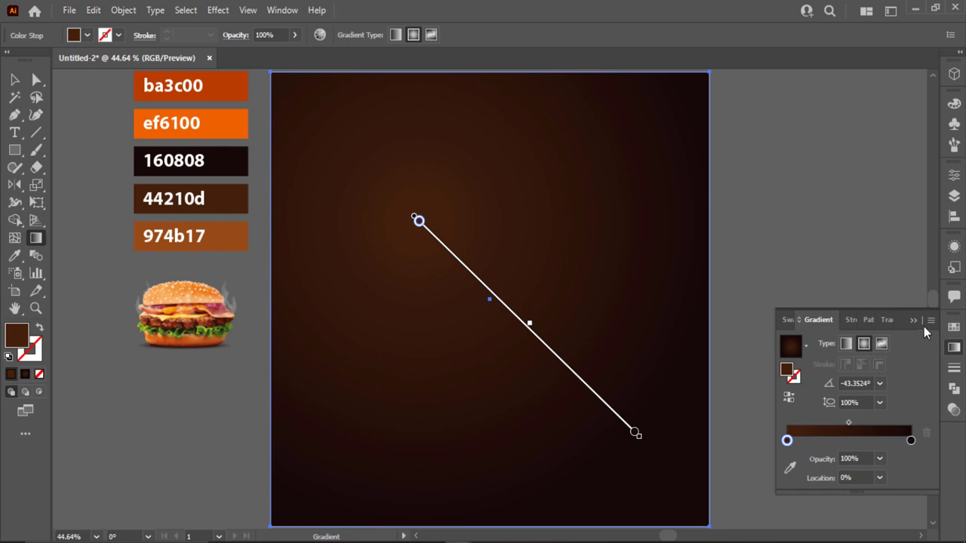
click(953, 347)
key(v)
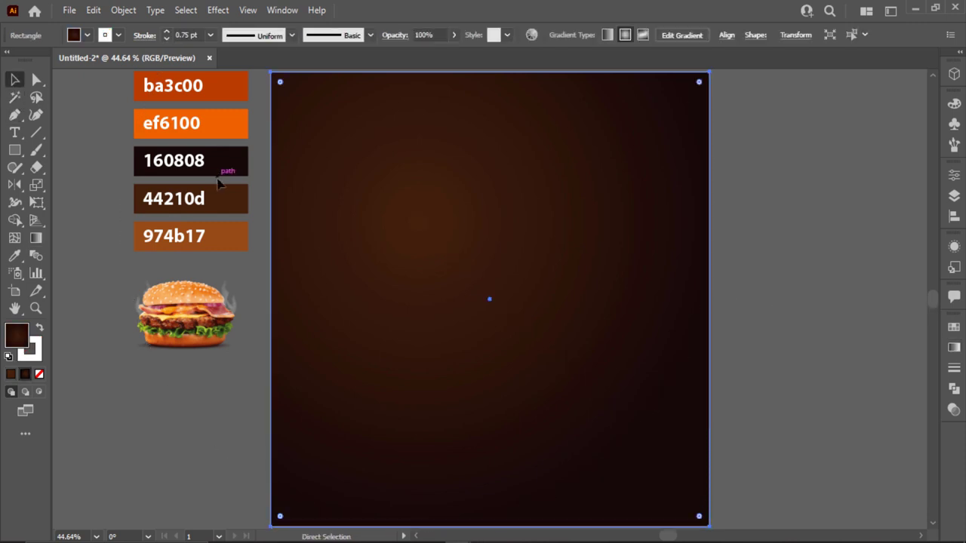
key(ctrl+shift+a)
Step: Draw a tall narrow blue bar near the artboard top
click(10, 150)
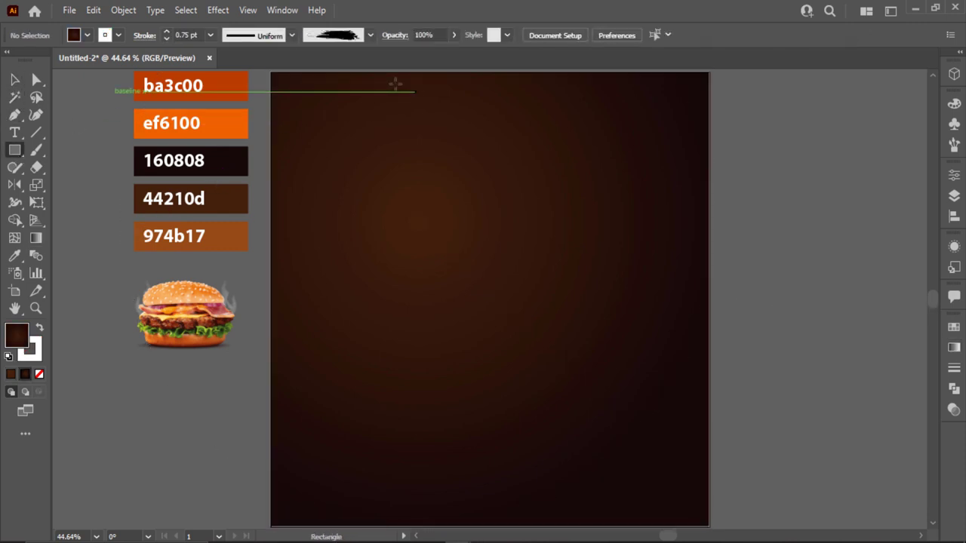
drag(382, 71, 418, 335)
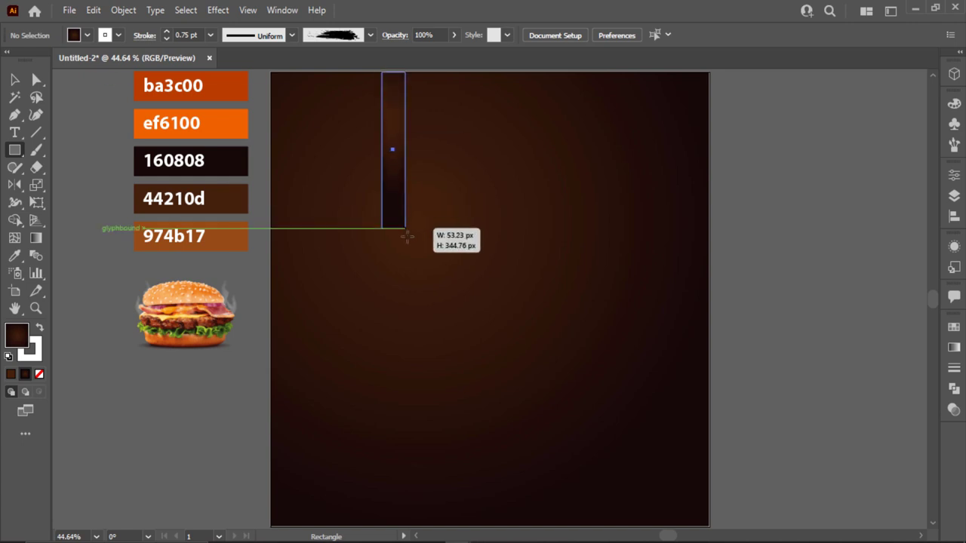
click(87, 35)
click(80, 65)
key(Escape)
click(15, 79)
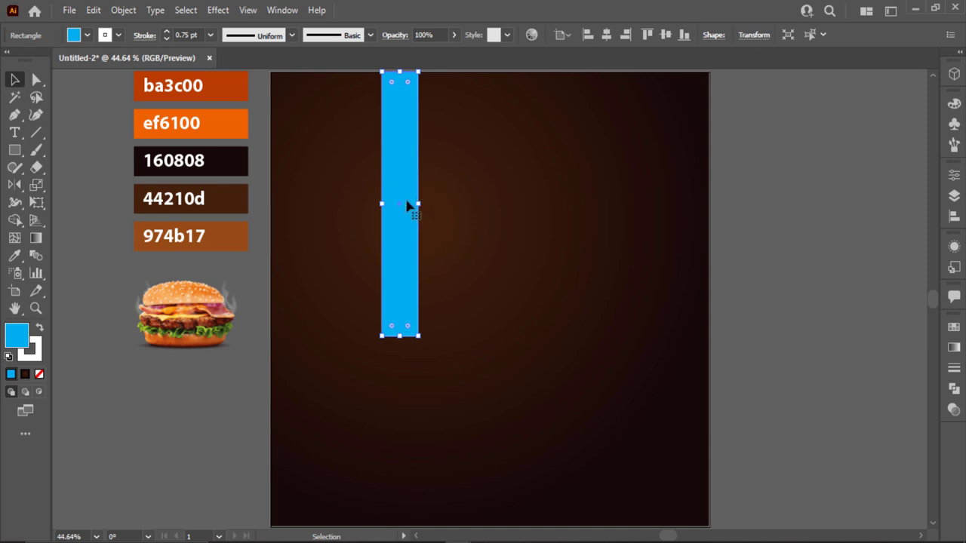
Step: Duplicate it into four evenly spaced bars, group them, and centre the group horizontally
drag(407, 205, 473, 206)
key(ctrl+d)
key(ctrl+d)
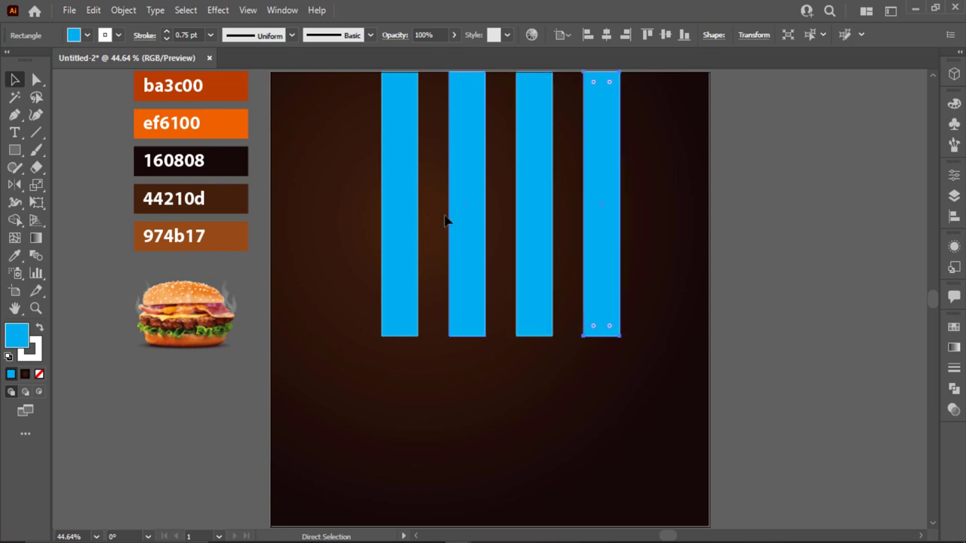
drag(341, 279, 343, 276)
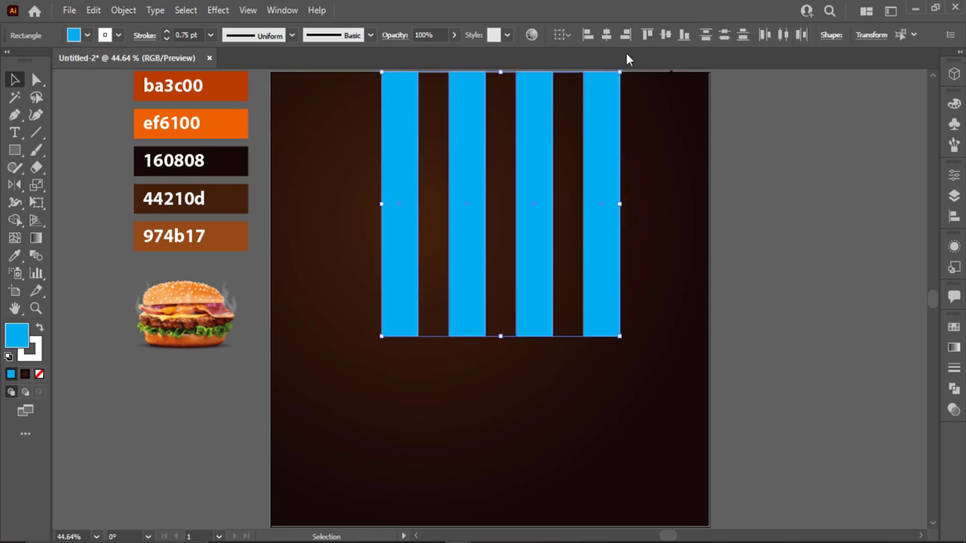
drag(619, 130, 614, 135)
key(ctrl+g)
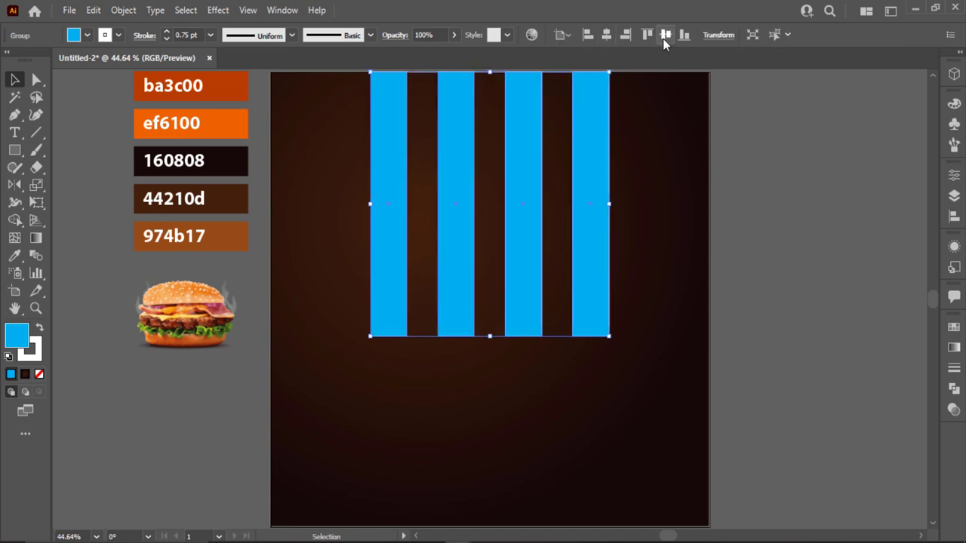
click(664, 37)
key(ctrl+z)
click(761, 199)
Step: Shorten the blue stripe group from its bottom edge
click(576, 276)
mouse_move(491, 340)
mouse_down()
mouse_move(496, 189)
mouse_move(496, 342)
mouse_move(499, 308)
mouse_up()
scroll(550, 249, down, 2)
scroll(549, 249, down, 2)
Step: Copy the stripes below and perspective-distort them into a floor widening past the artboard edges
drag(526, 152, 526, 388)
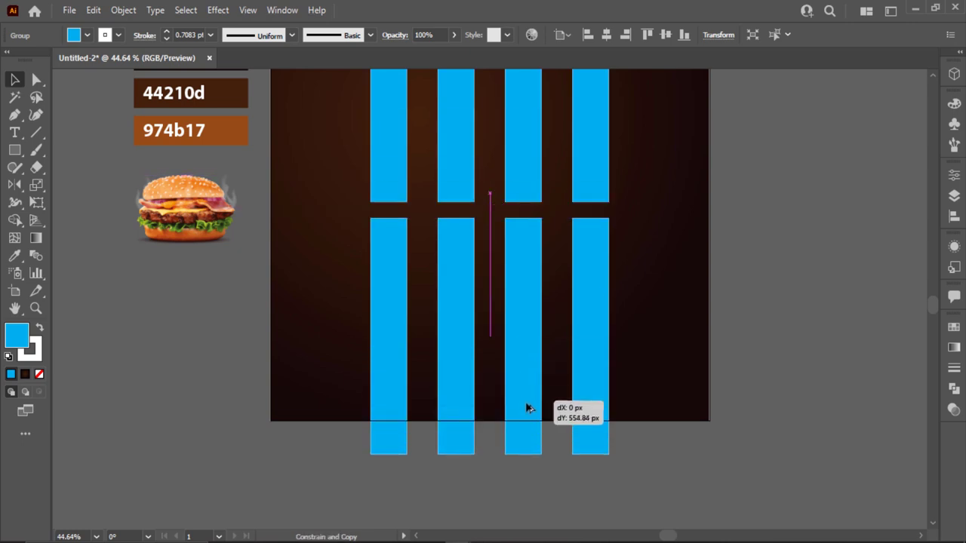
click(42, 205)
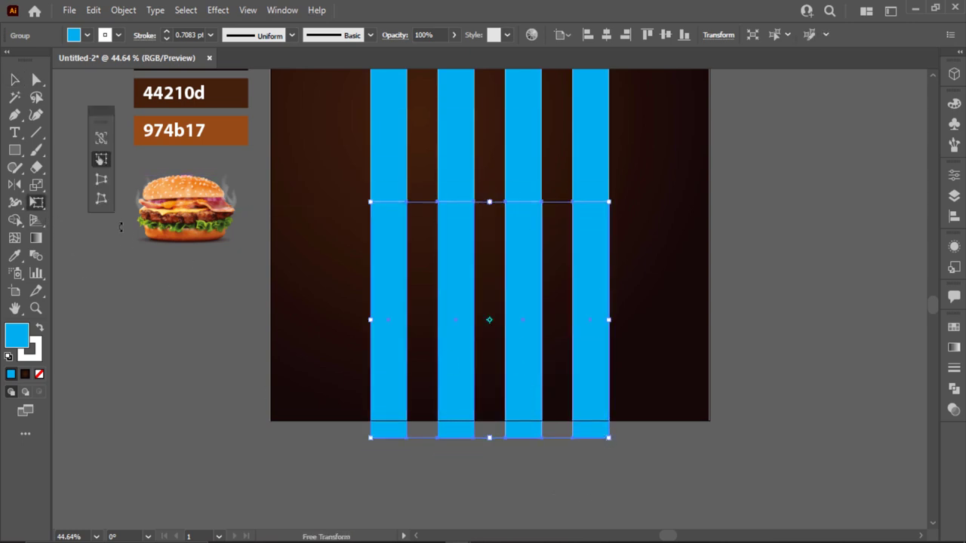
click(101, 178)
drag(609, 442, 865, 446)
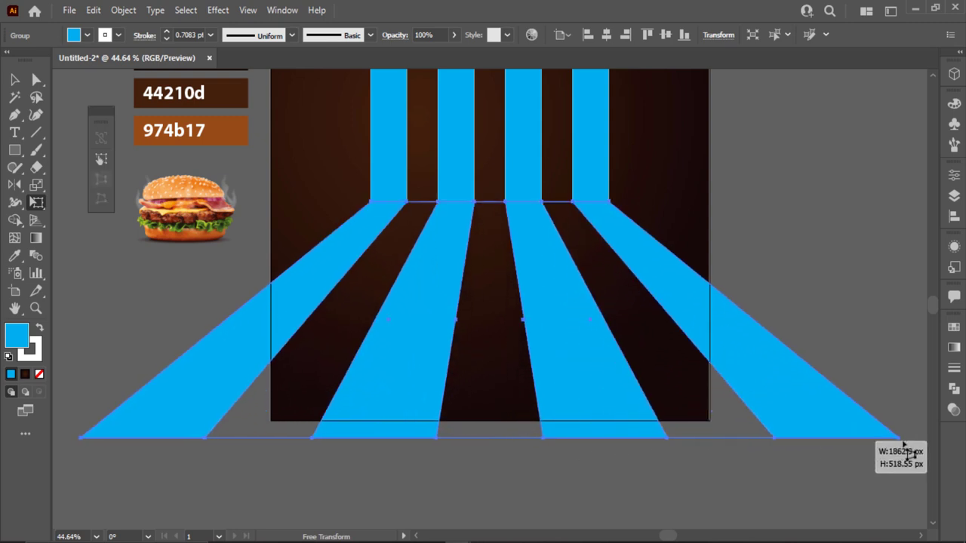
drag(865, 447, 923, 447)
key(v)
scroll(693, 478, up, 3)
Step: Remove the outline stroke from both the upright and floor stripes
key(e)
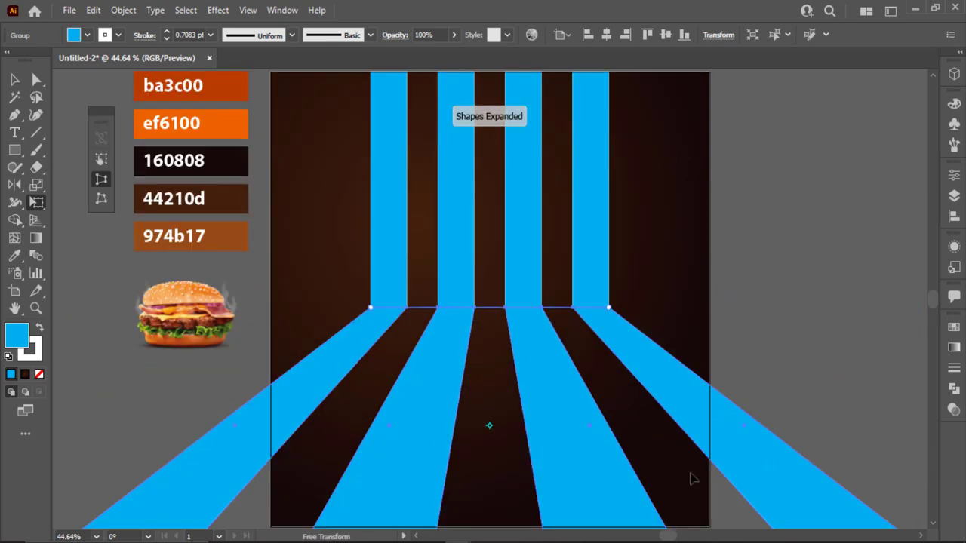
key(v)
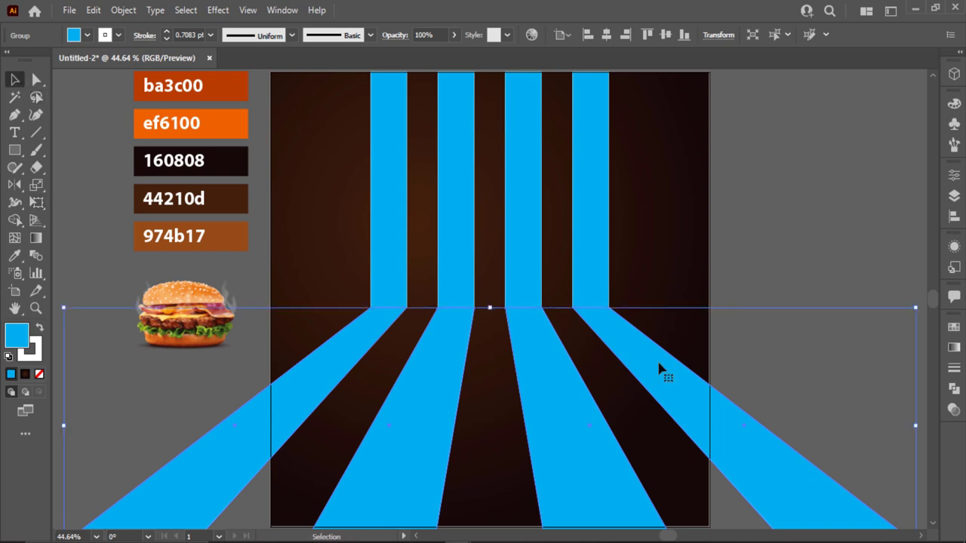
click(716, 233)
click(593, 258)
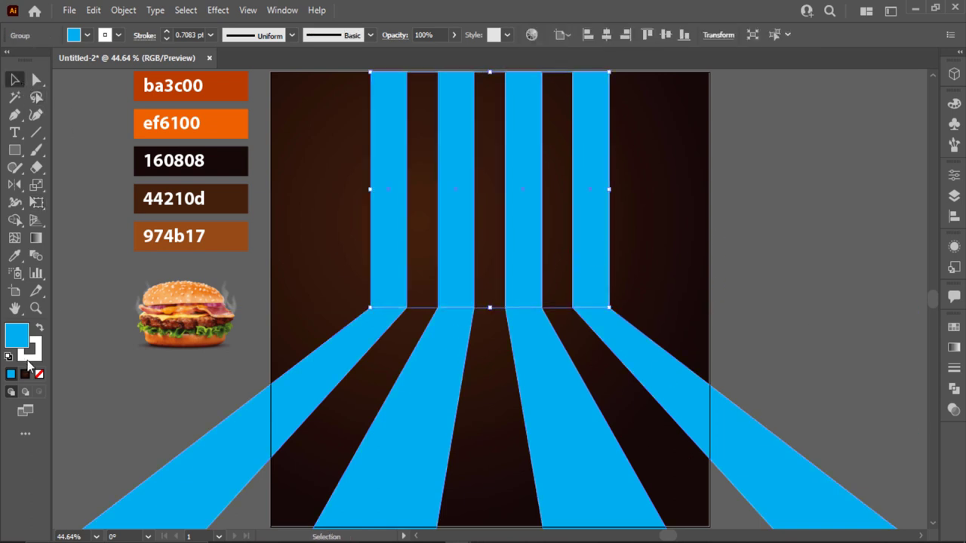
shift+click(450, 434)
click(30, 349)
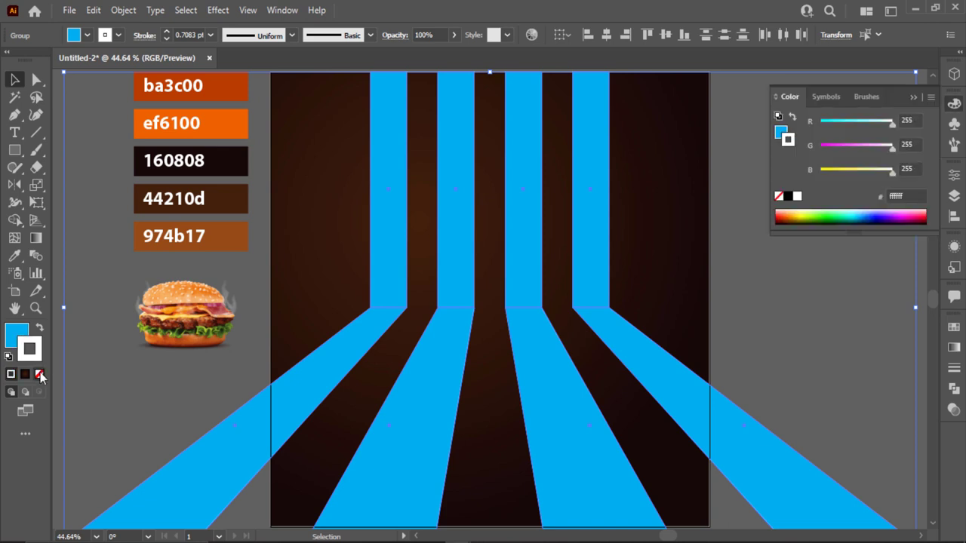
click(39, 374)
click(872, 299)
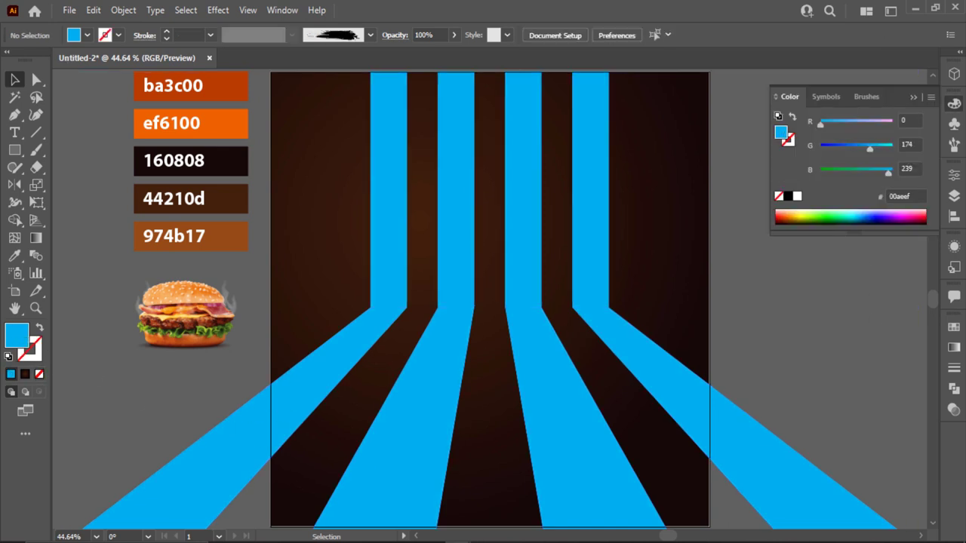
Step: Give the upright stripes a linear gradient from ef6100 orange to ba3c00 rust
click(598, 245)
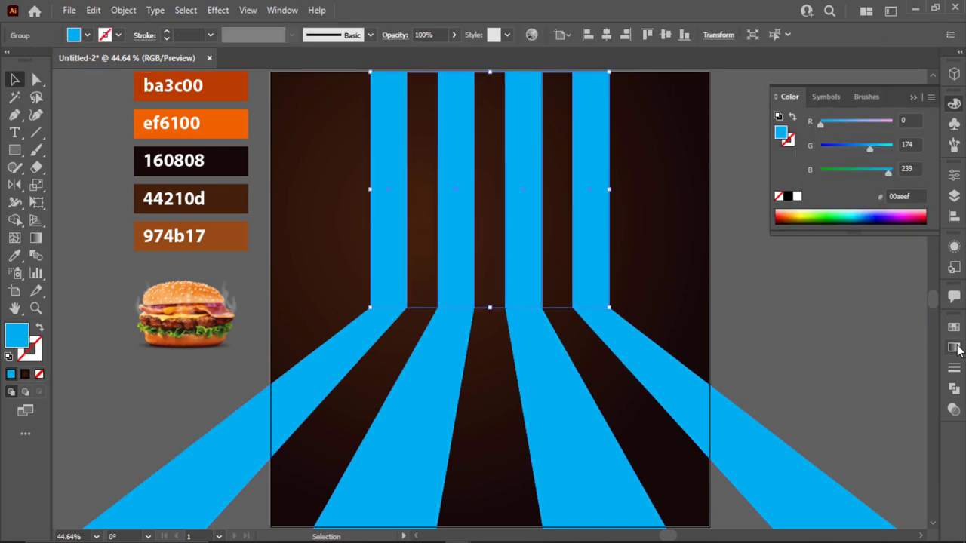
click(954, 348)
click(845, 344)
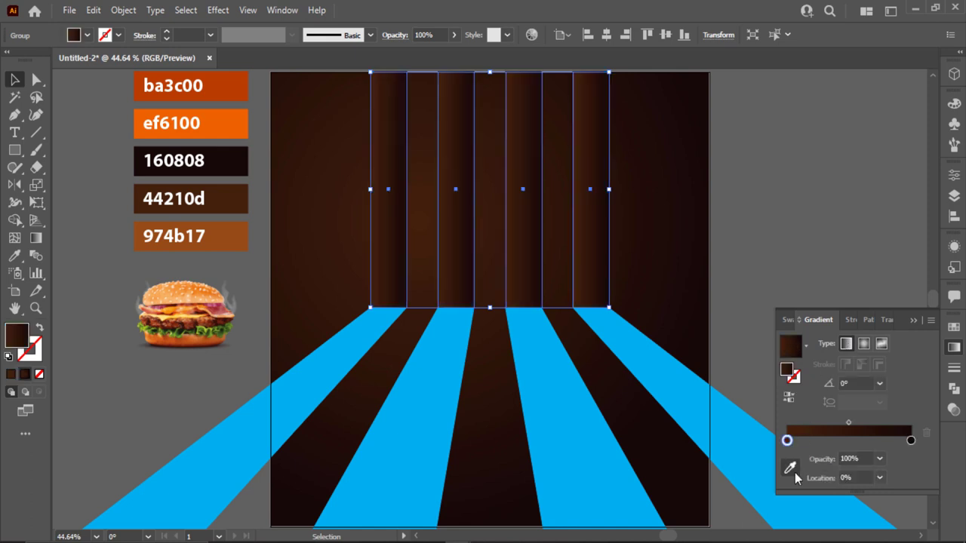
click(789, 467)
click(232, 128)
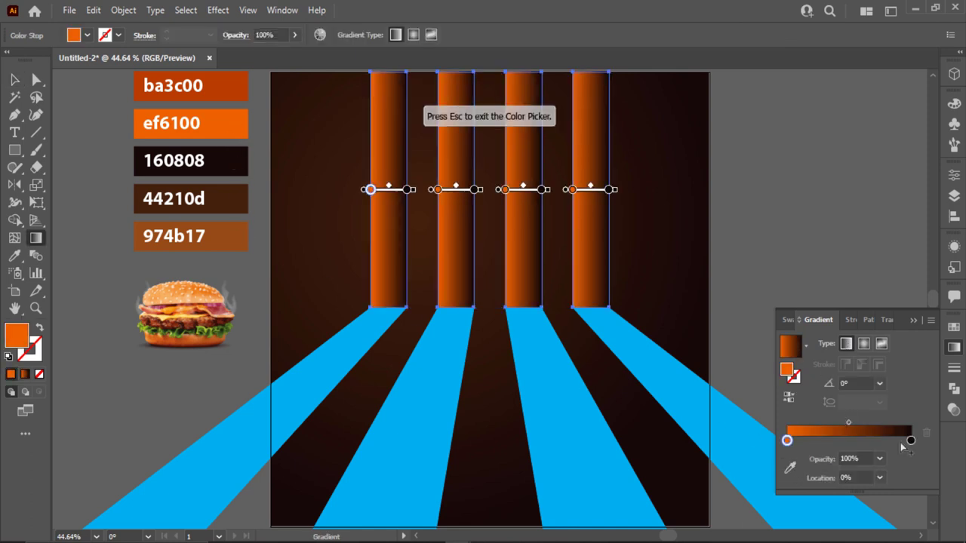
click(910, 440)
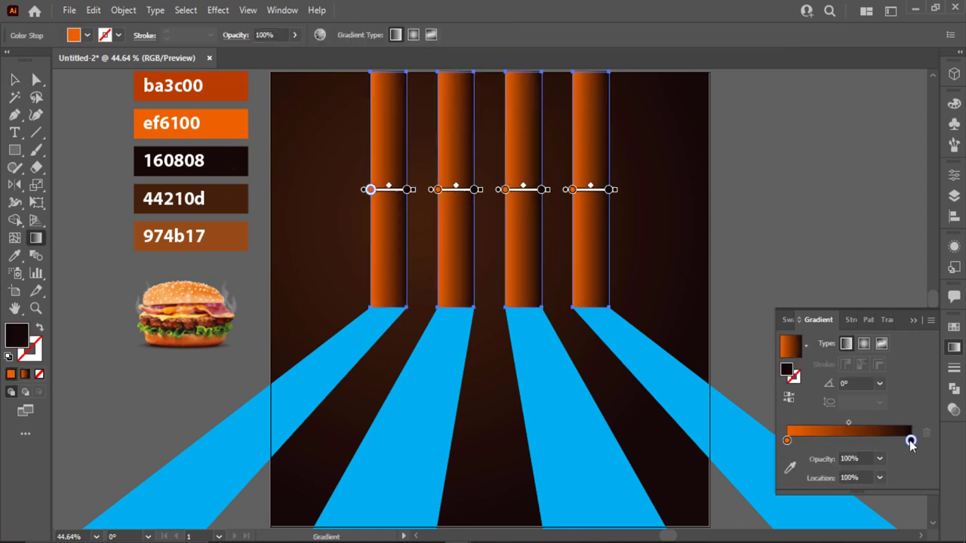
click(790, 468)
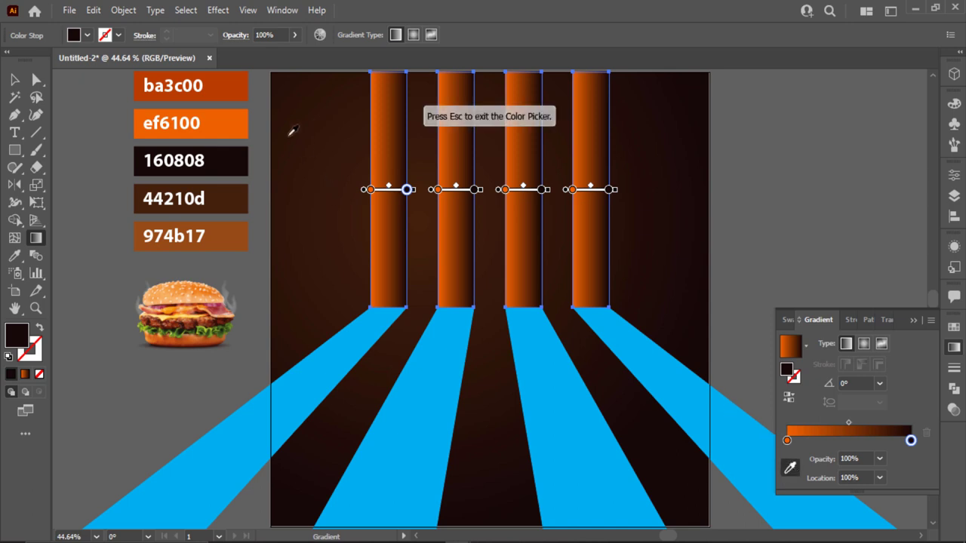
click(245, 91)
key(Escape)
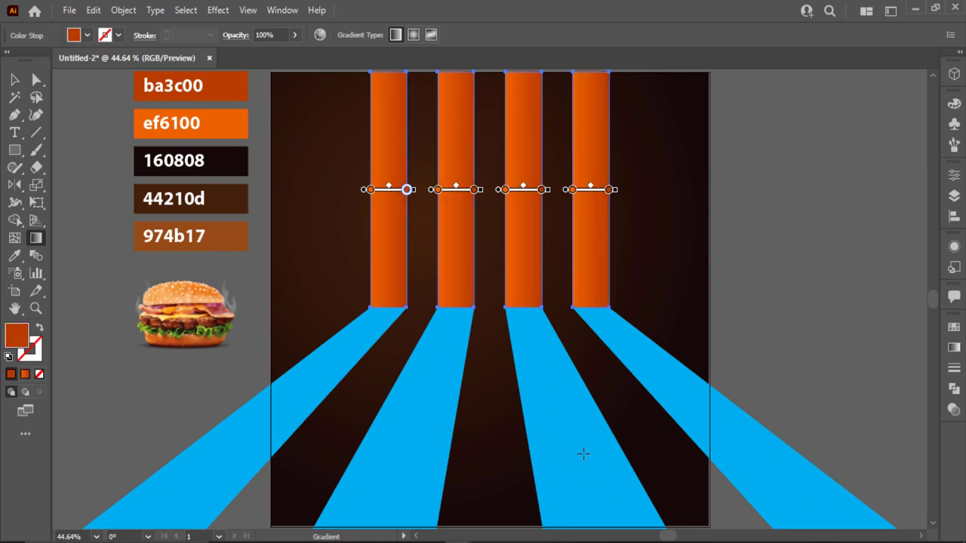
click(14, 79)
Step: Apply the pillar gradient to the floor stripes, darkening toward the bottom
click(537, 433)
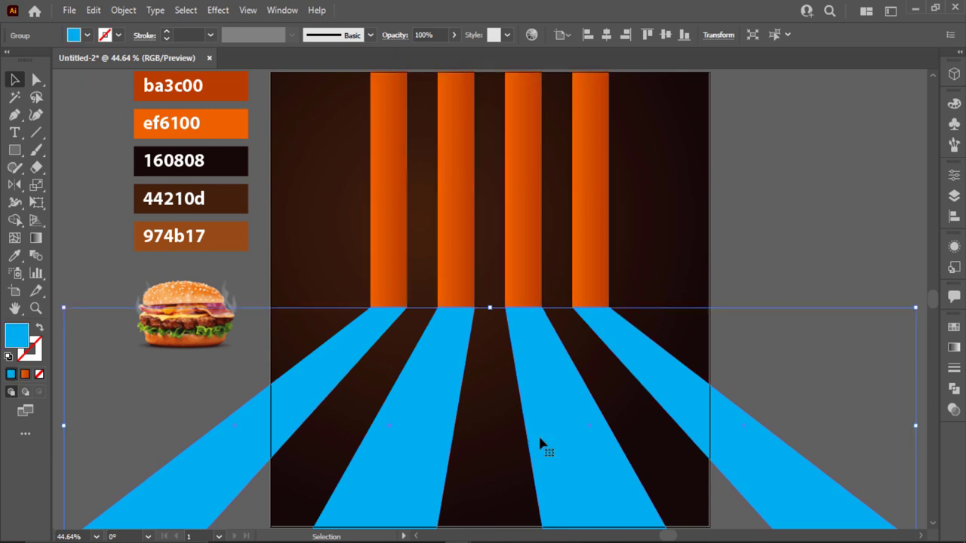
click(524, 177)
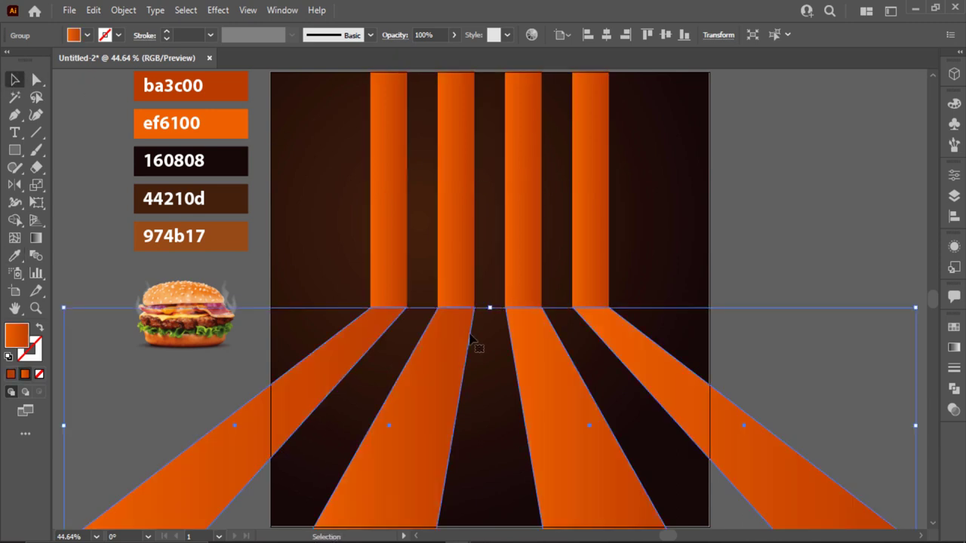
key(g)
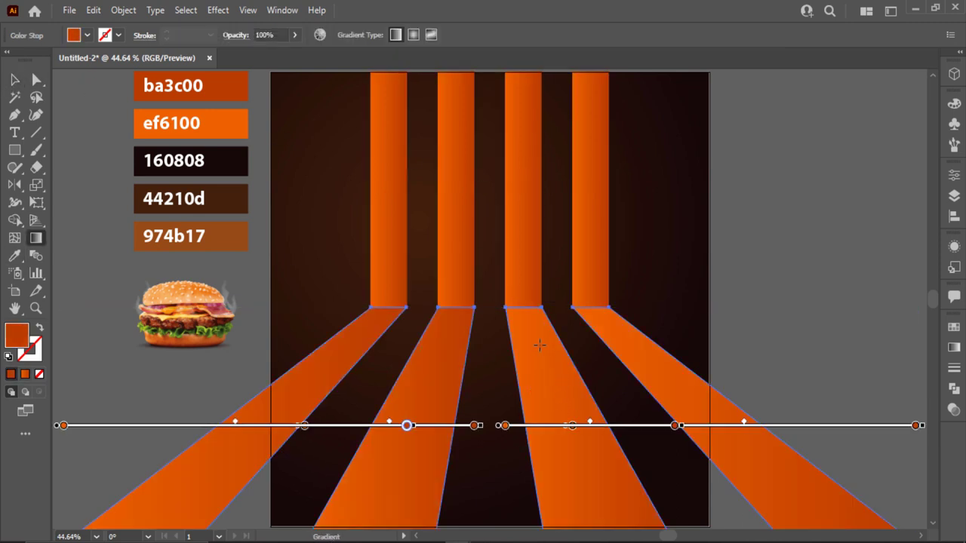
drag(529, 303, 529, 444)
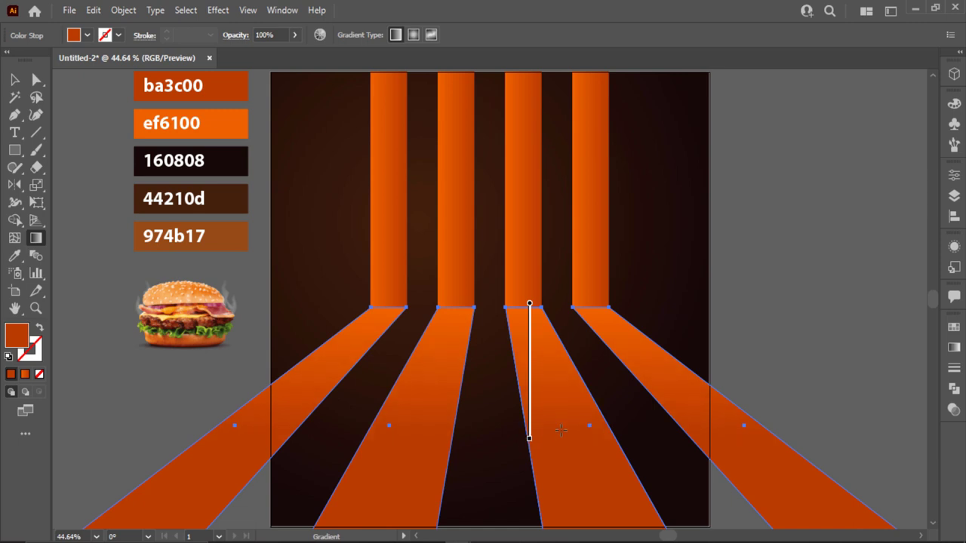
key(v)
Step: Redraw the pillar gradient so the pillars darken toward the top
click(521, 252)
key(g)
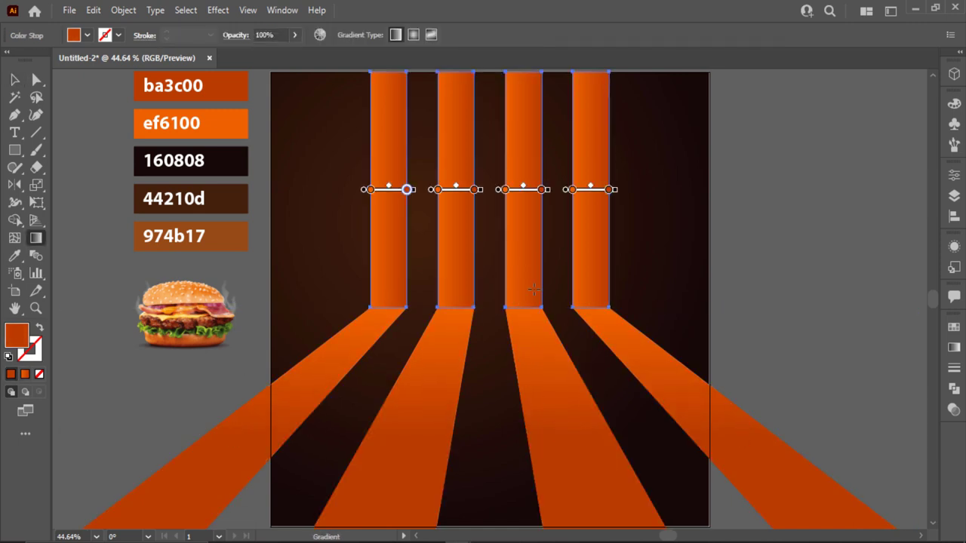
drag(530, 306, 530, 167)
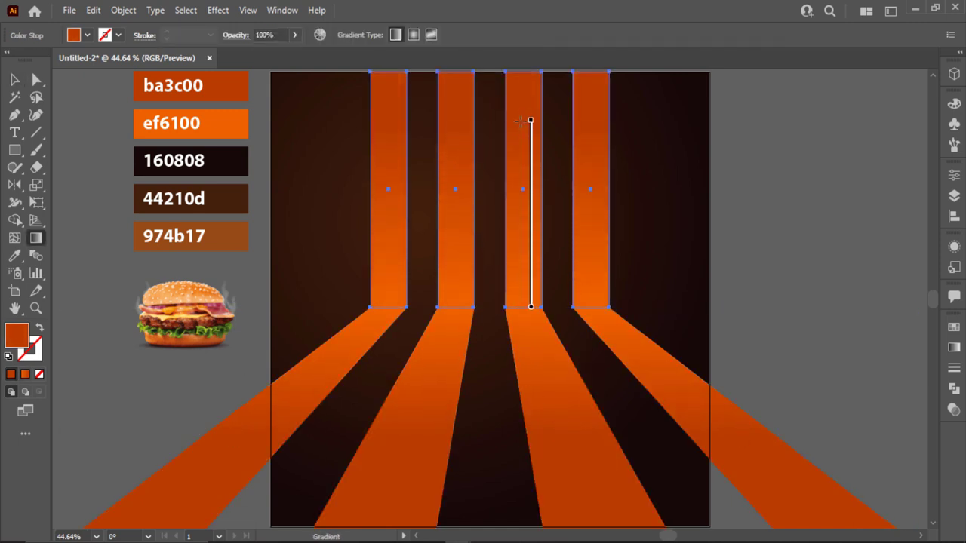
drag(521, 127, 521, 125)
key(v)
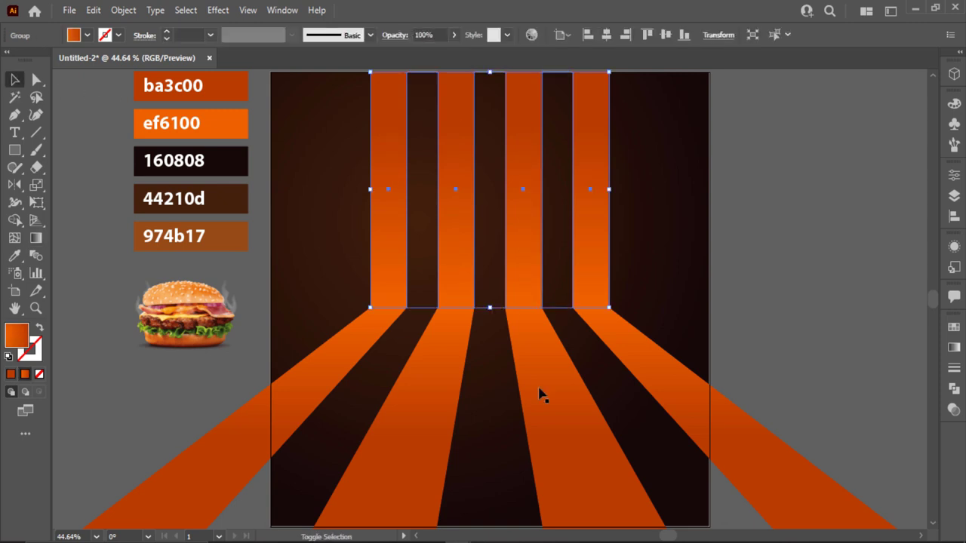
click(659, 317)
Step: Move the floor stripes lower and stretch the pillars down to meet them
scroll(558, 339, down, 2)
click(523, 332)
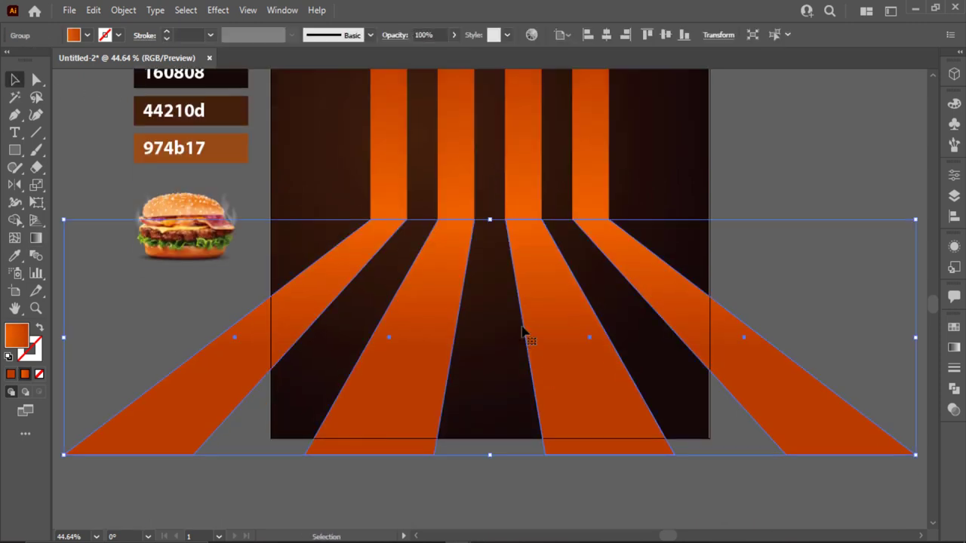
drag(529, 280, 552, 349)
click(507, 211)
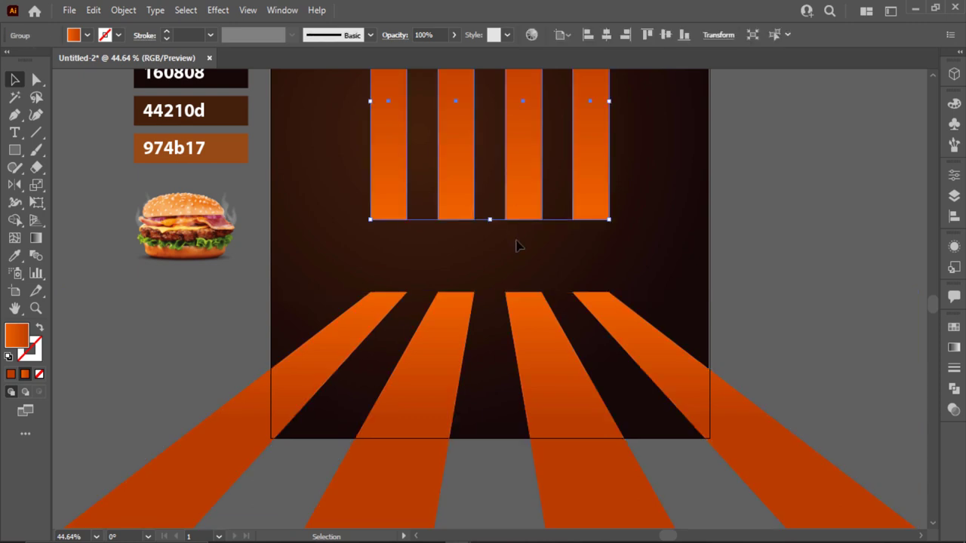
drag(490, 221, 489, 293)
click(757, 269)
scroll(758, 269, up, 3)
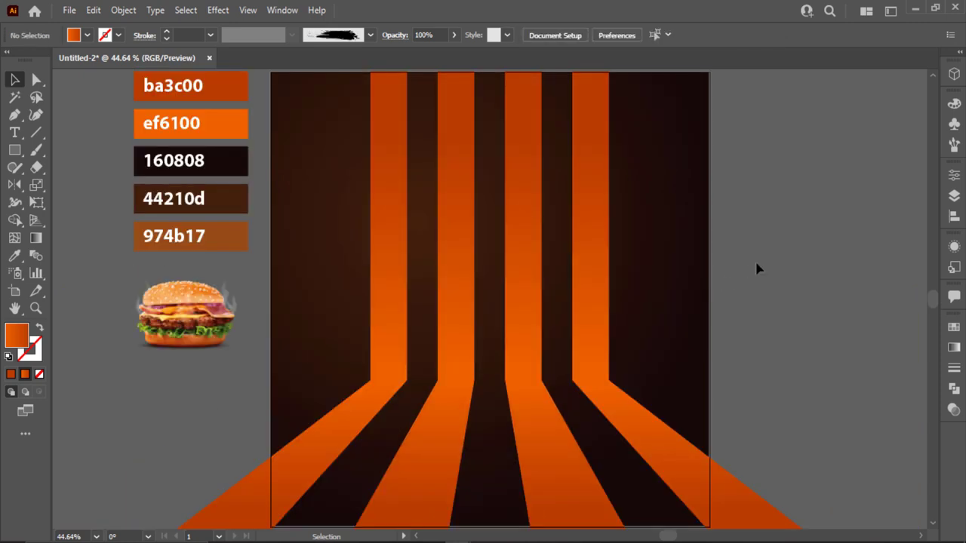
Step: Ungroup the pillars and pull all four bottoms up partway down the poster
right_click(587, 317)
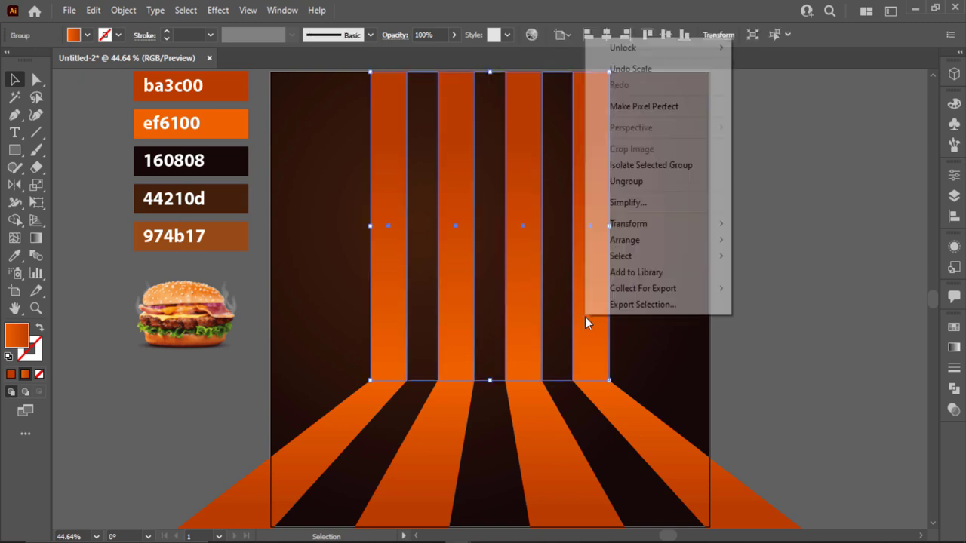
click(656, 182)
click(760, 257)
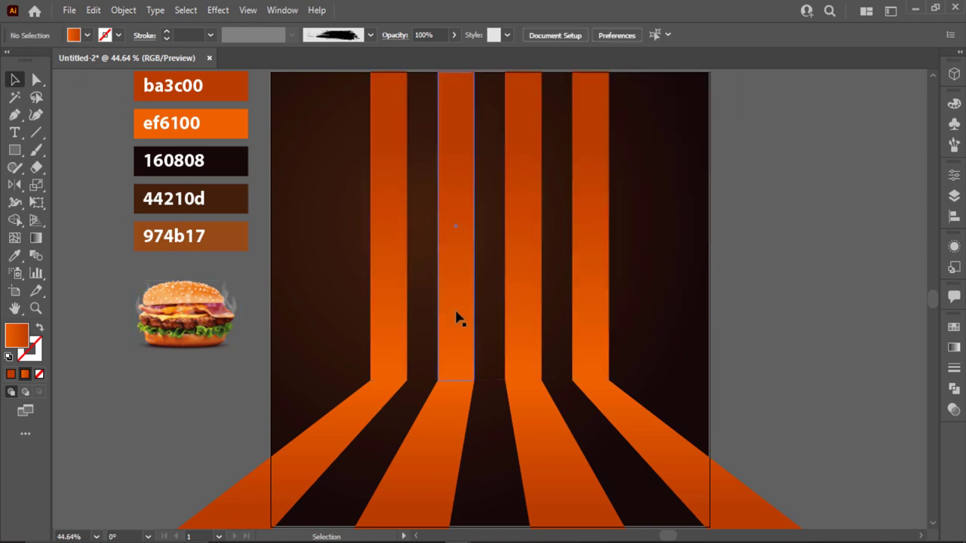
click(451, 376)
shift+click(533, 367)
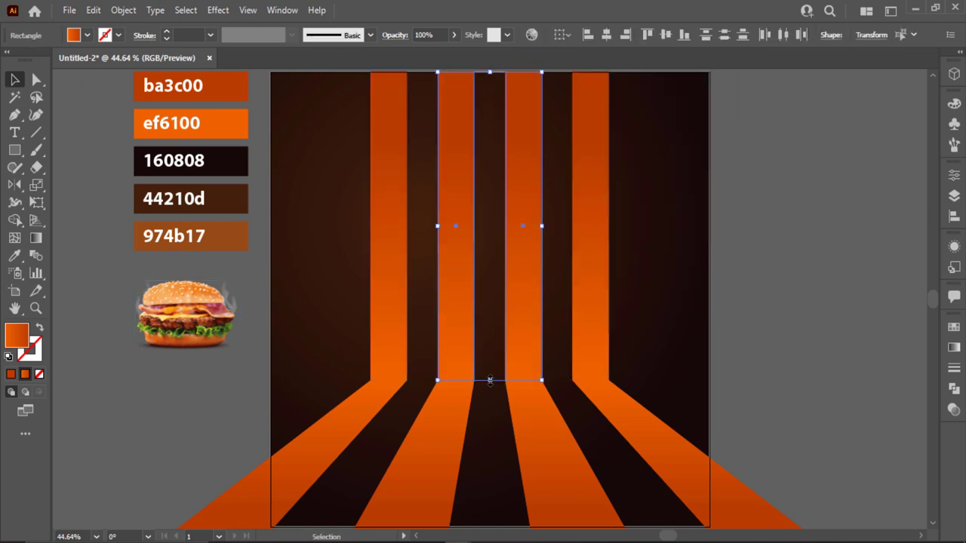
shift+click(390, 358)
shift+click(607, 361)
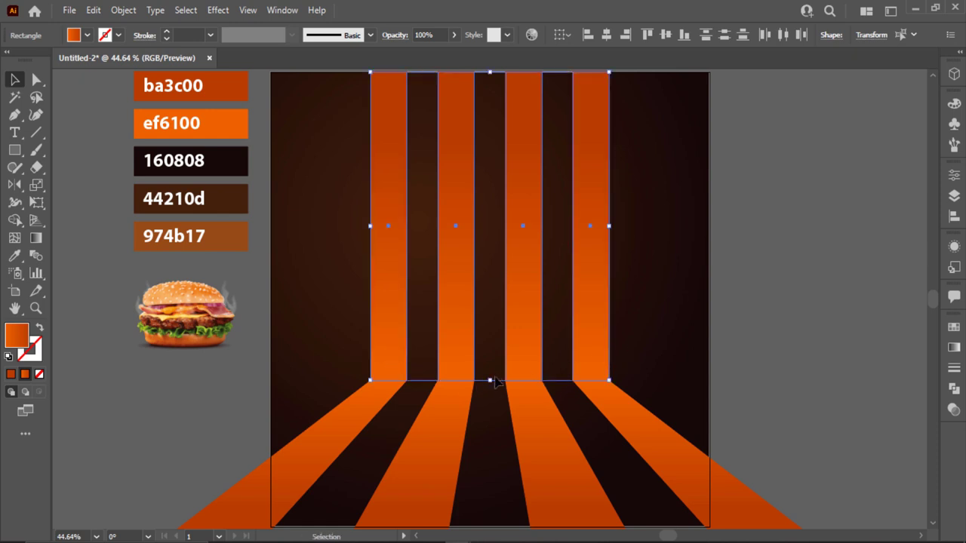
drag(489, 381, 495, 223)
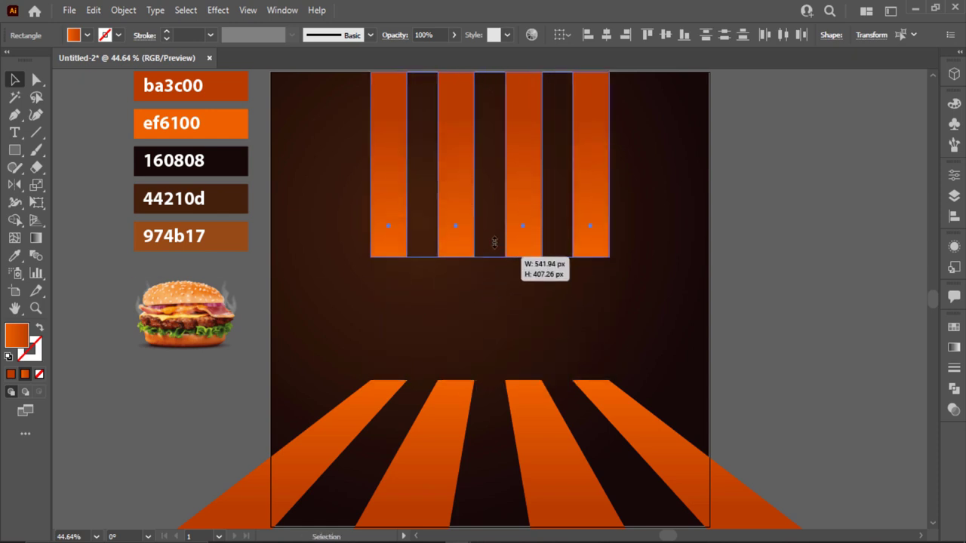
Step: Shorten the pillars, then bring the burger image to front, centred and enlarged to about 721×460 px
drag(495, 223, 494, 204)
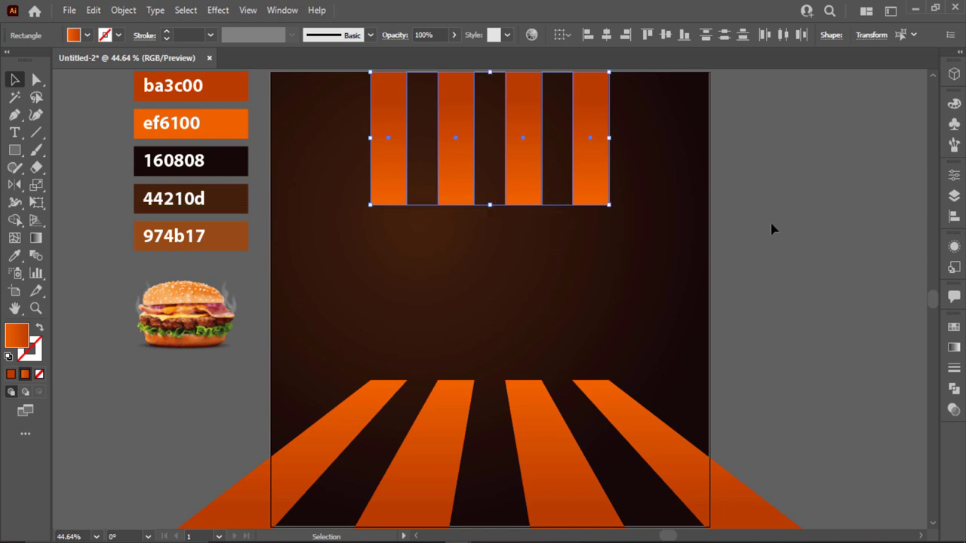
click(774, 226)
drag(171, 292, 425, 317)
right_click(460, 341)
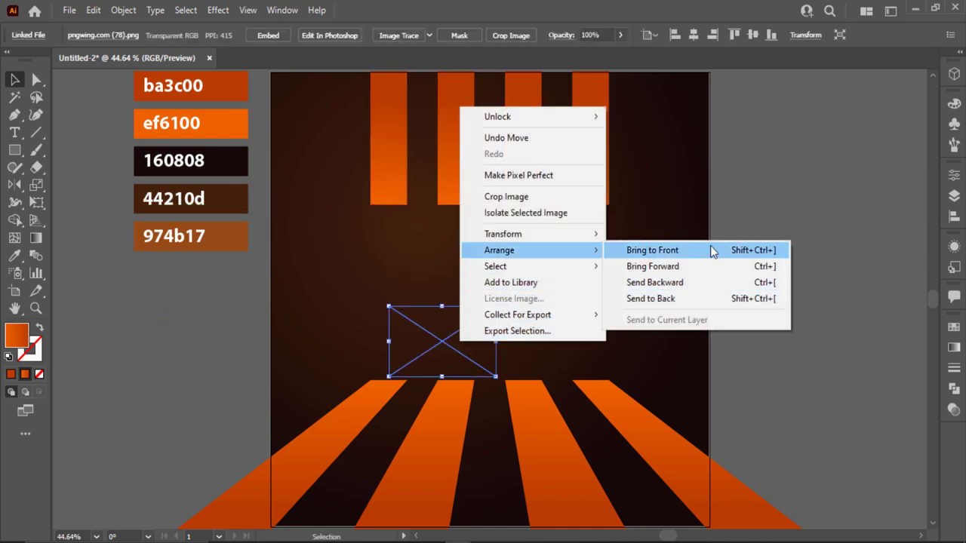
click(711, 250)
mouse_move(479, 351)
mouse_down()
mouse_move(532, 313)
mouse_move(691, 388)
mouse_move(632, 385)
mouse_up()
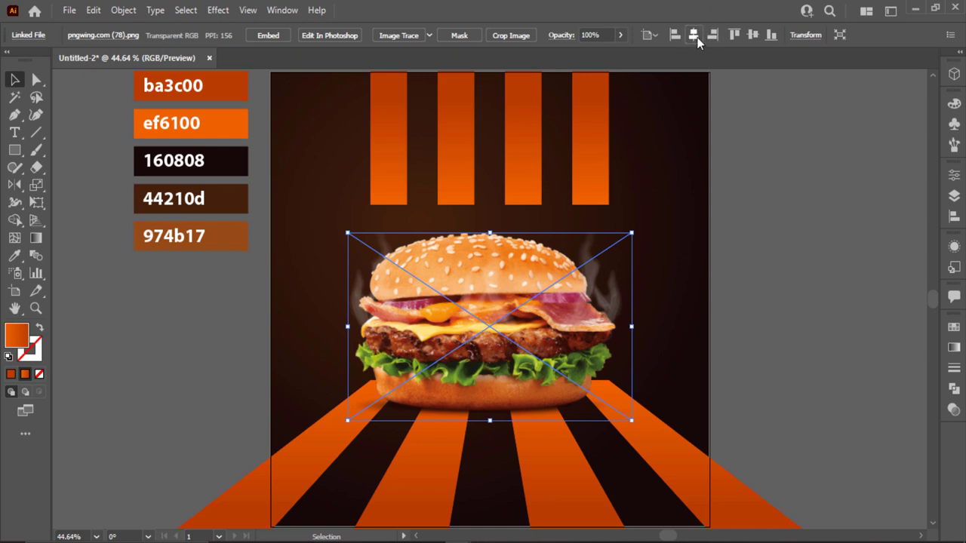
mouse_move(630, 420)
mouse_down()
mouse_move(640, 428)
mouse_move(647, 377)
mouse_up()
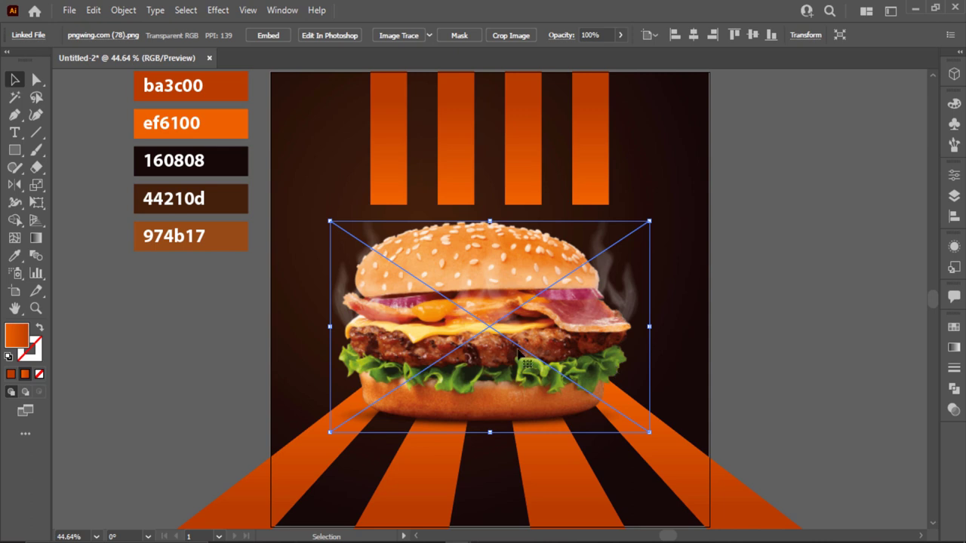
Step: Move the burger image slightly lower on the poster
click(741, 332)
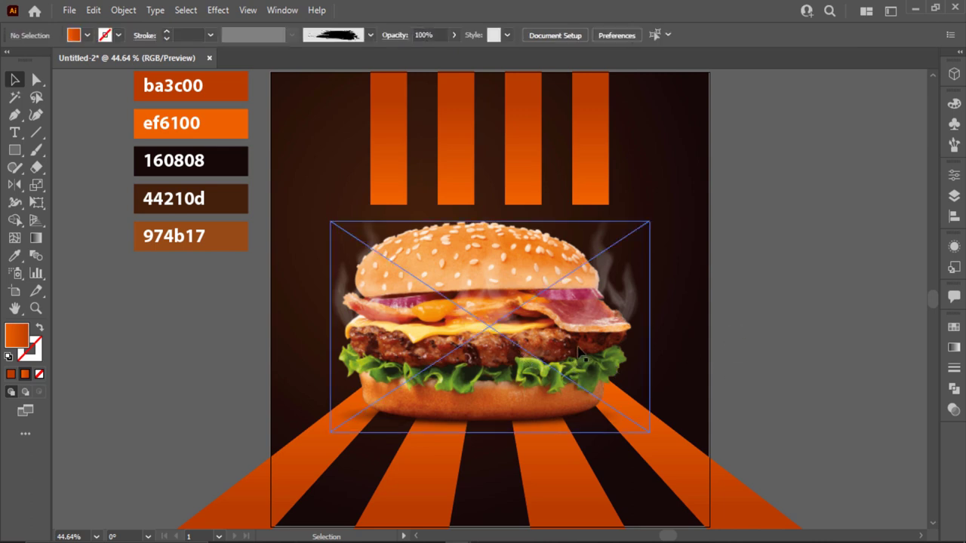
scroll(500, 315, up, 3)
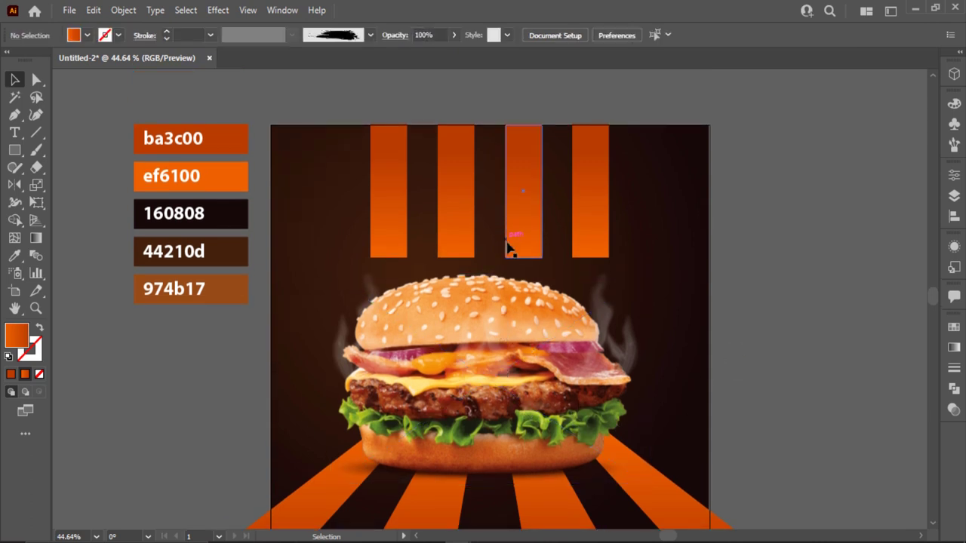
scroll(518, 302, down, 2)
drag(518, 301, 517, 322)
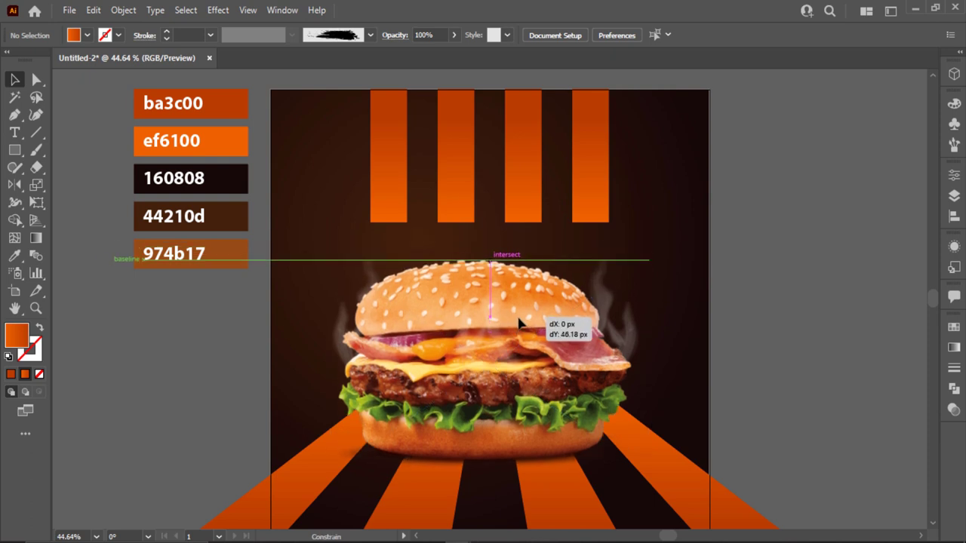
Step: Shorten the four pillars so the middle and outer ones end near the top
click(507, 216)
shift+click(463, 216)
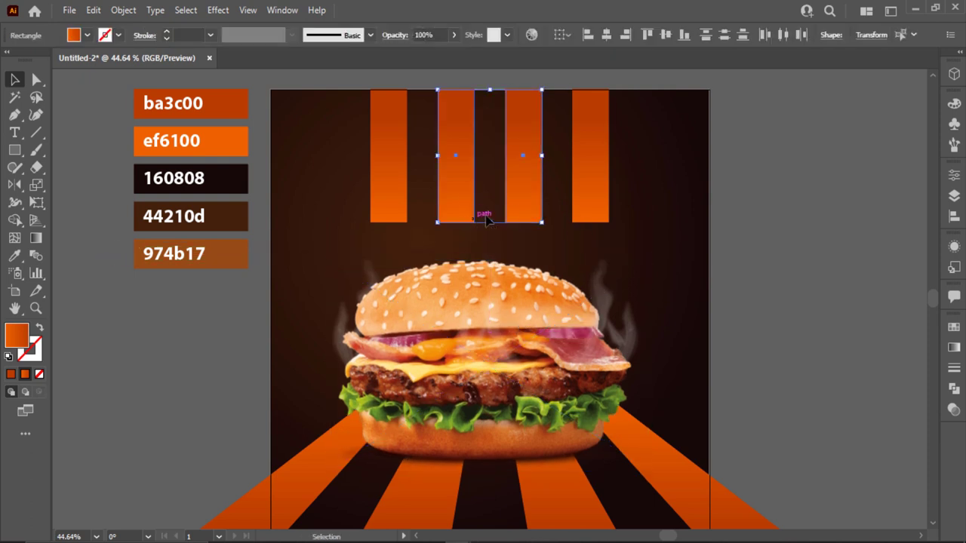
drag(489, 222, 495, 179)
click(388, 215)
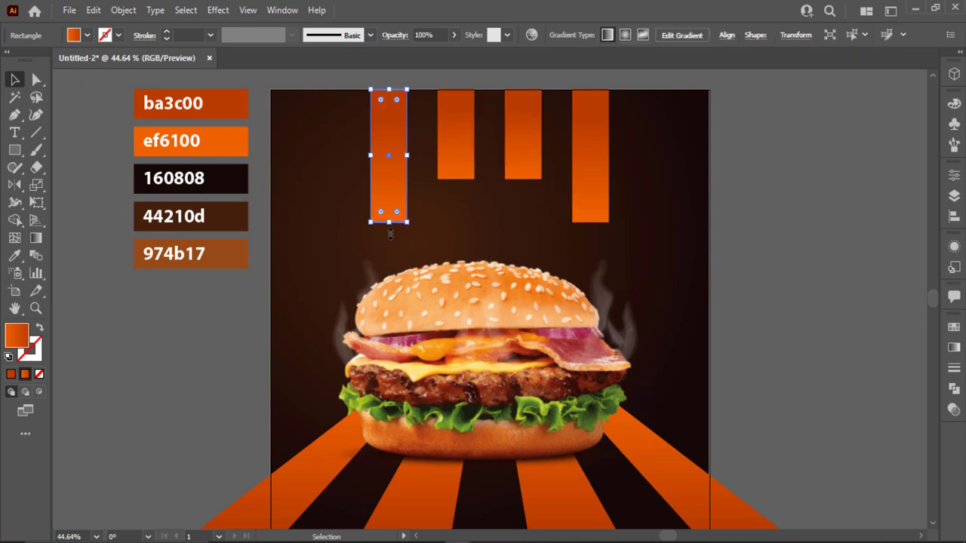
drag(388, 222, 388, 208)
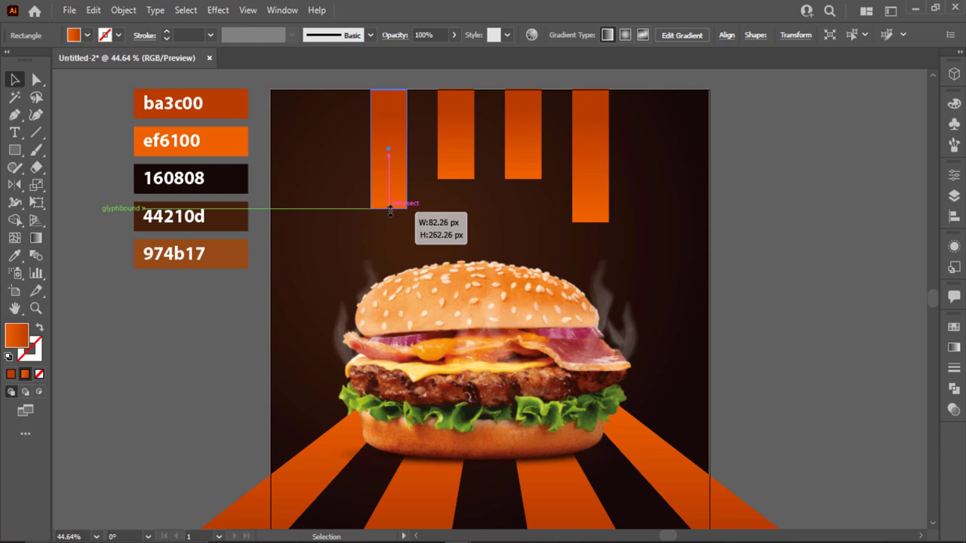
shift+click(595, 208)
key(ctrl+z)
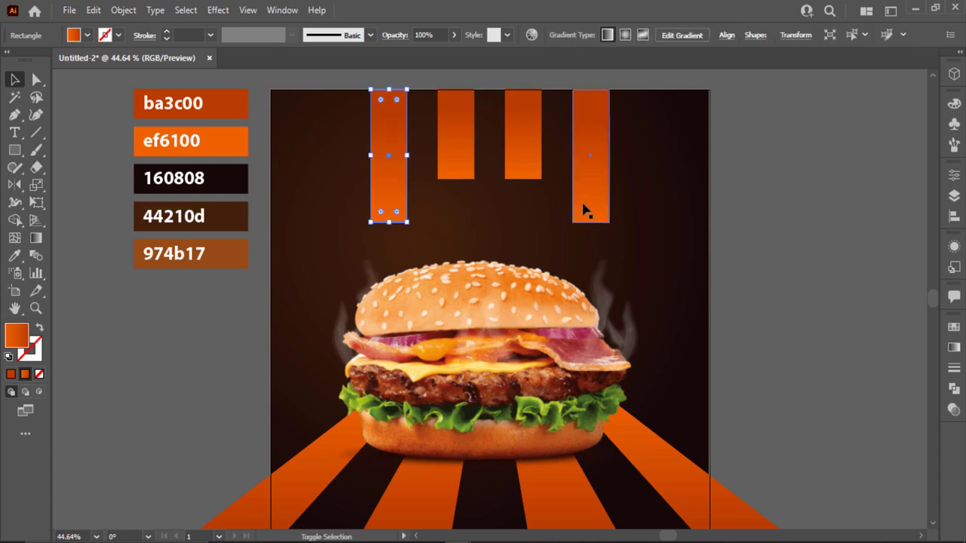
key(v)
drag(490, 223, 492, 209)
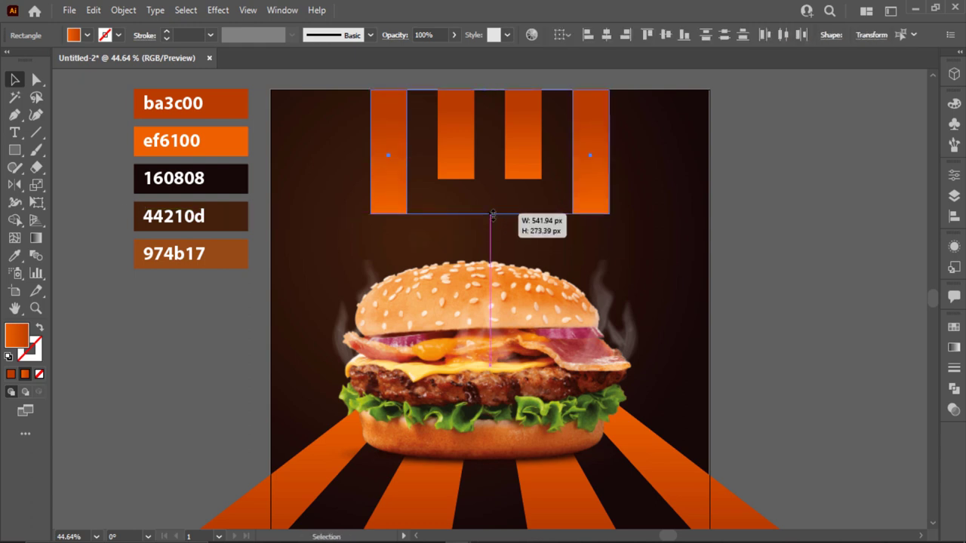
click(611, 213)
Step: Drop a copy of the four pillars lower down, over the burger's top
shift+click(394, 199)
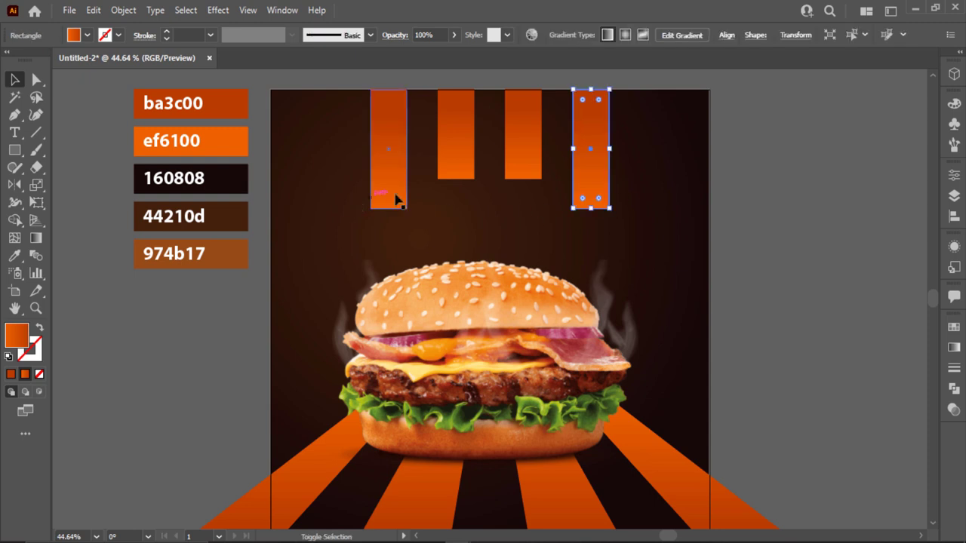
shift+click(462, 175)
shift+click(520, 175)
drag(526, 168, 531, 325)
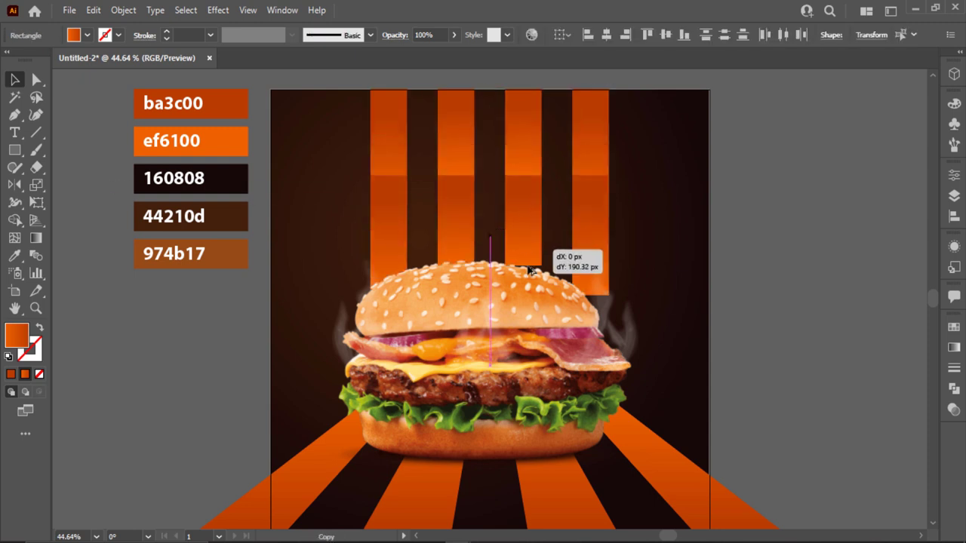
drag(589, 285, 589, 285)
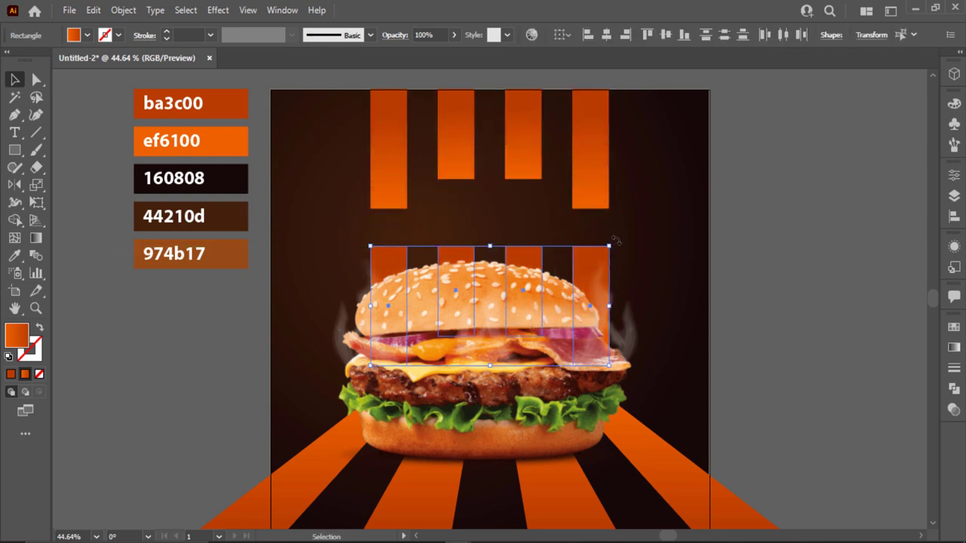
click(596, 265)
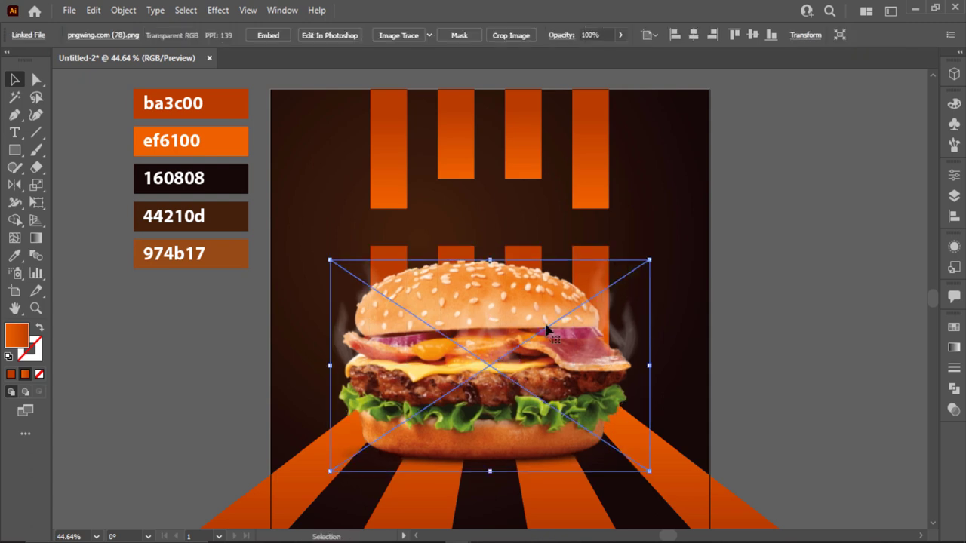
key(ctrl+shift+a)
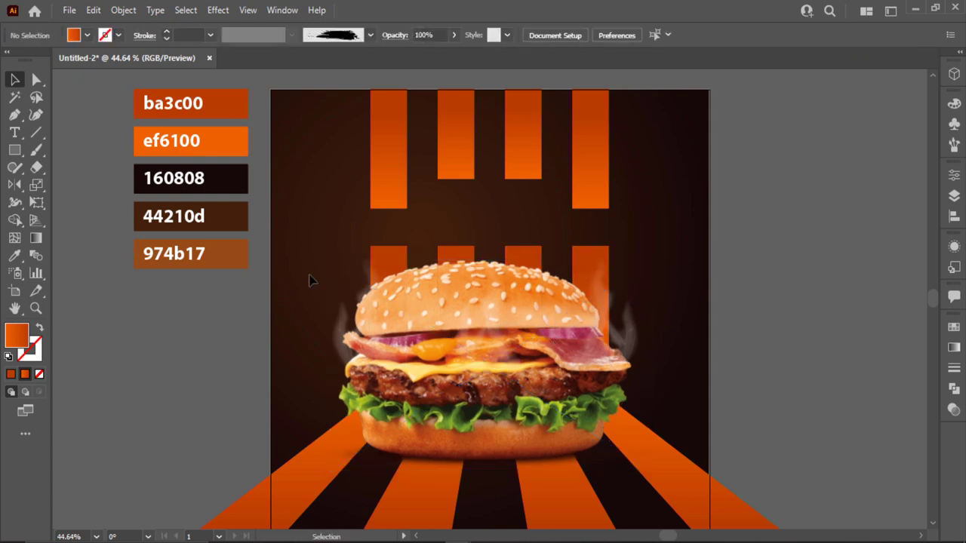
Step: Nudge the lower bars down and give all bars a vertical dark-to-orange gradient
drag(595, 267, 594, 280)
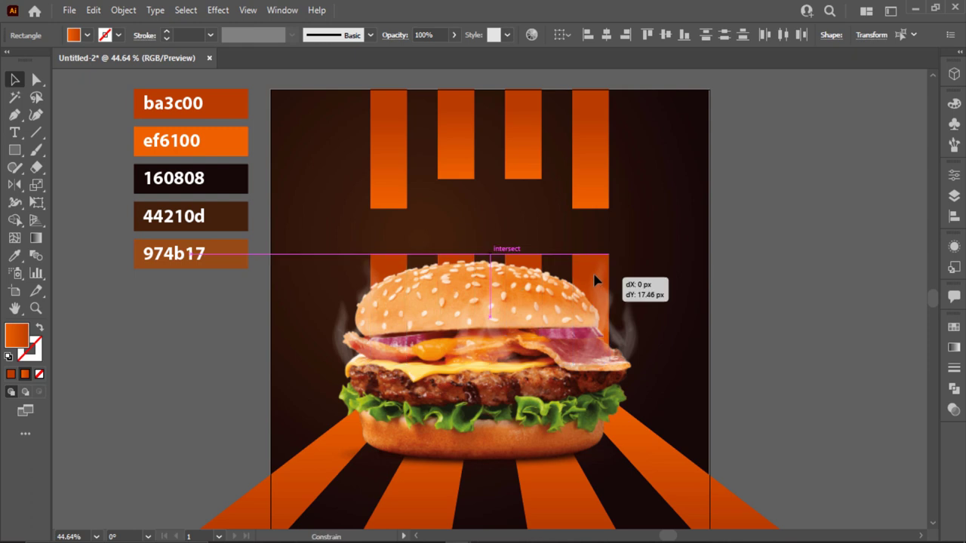
drag(642, 151, 340, 192)
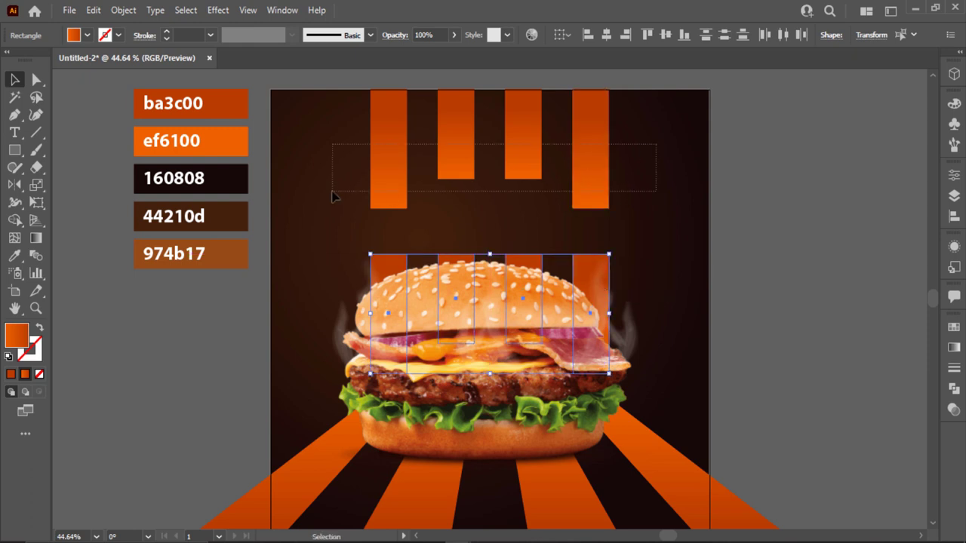
key(g)
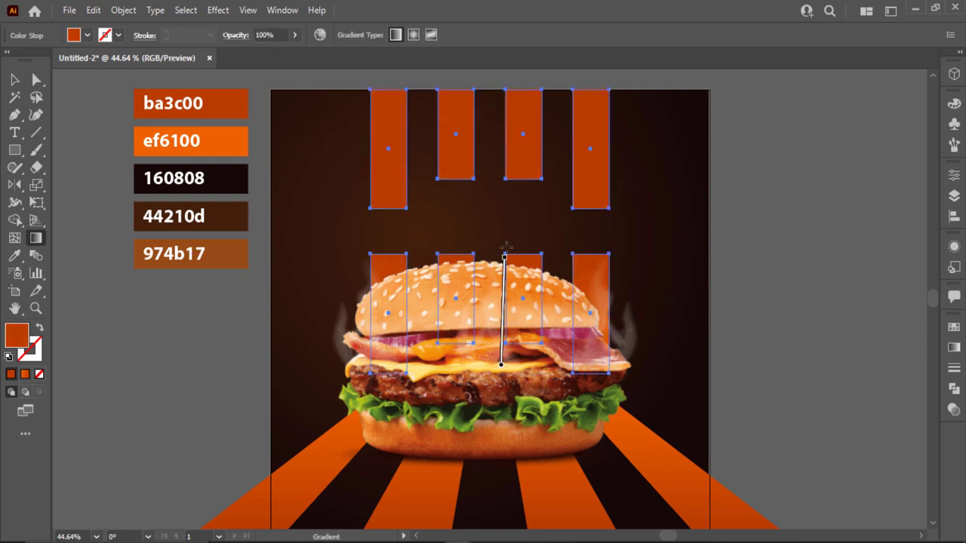
drag(501, 364, 501, 141)
drag(501, 82, 501, 83)
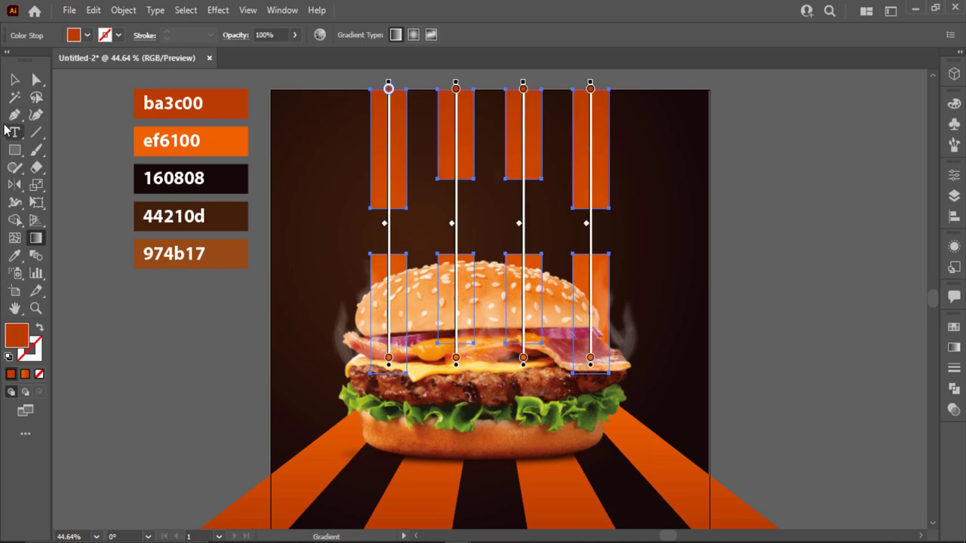
key(v)
click(746, 295)
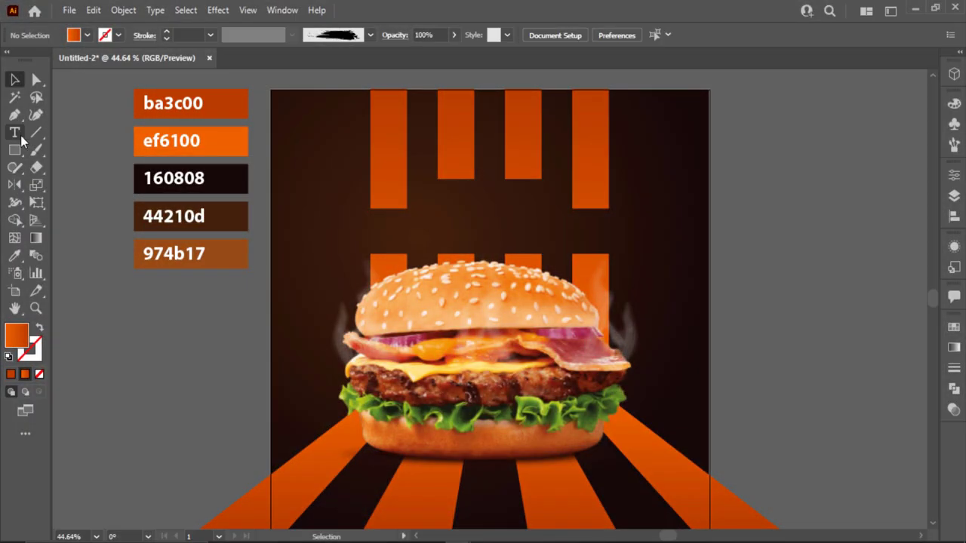
Step: Type HAMBURGER beside the artboard, enlarge it and fill it white
click(21, 137)
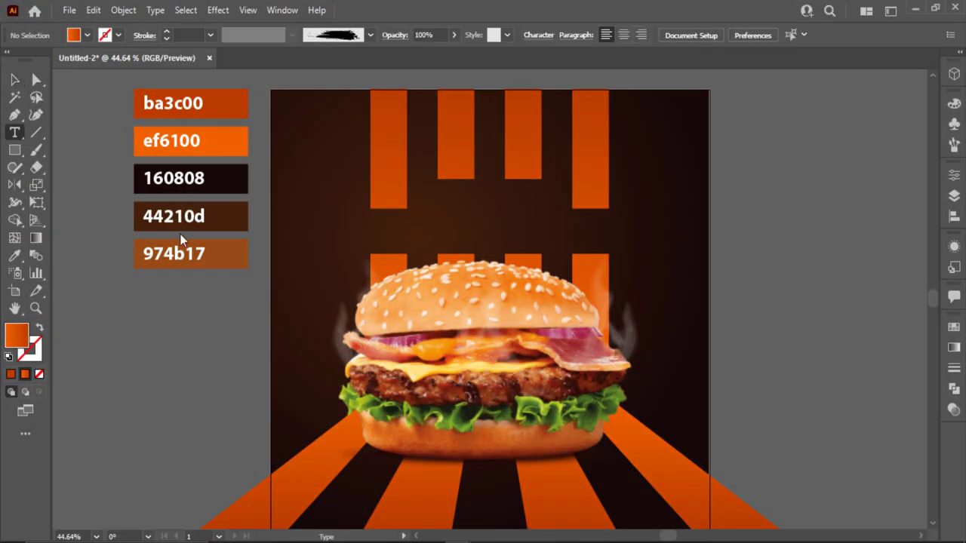
click(762, 233)
text(HAMBURGER)
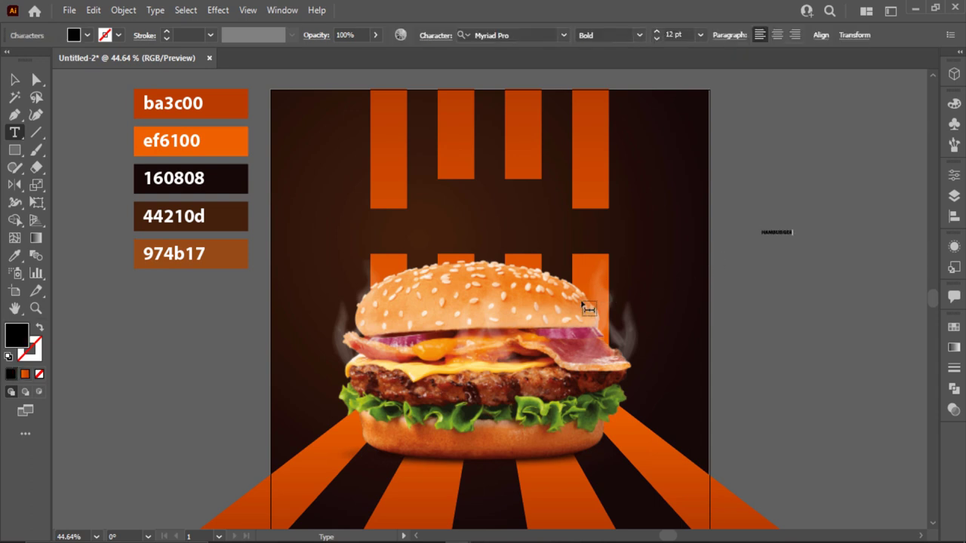
click(14, 80)
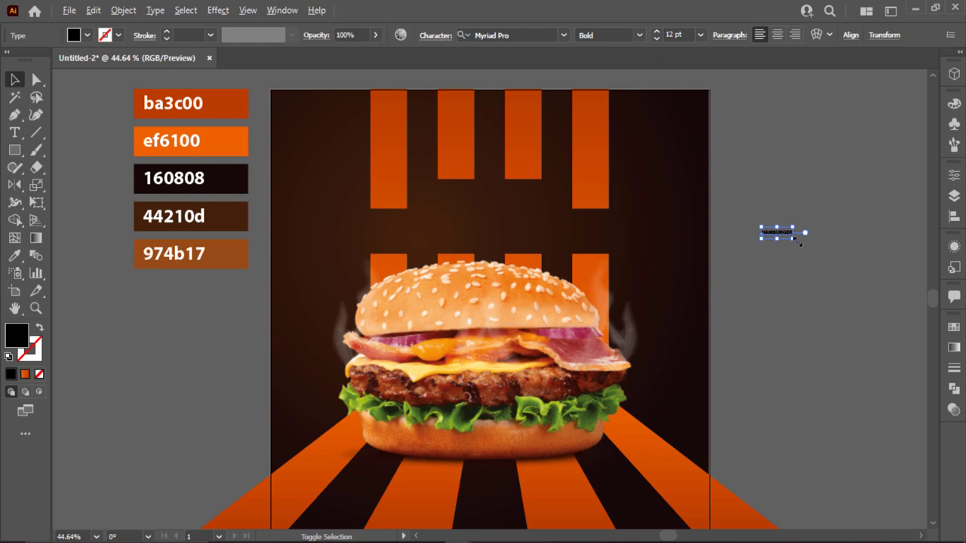
mouse_move(794, 238)
mouse_down()
mouse_move(840, 261)
mouse_move(857, 247)
mouse_up()
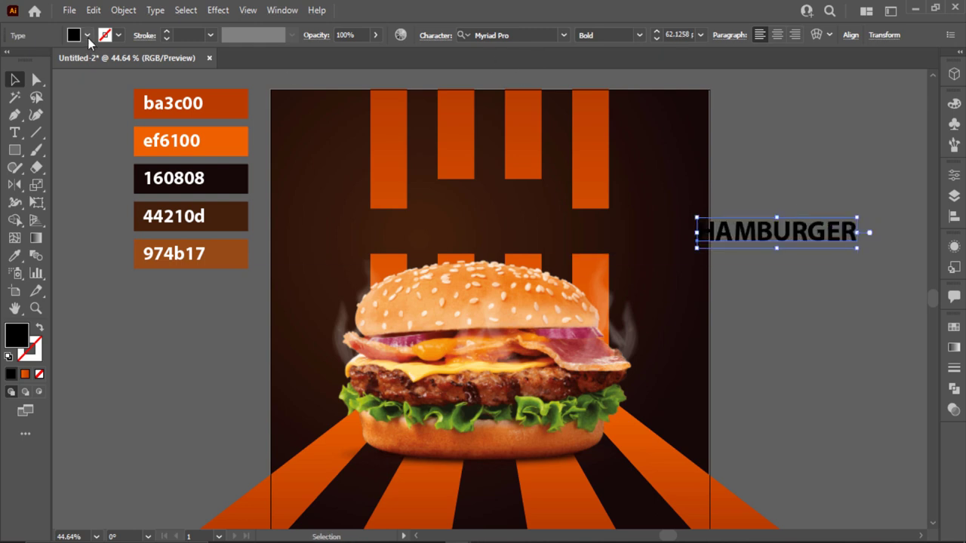
click(88, 35)
click(28, 59)
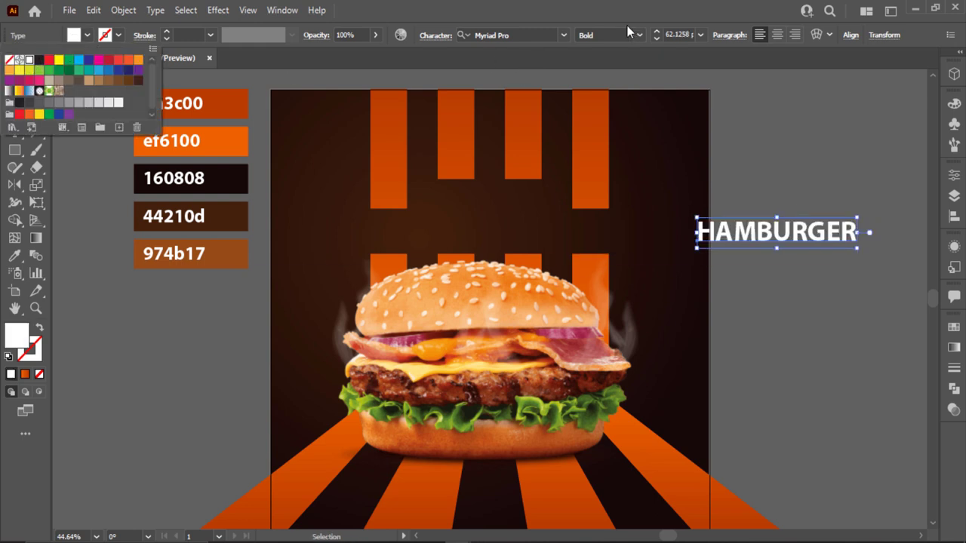
Step: Set HAMBURGER in Cheddar Gothic Rough, scale it to about 137 pt and place it above the burger
click(528, 34)
text(che)
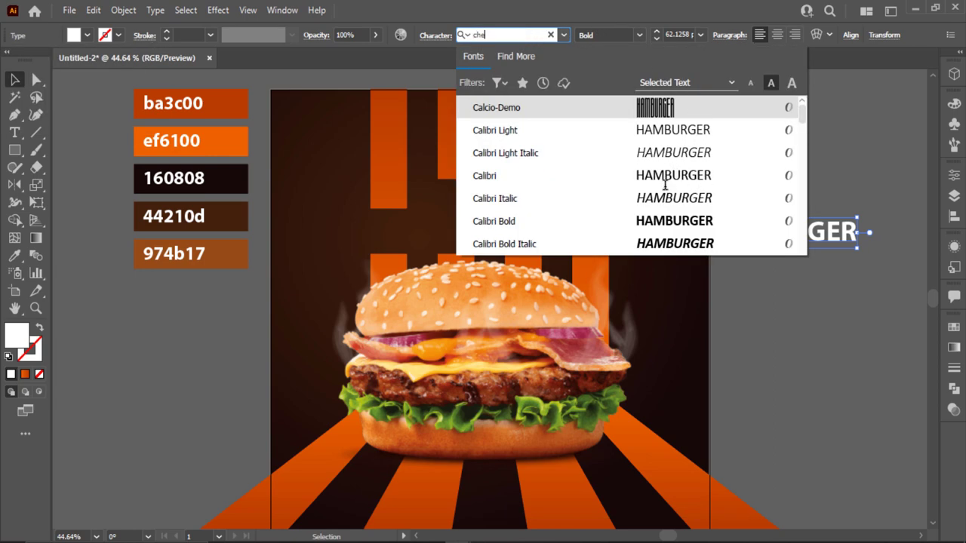
click(703, 113)
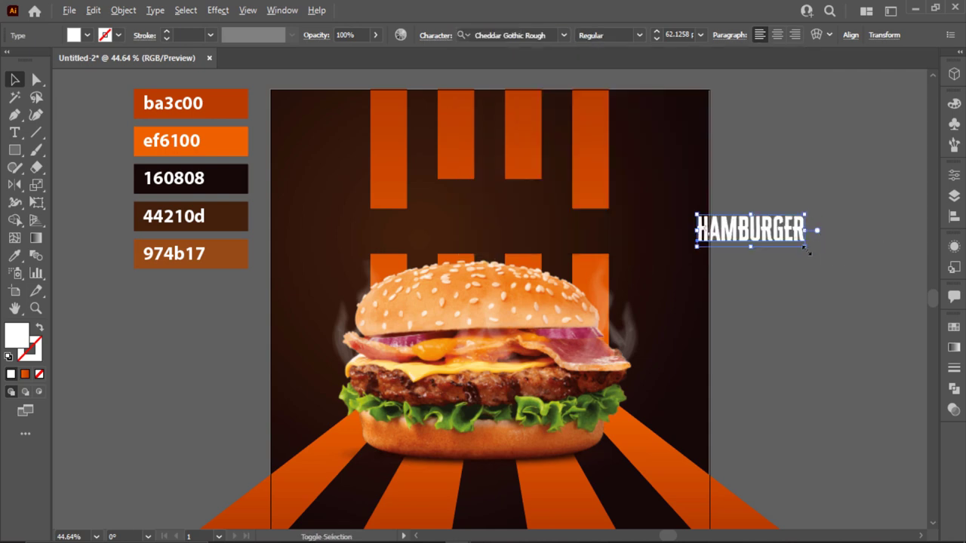
drag(805, 247, 862, 249)
drag(742, 254, 541, 251)
click(608, 264)
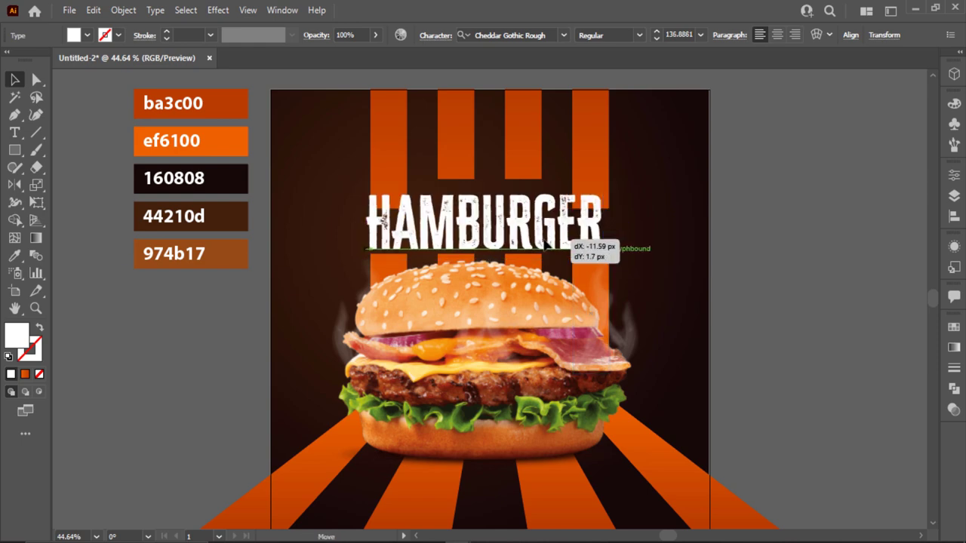
drag(608, 264, 605, 261)
click(665, 230)
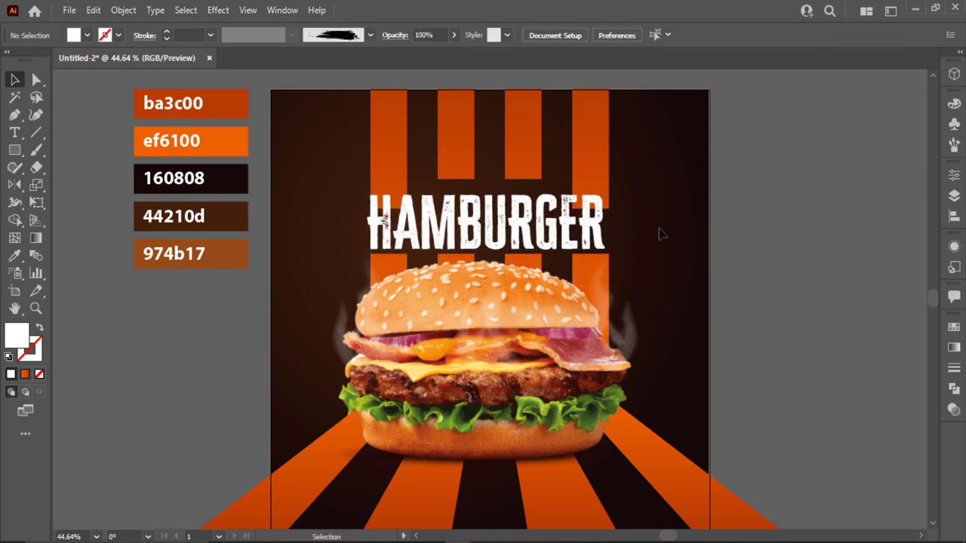
click(582, 234)
Step: Marquee-select the four top orange stripes and resize them so they end above HAMBURGER
click(456, 147)
click(398, 159)
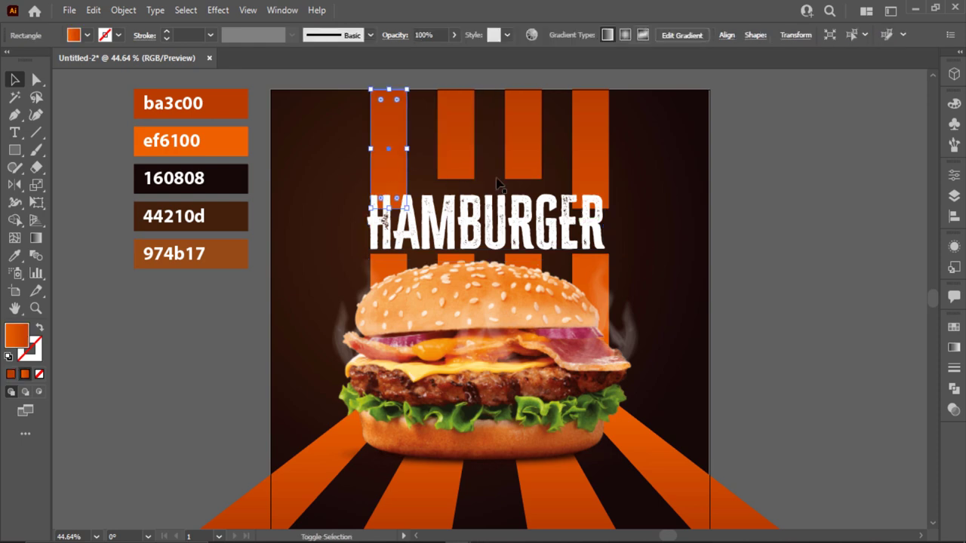
mouse_move(338, 145)
mouse_down()
mouse_move(614, 183)
mouse_move(600, 149)
mouse_up()
scroll(416, 137, up, 2)
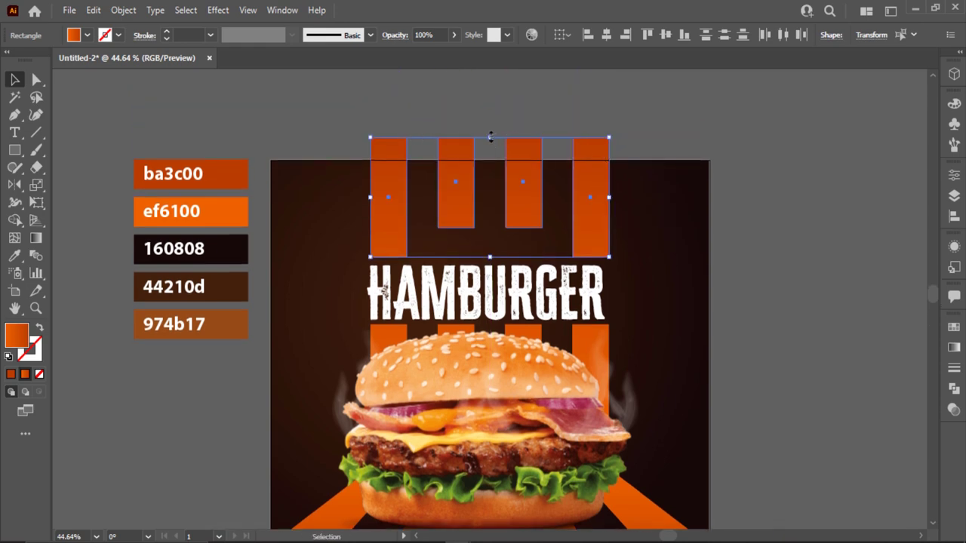
mouse_move(490, 138)
mouse_down()
mouse_move(500, 154)
mouse_move(490, 160)
mouse_up()
click(657, 233)
scroll(664, 233, down, 1)
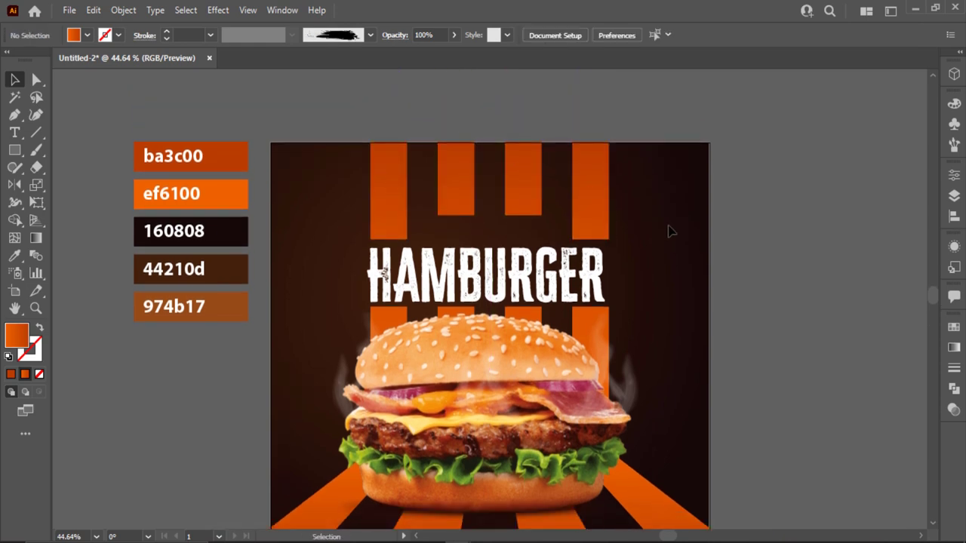
scroll(670, 231, down, 2)
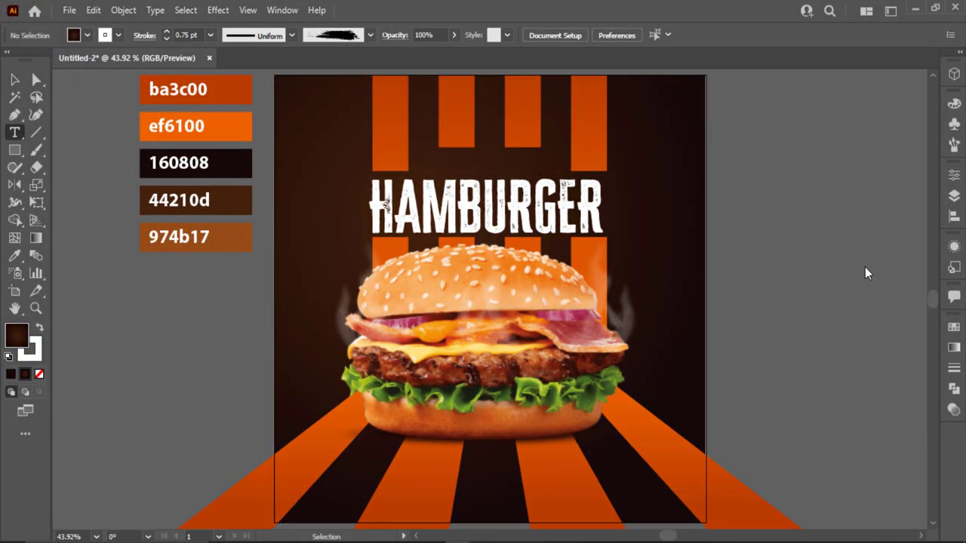
Step: Add an enlarged orange script 'Delicious' and position it over the top of HAMBURGER
click(751, 226)
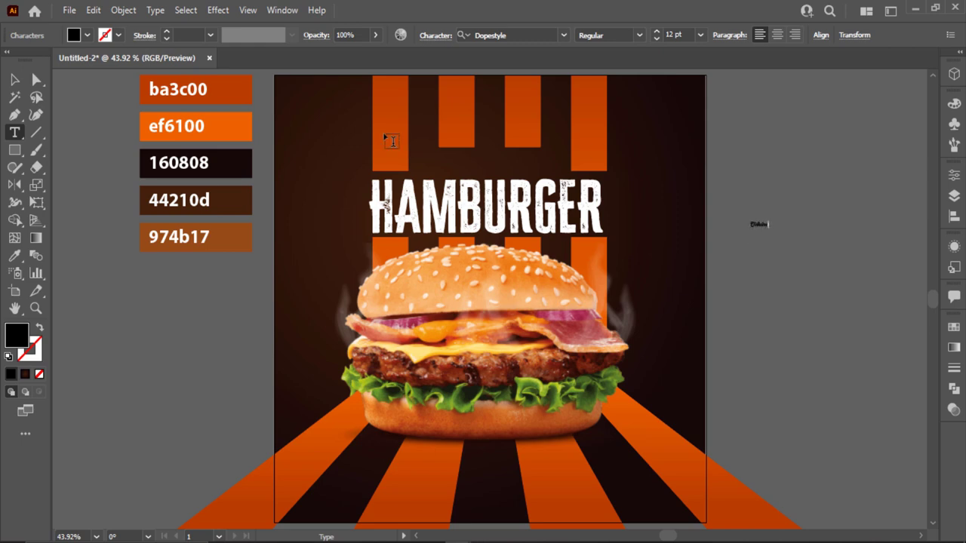
key(Escape)
drag(775, 235, 897, 280)
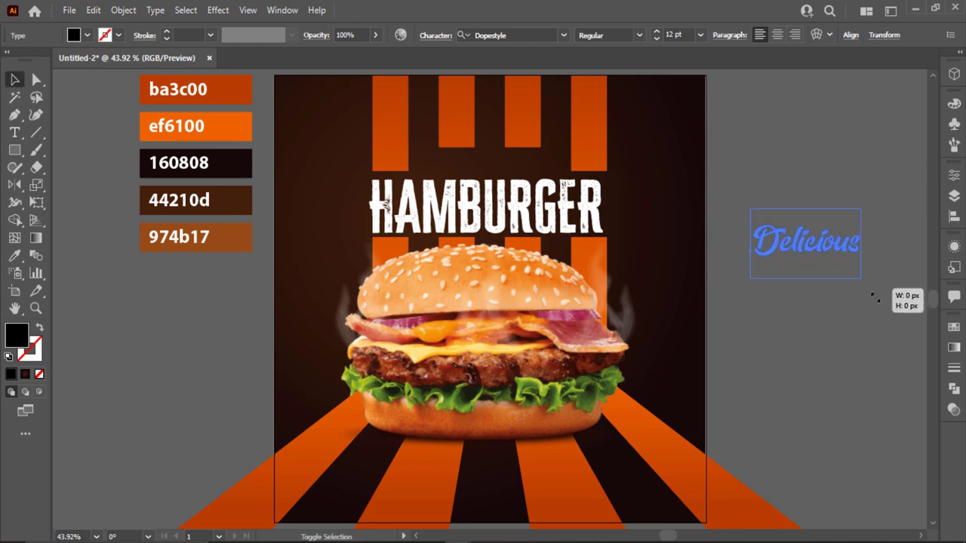
click(87, 34)
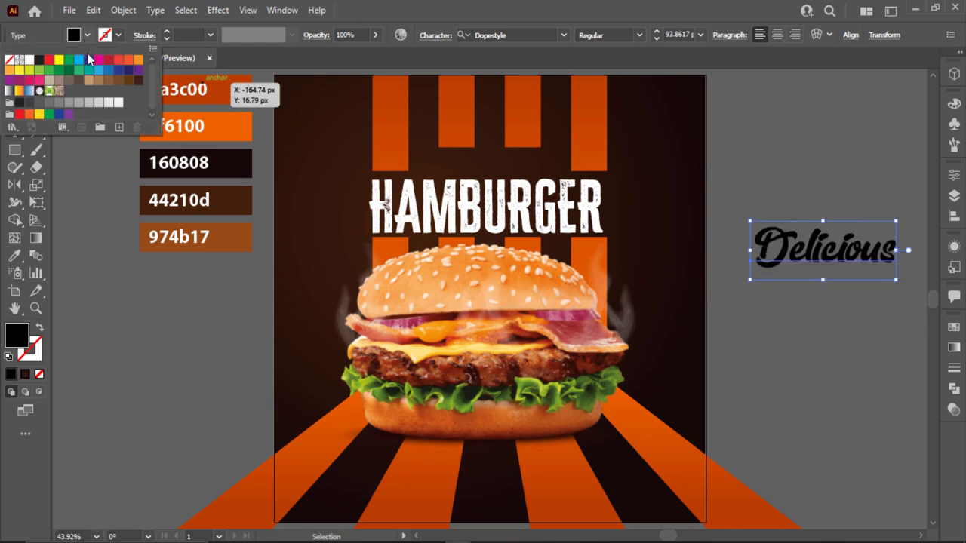
click(137, 60)
mouse_move(755, 247)
mouse_down()
mouse_move(486, 202)
mouse_move(504, 185)
mouse_up()
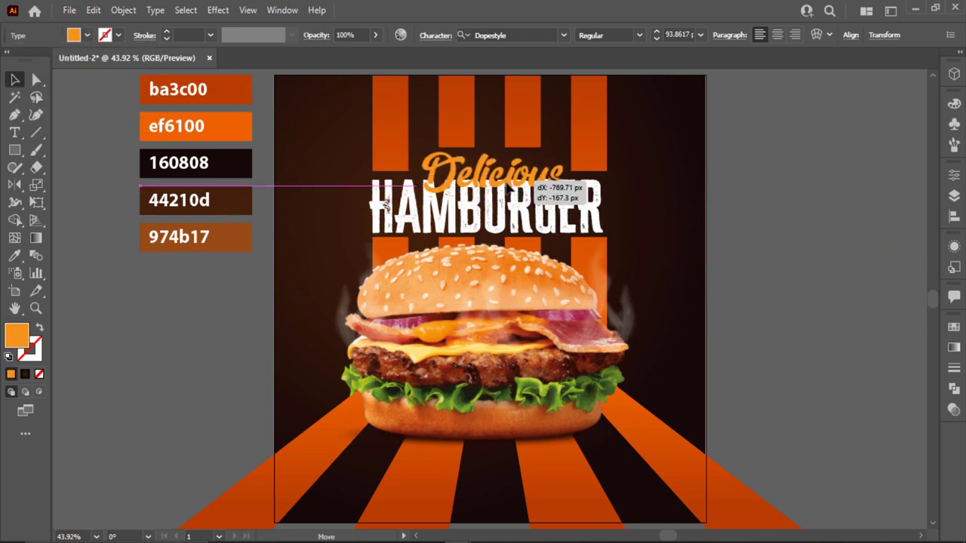
scroll(488, 202, up, 1)
scroll(489, 202, up, 1)
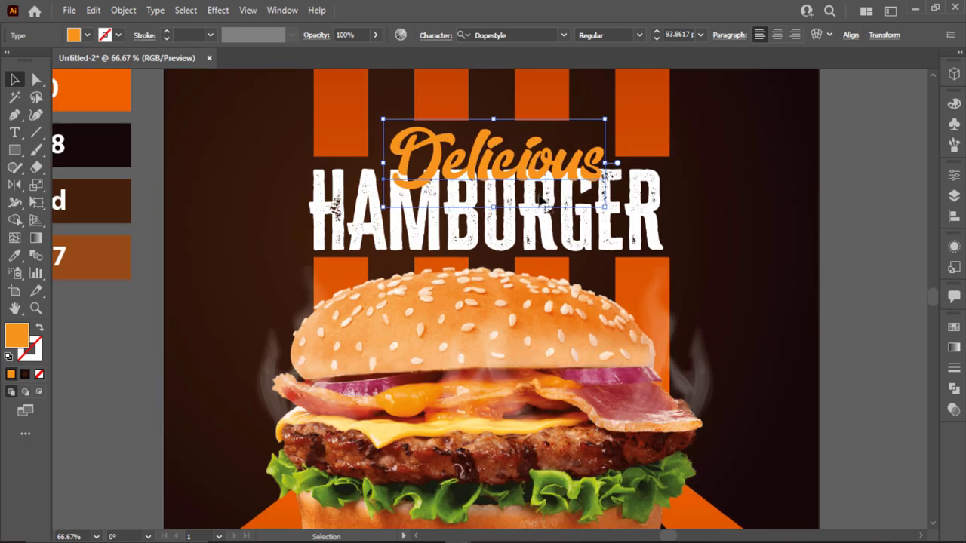
drag(566, 156, 567, 154)
Step: Add a Drop Shadow effect to Delicious and try blur values between 3 and 5 px
click(218, 10)
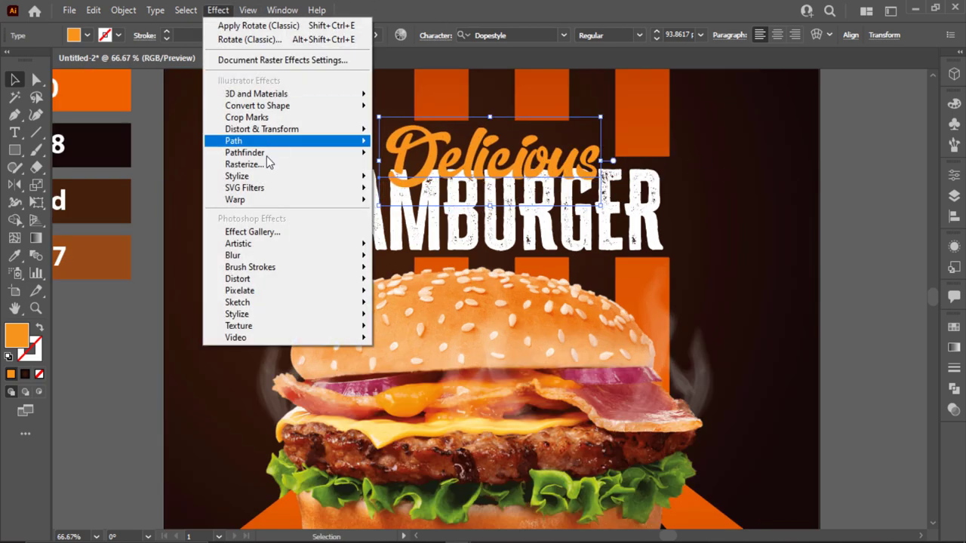
click(264, 159)
click(600, 378)
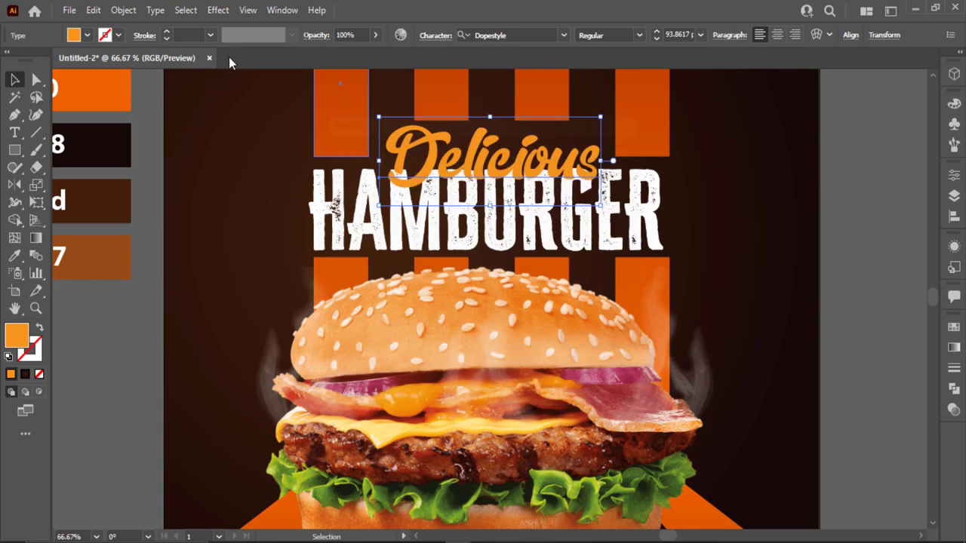
click(218, 10)
mouse_move(237, 175)
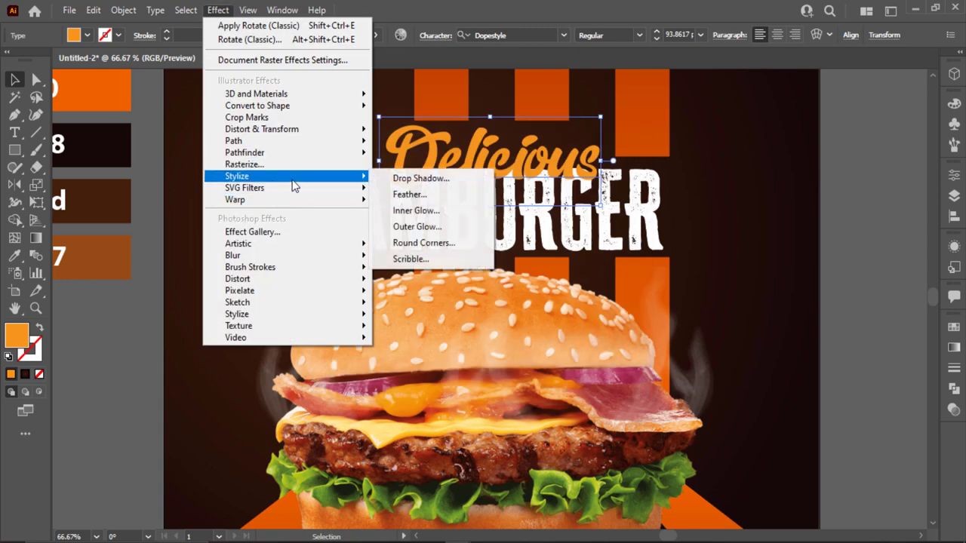
click(407, 126)
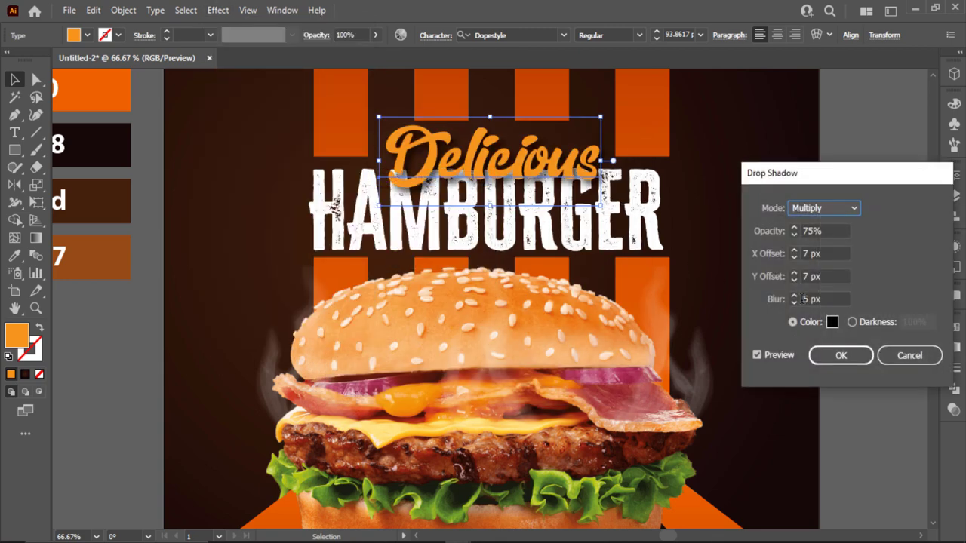
click(794, 301)
click(795, 301)
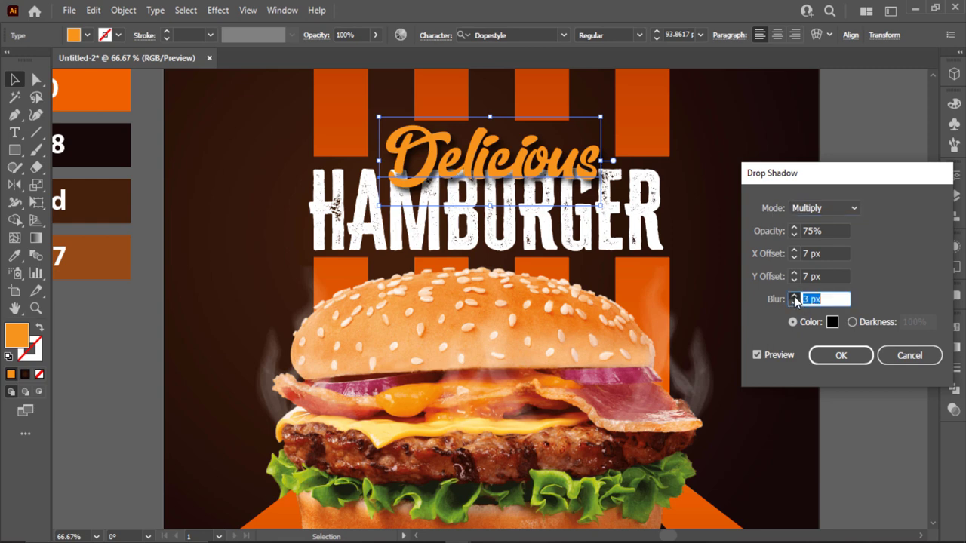
click(794, 296)
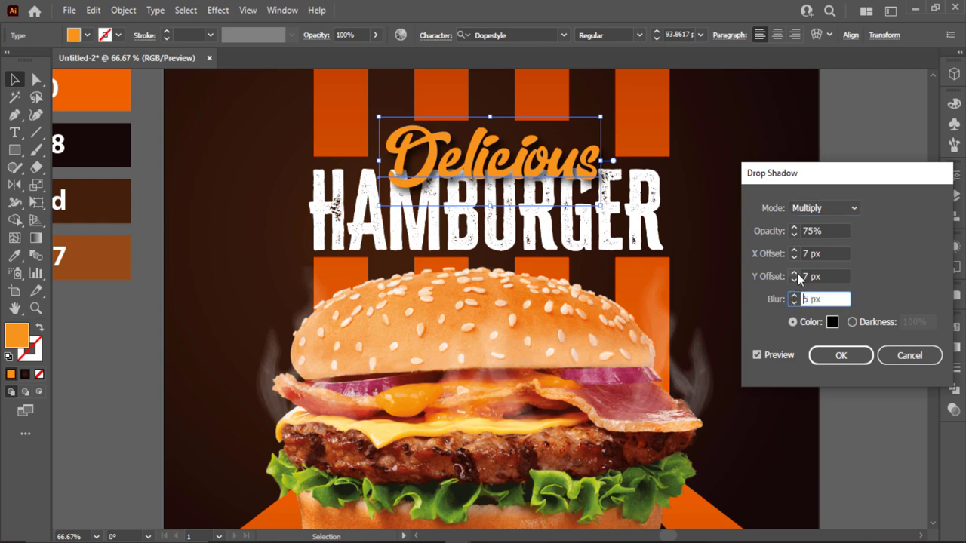
Step: Set the shadow to 95% opacity, about 7/6 px offsets and 6 px blur, and apply it
click(823, 230)
text(95)
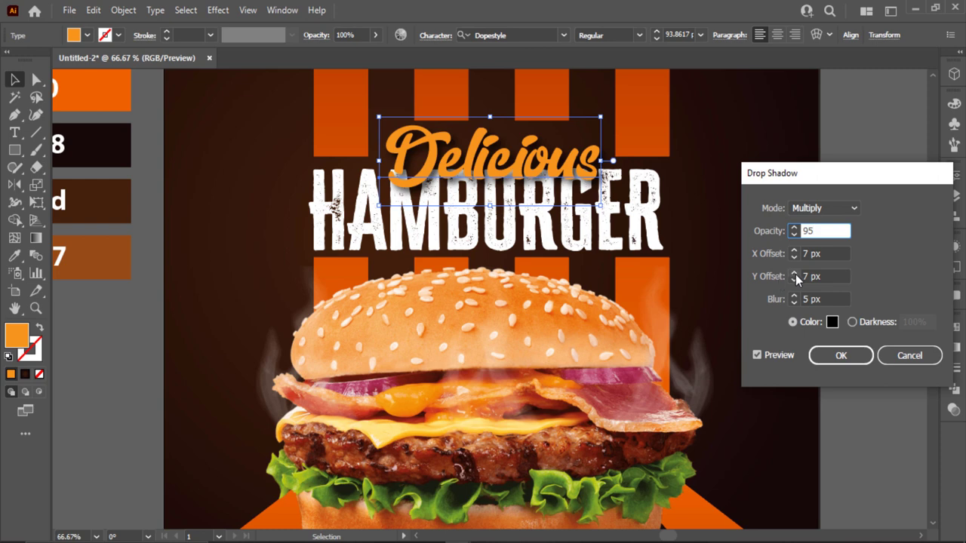
click(795, 279)
click(794, 273)
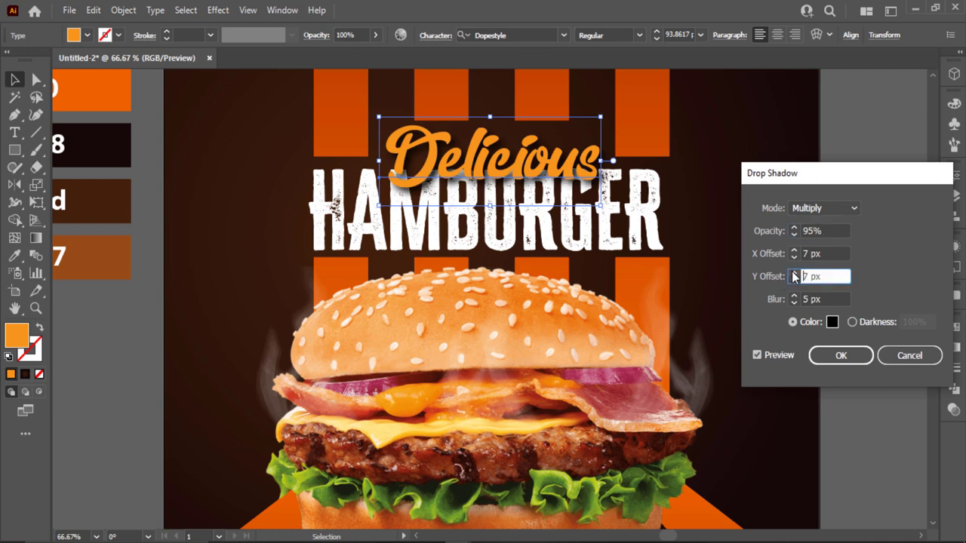
click(793, 296)
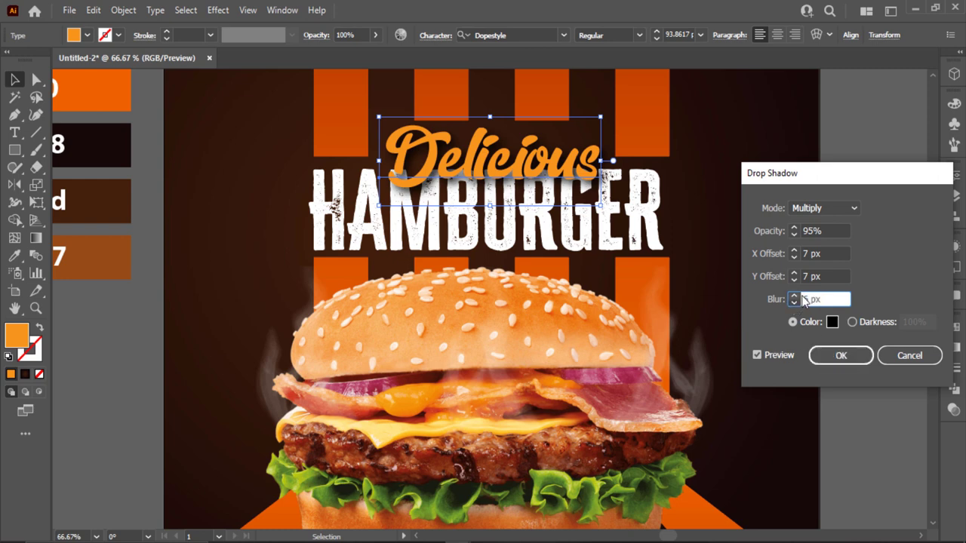
click(794, 281)
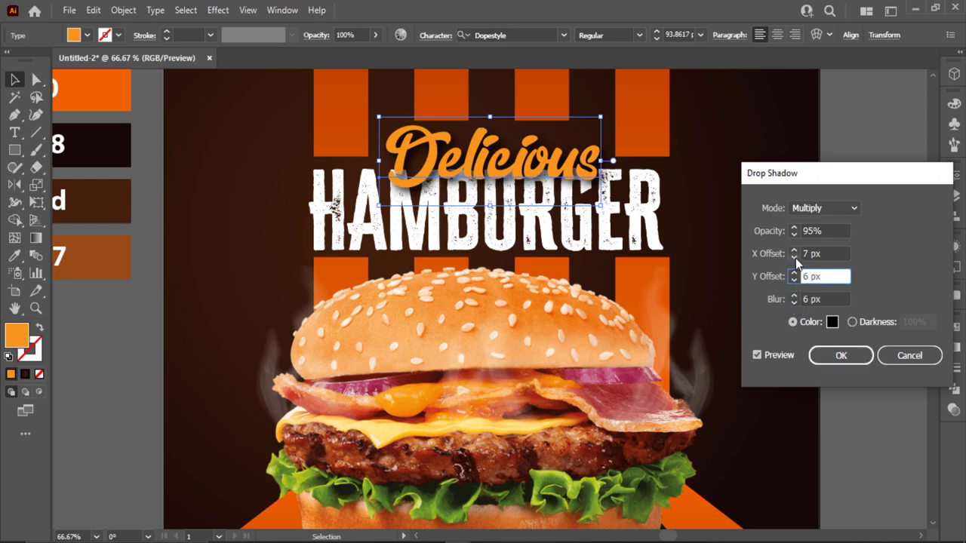
click(794, 257)
click(822, 355)
click(803, 292)
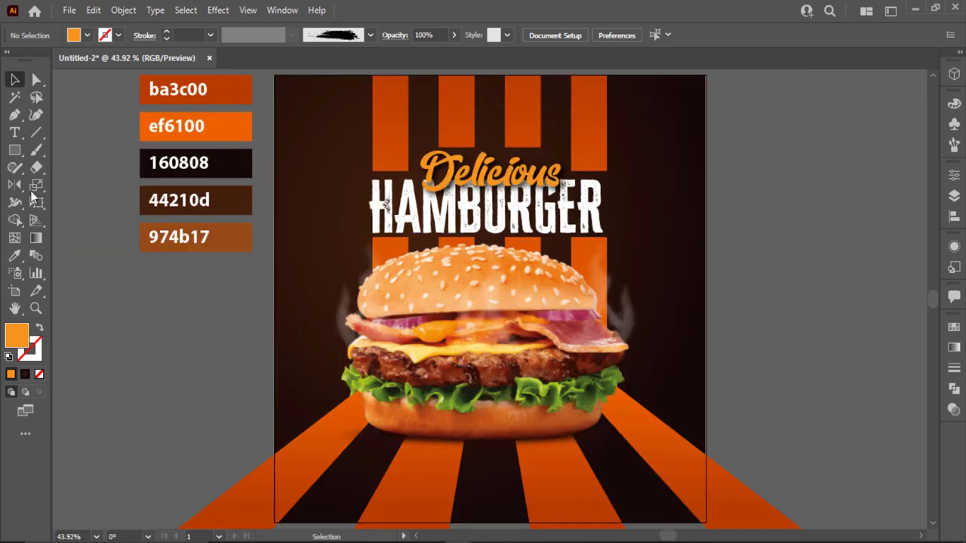
Step: Draw a rectangle across the poster bottom with a dark brown gradient fading to a 0% opacity stop
click(14, 150)
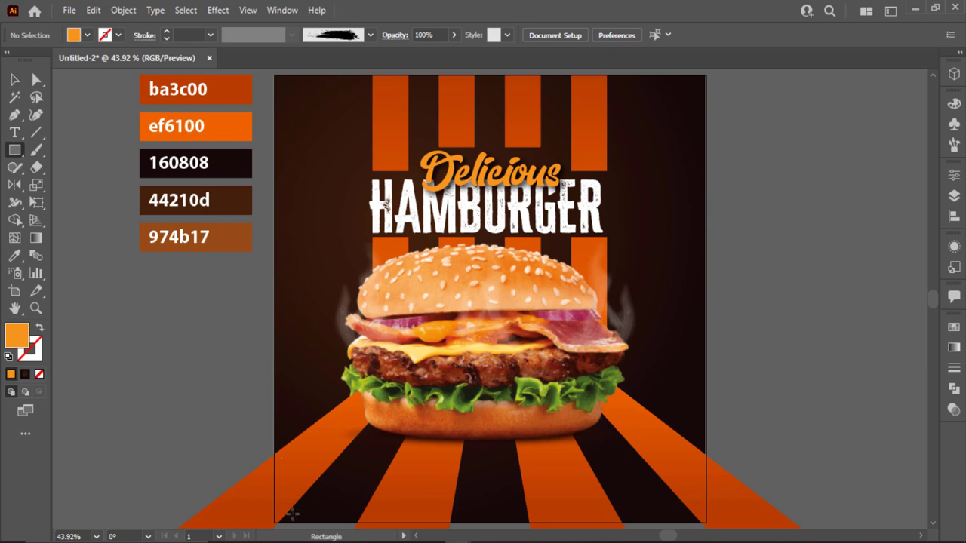
drag(272, 476, 703, 426)
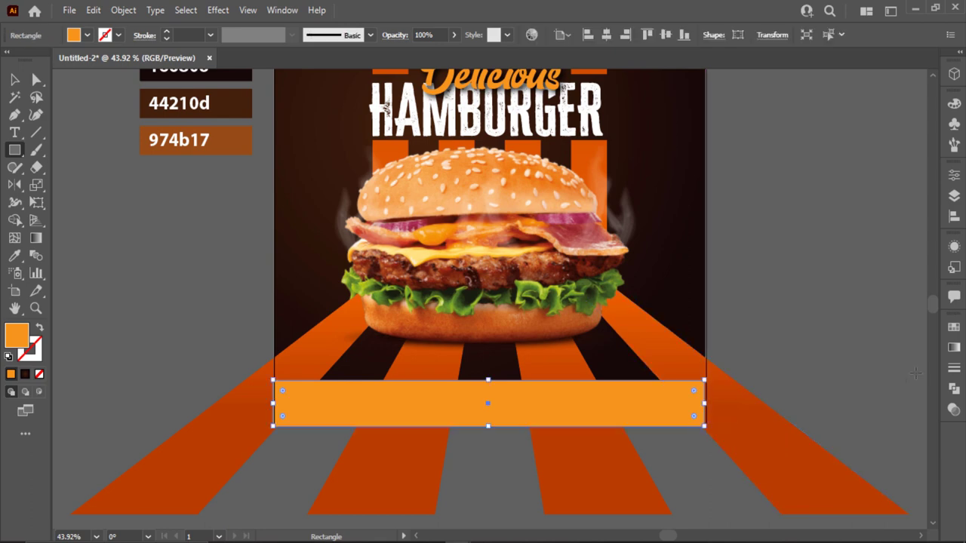
click(954, 346)
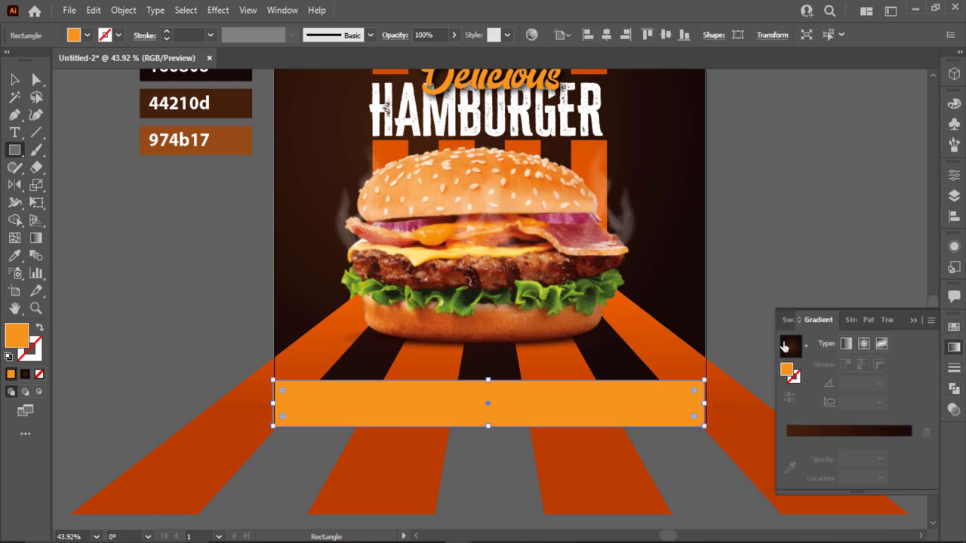
click(790, 347)
click(887, 462)
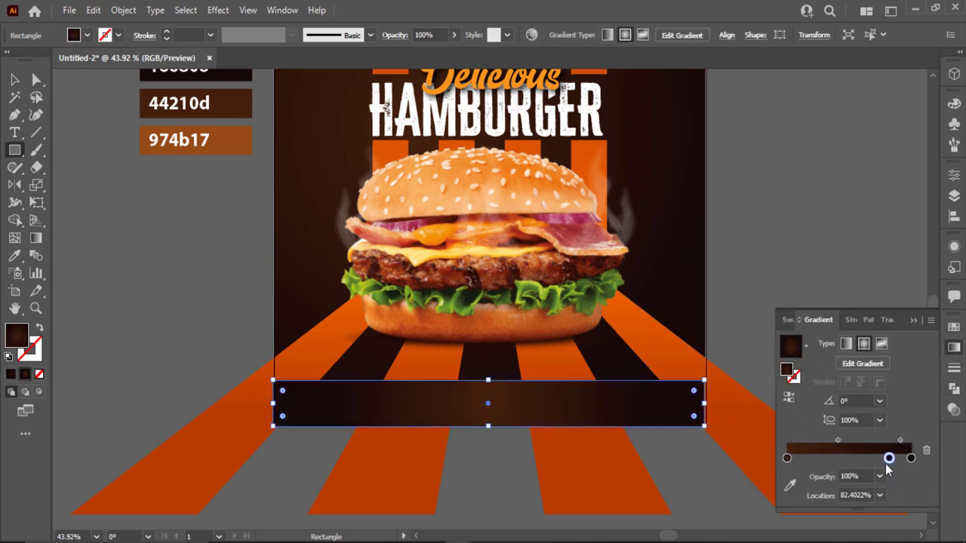
drag(786, 458, 788, 488)
drag(888, 458, 801, 458)
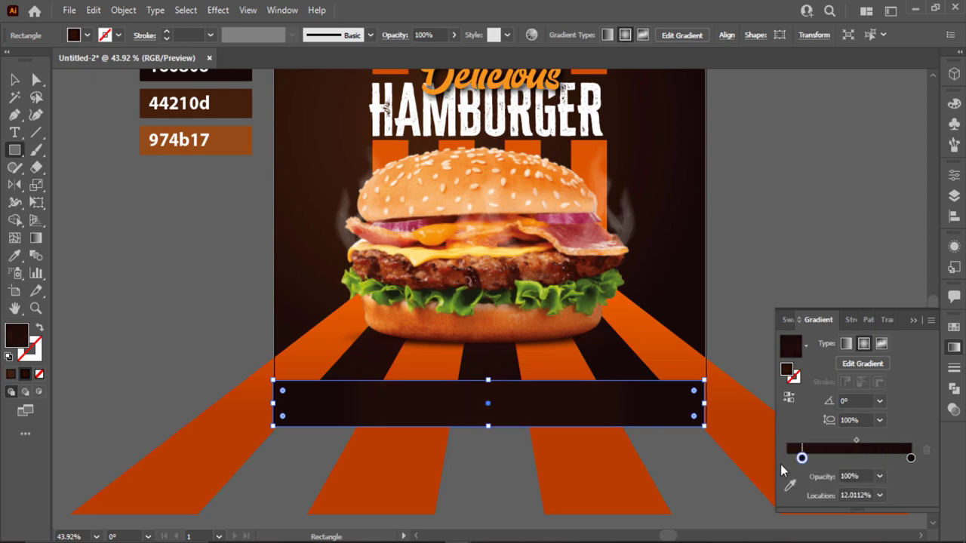
click(861, 475)
text(0)
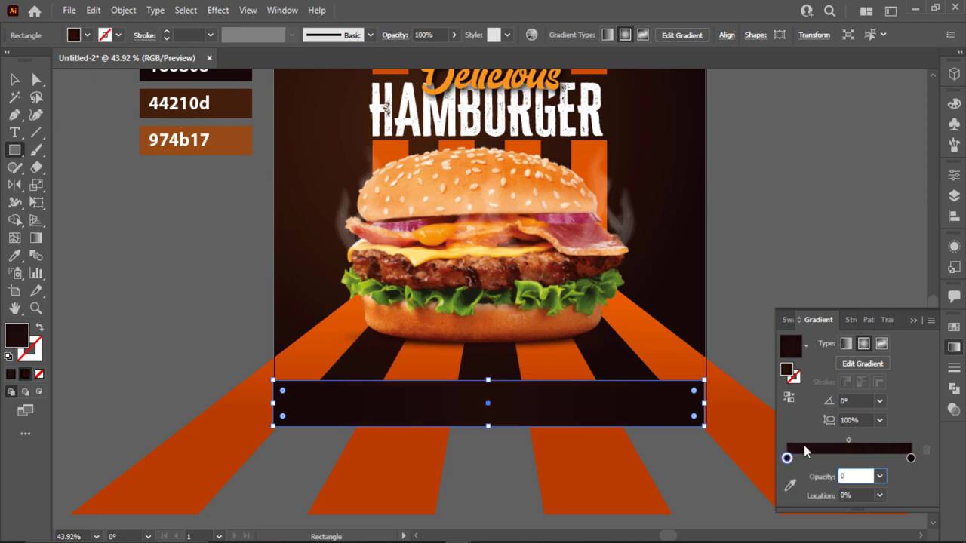
drag(786, 458, 908, 458)
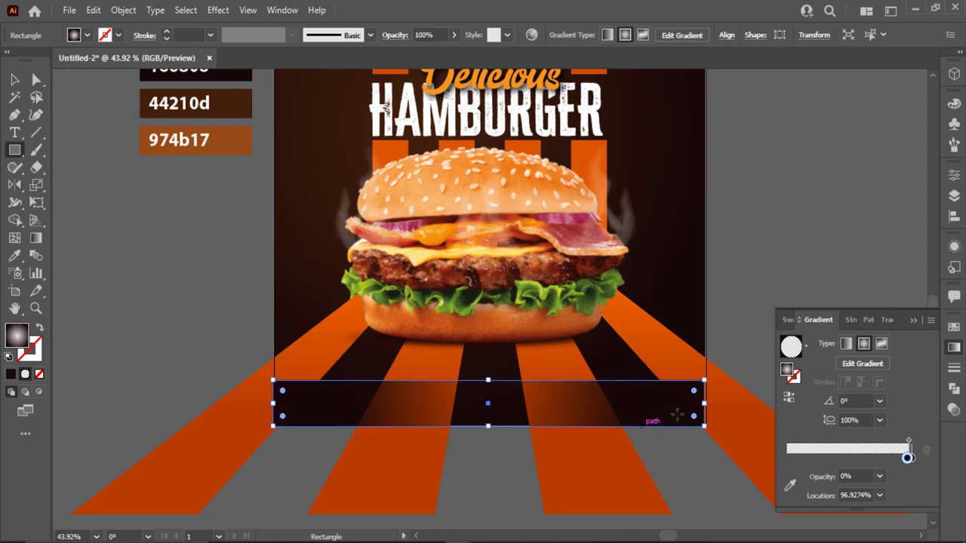
Step: Reshape the gradient, trying linear, then a widened radial fade centred up toward the burger
click(846, 343)
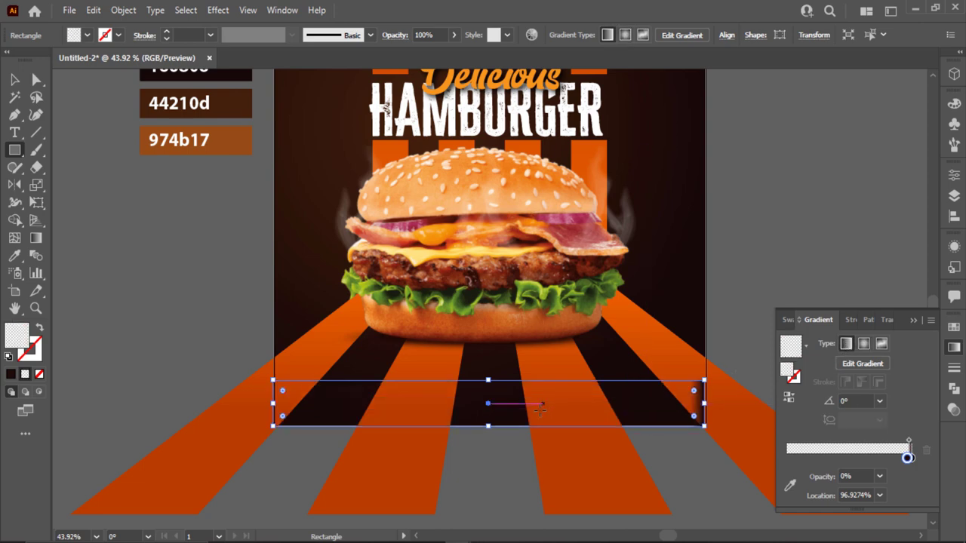
key(g)
mouse_move(489, 425)
mouse_down()
mouse_move(490, 366)
mouse_move(488, 389)
mouse_up()
drag(907, 441, 786, 441)
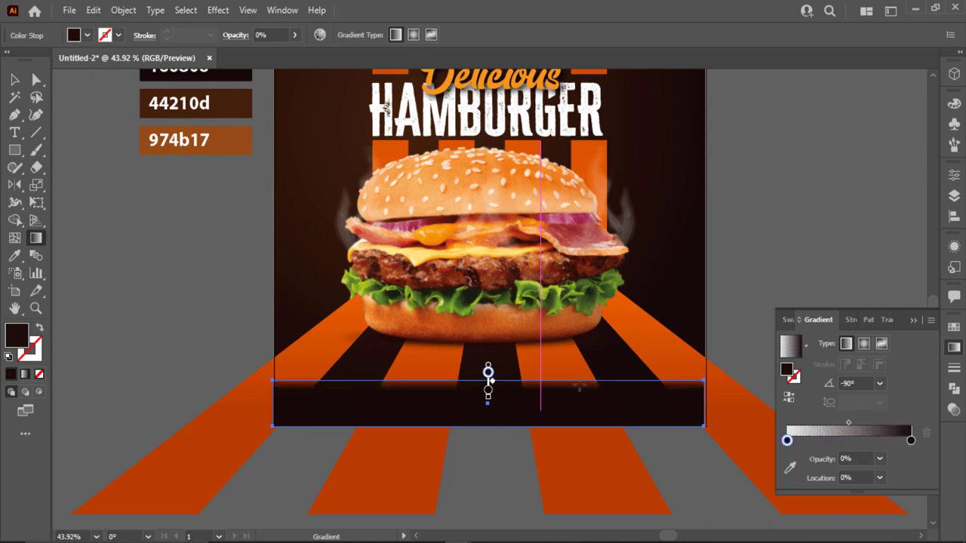
drag(466, 349, 465, 439)
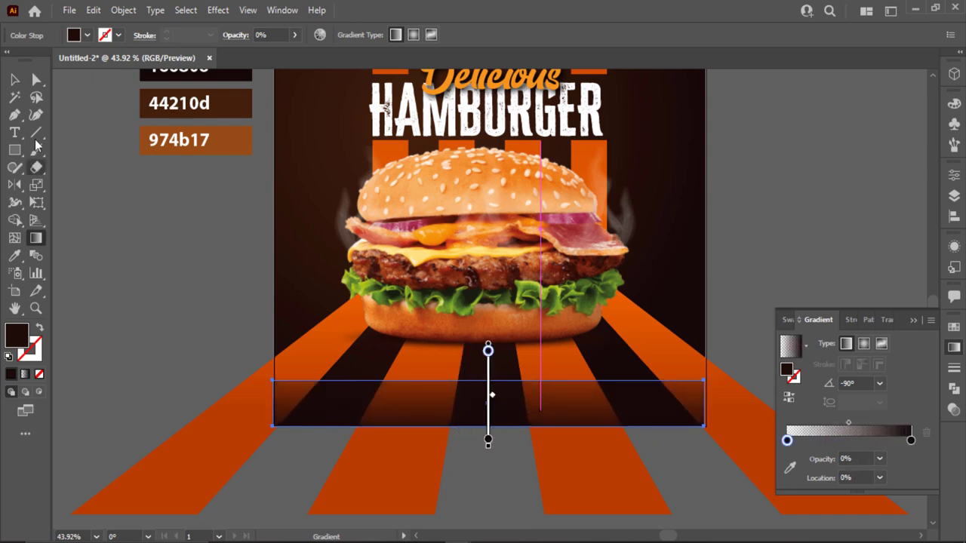
click(863, 344)
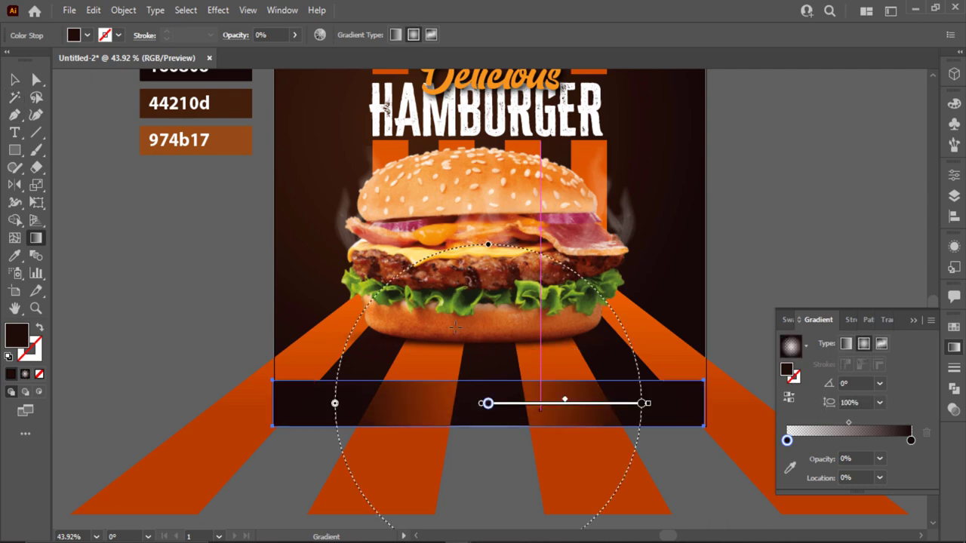
drag(443, 311, 639, 337)
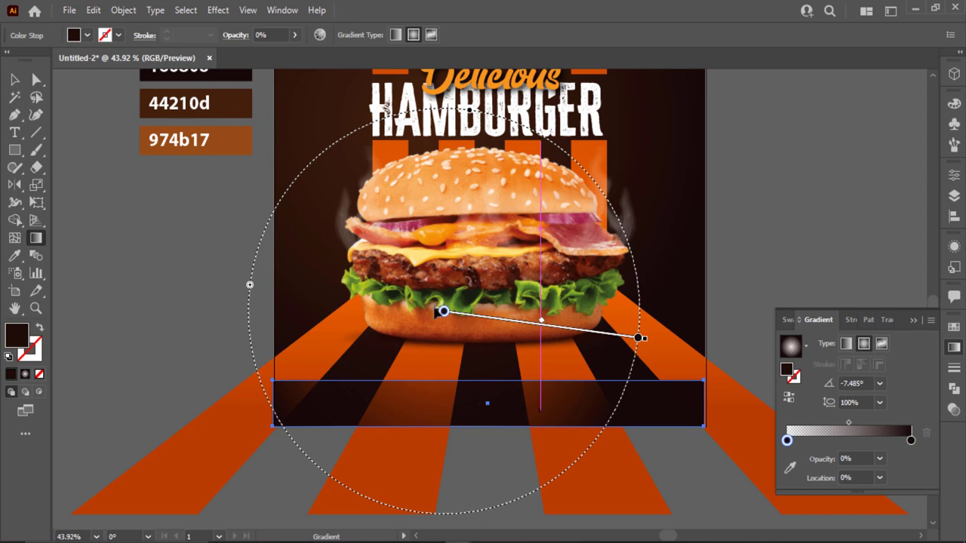
drag(443, 311, 489, 229)
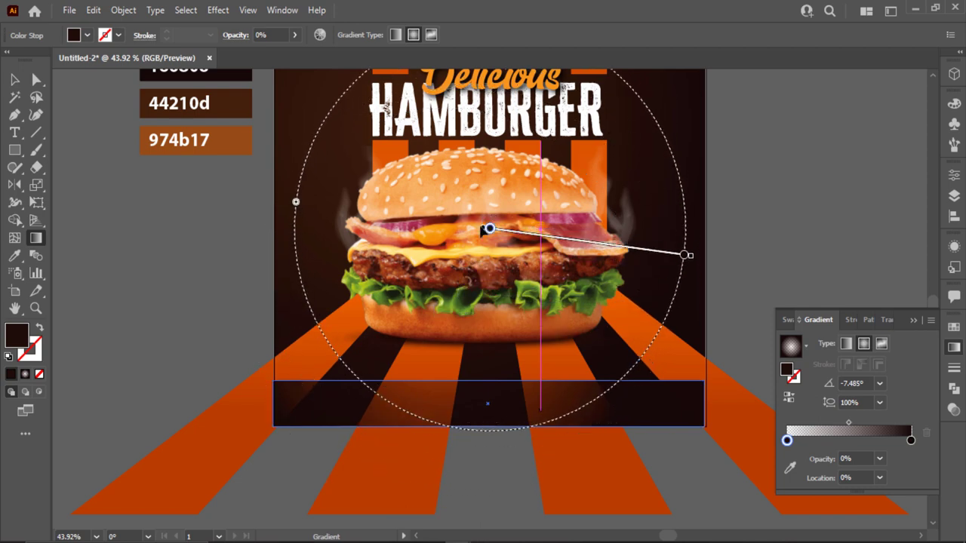
drag(691, 261, 855, 292)
Step: Set the bottom rectangle's blend mode to Multiply
click(14, 79)
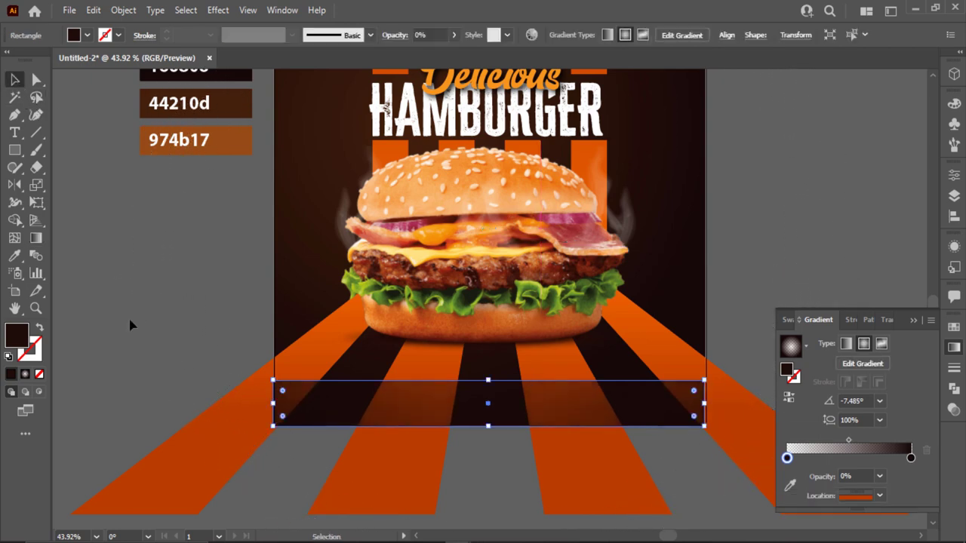
click(129, 323)
click(617, 401)
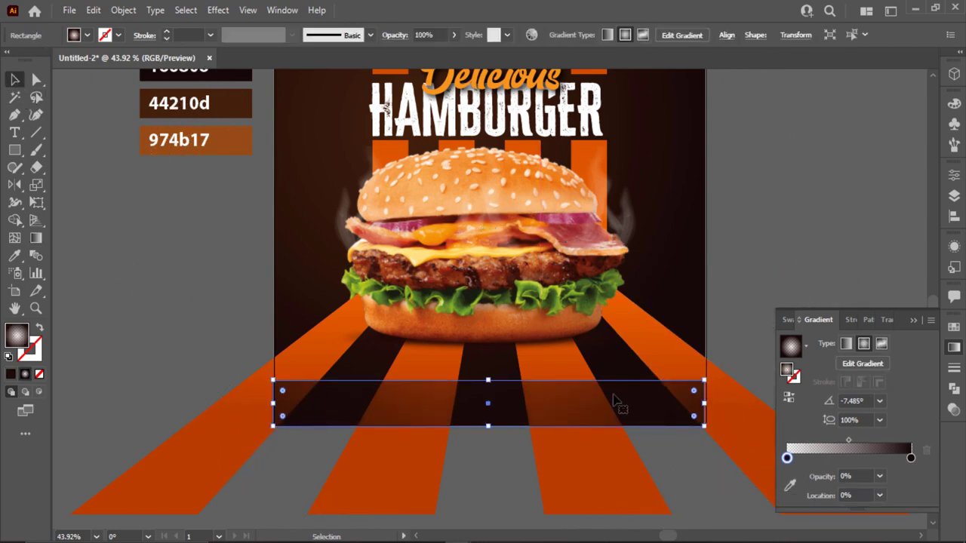
click(883, 320)
click(816, 344)
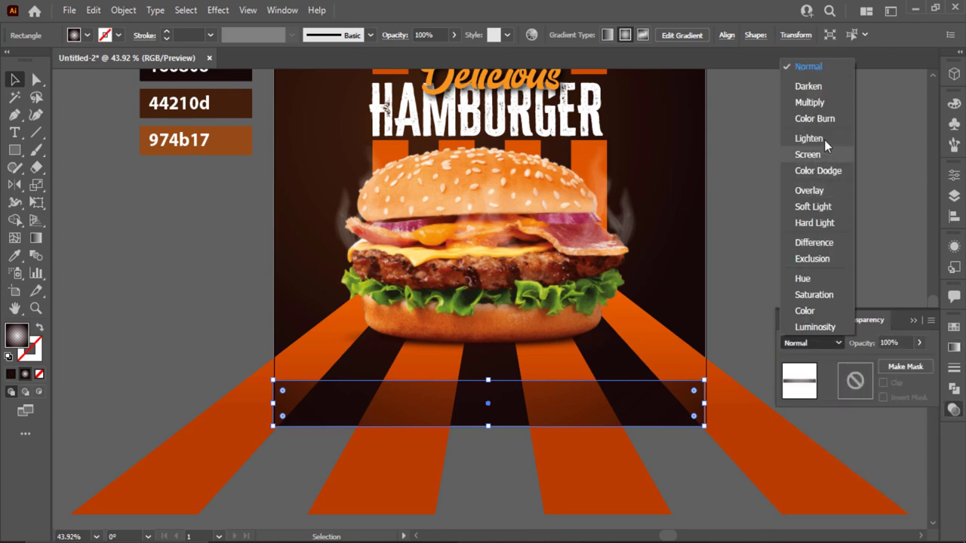
click(820, 100)
click(887, 282)
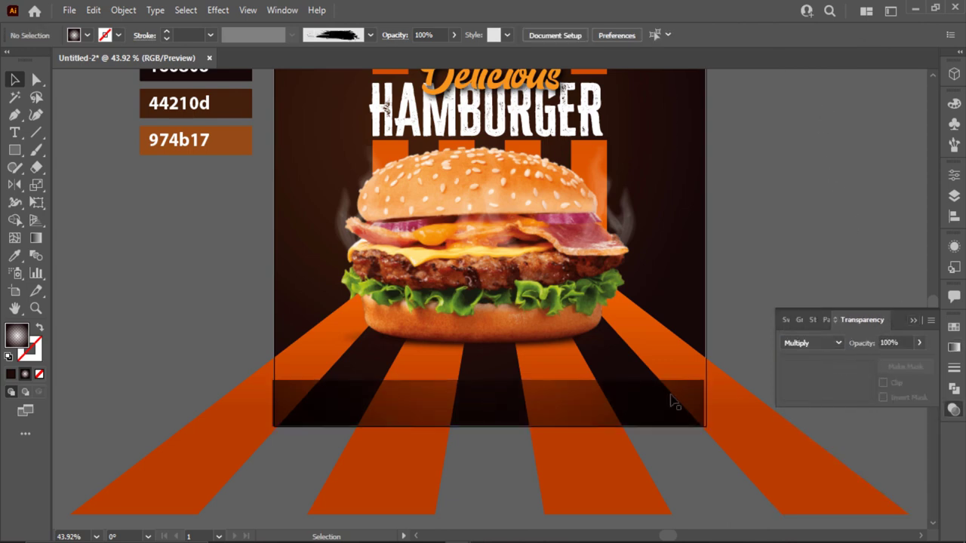
click(627, 402)
Step: Switch the gradient to linear and drag a vertical fade, transparent at top, dark at bottom
click(784, 320)
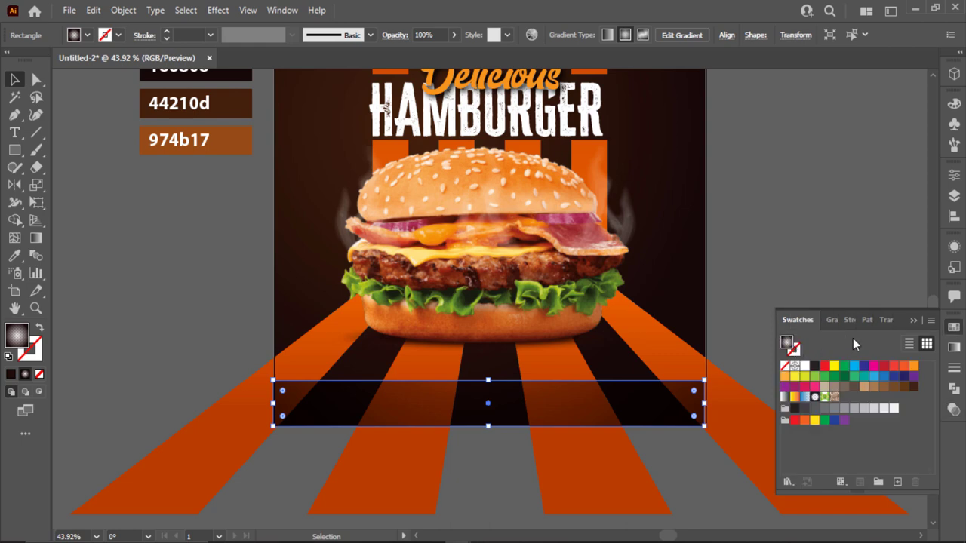
click(830, 320)
click(846, 343)
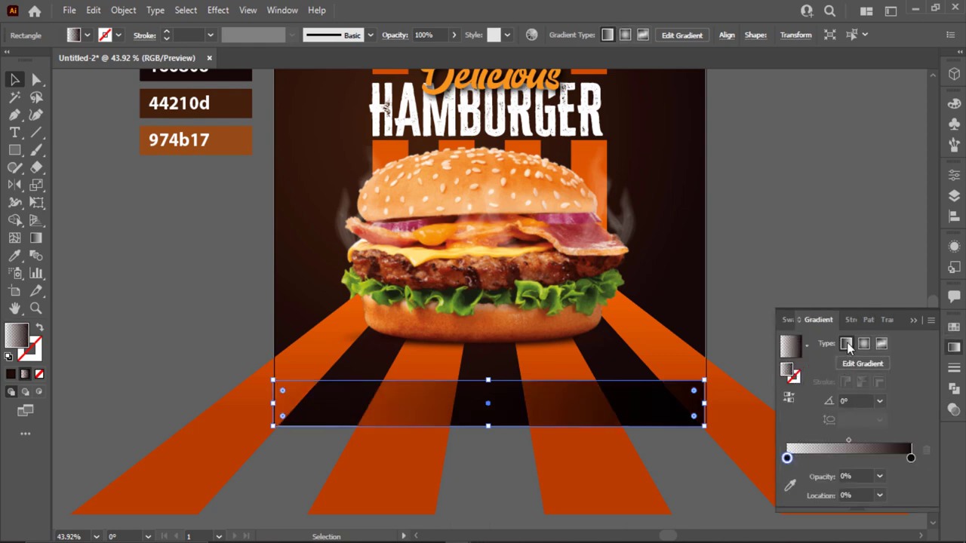
key(g)
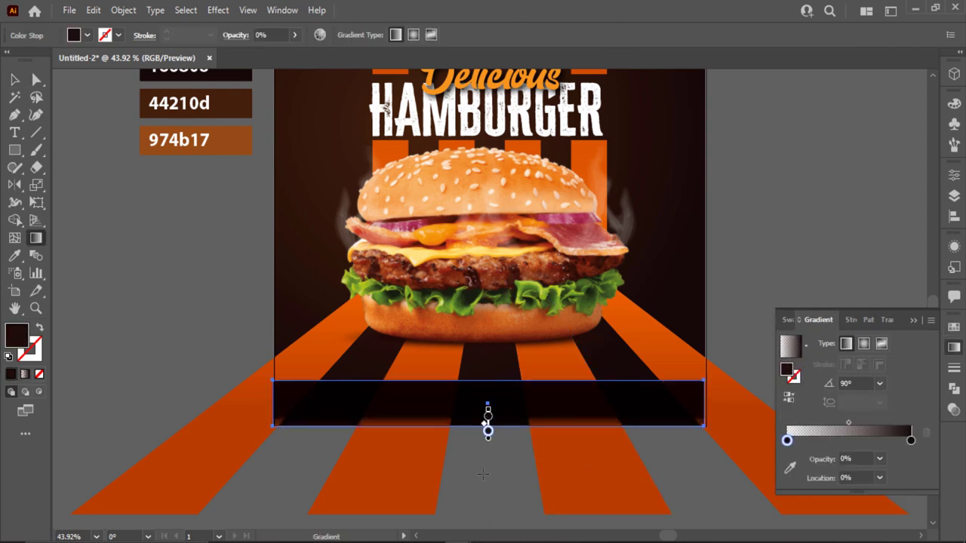
drag(501, 423, 511, 453)
drag(492, 402, 488, 435)
drag(487, 394, 488, 381)
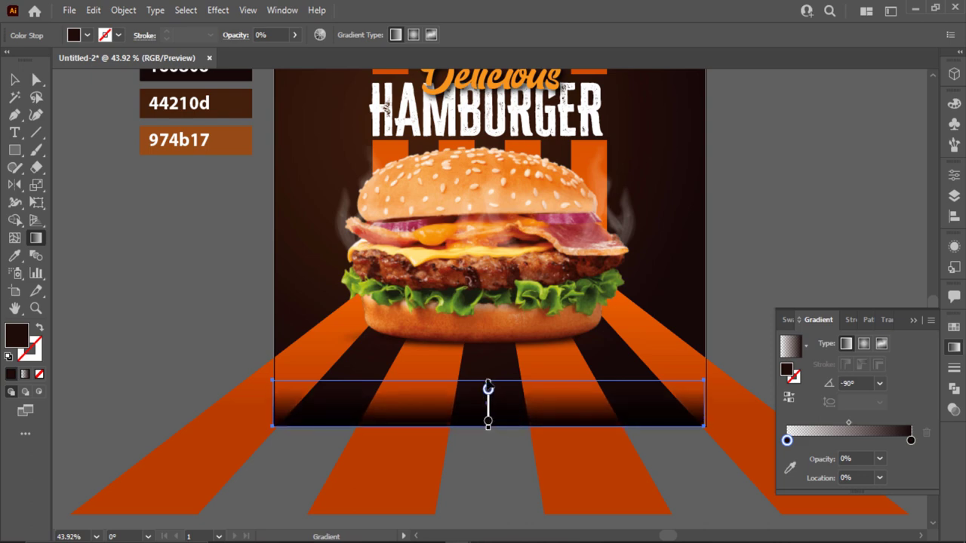
Step: Nudge the gradient fade slightly higher, then fit the whole poster in view
click(488, 421)
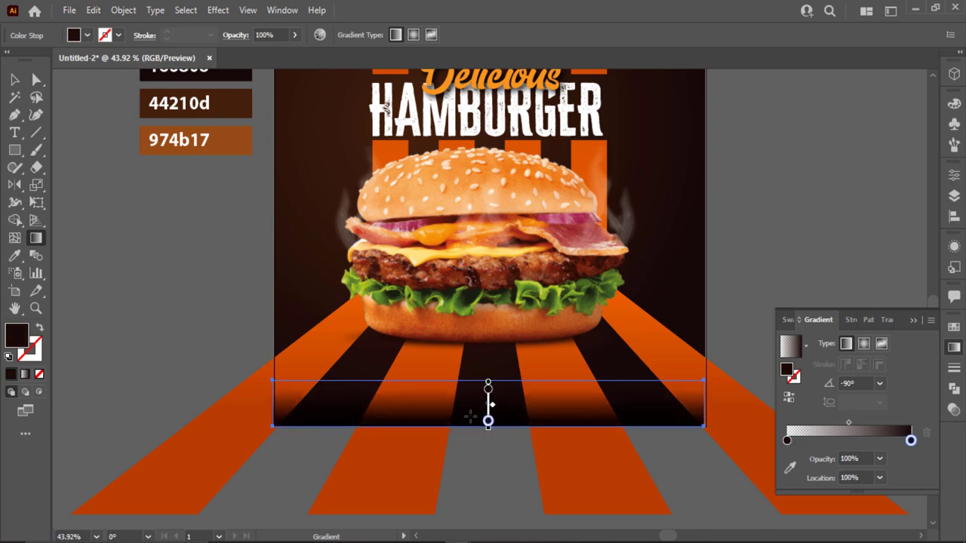
click(488, 388)
drag(487, 379, 487, 373)
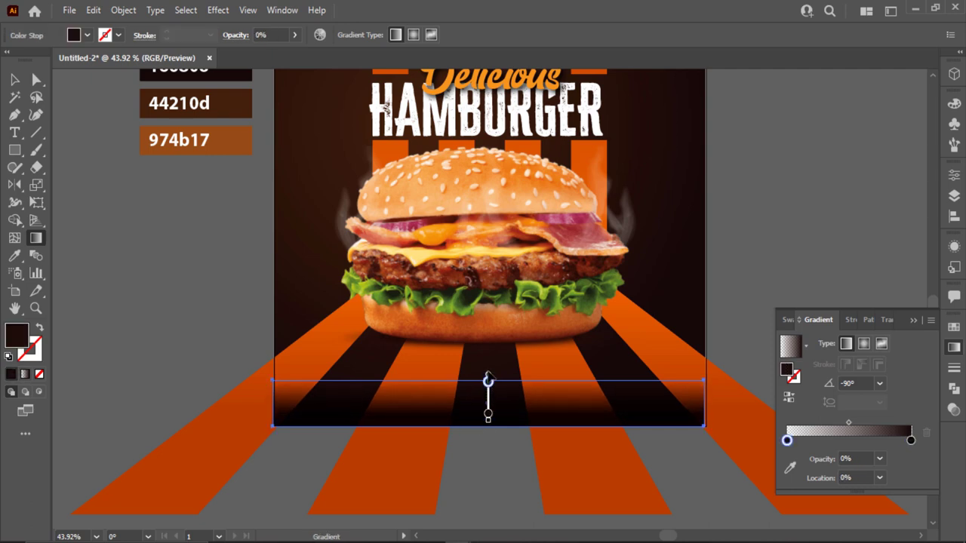
key(v)
click(119, 280)
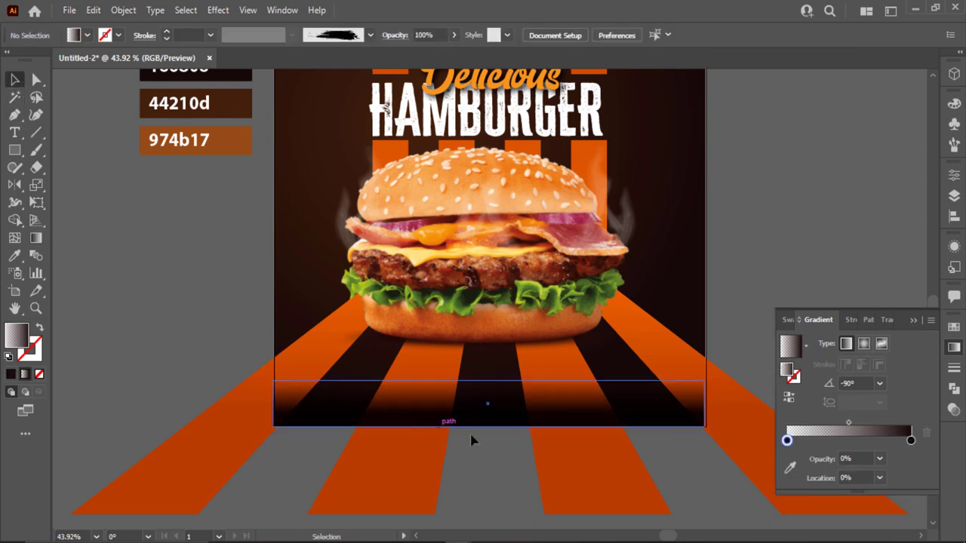
click(496, 400)
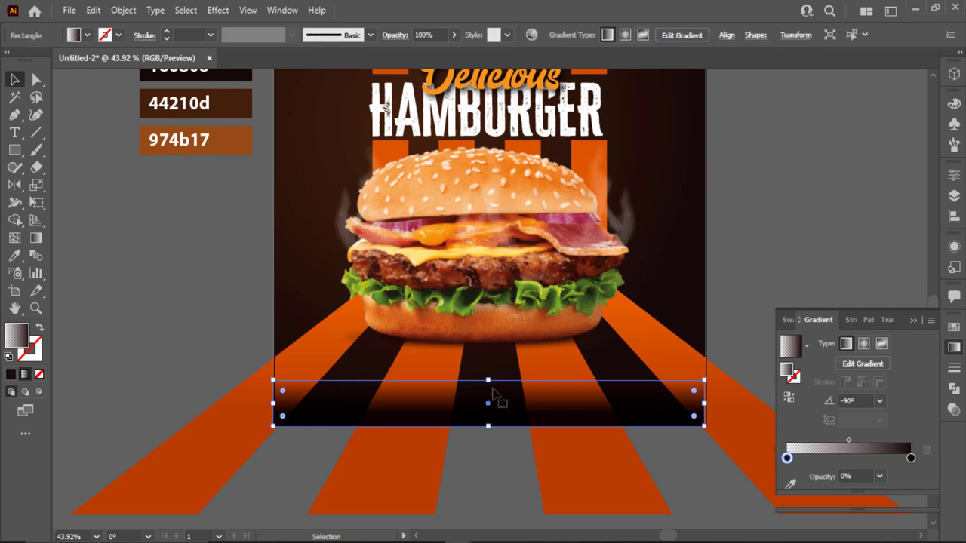
click(504, 457)
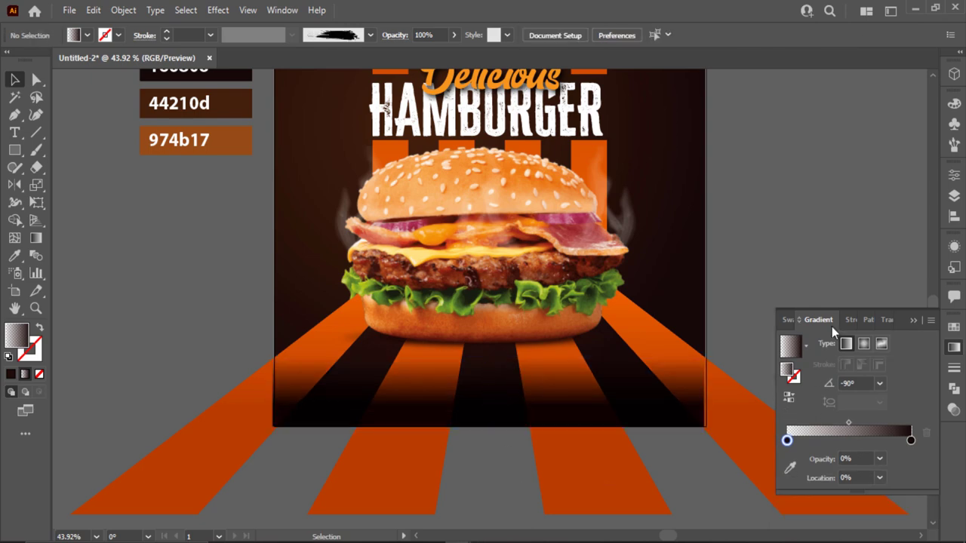
click(913, 320)
key(ctrl+0)
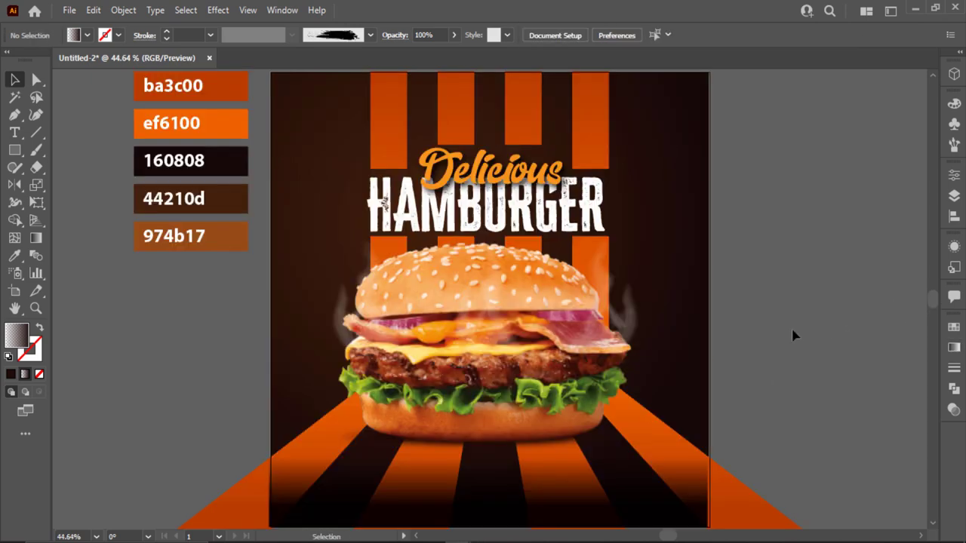
Step: Create a 1000 × 1000 px rectangle using exact size entry
click(15, 150)
click(168, 326)
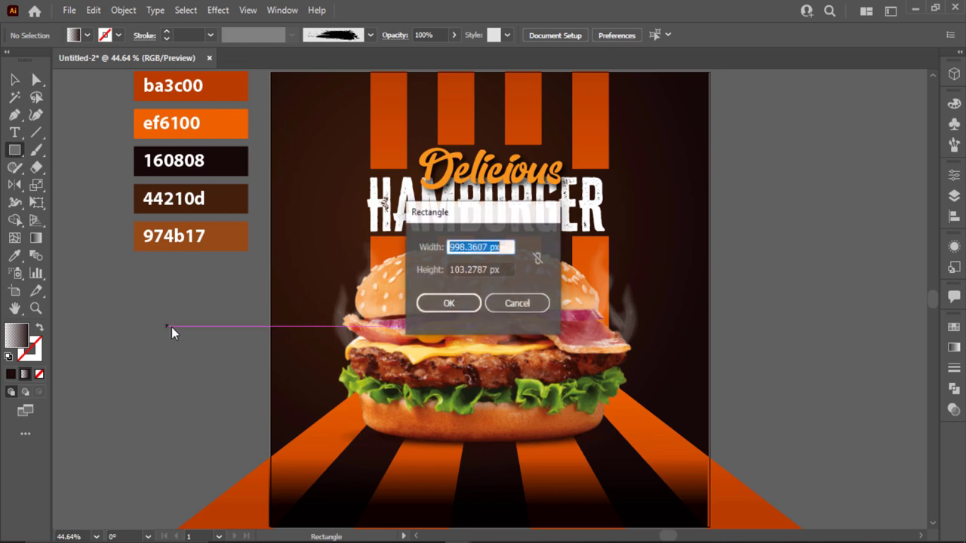
text(1000)
key(Tab)
text(1)
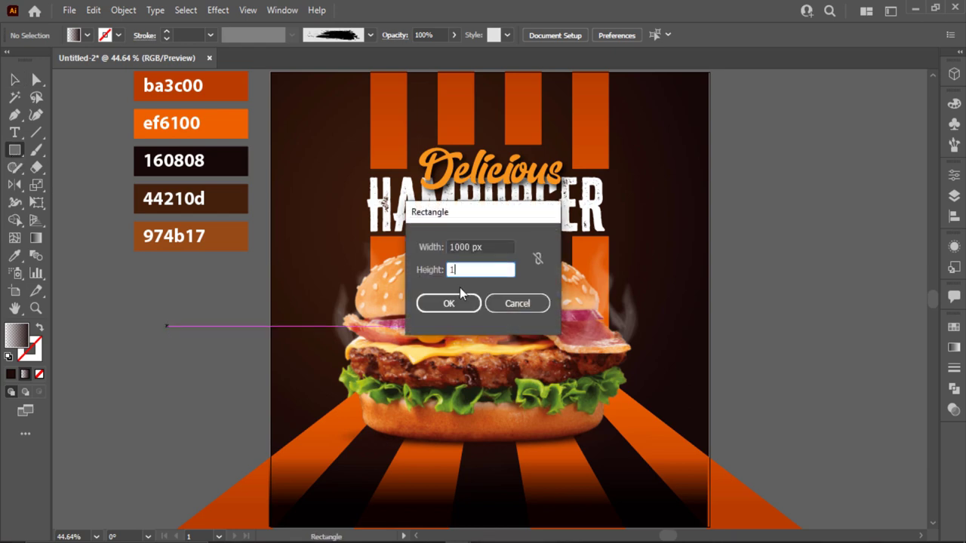
key(Return)
Step: Fill the square cyan-blue and centre it horizontally and vertically on the artboard
key(ctrl+a)
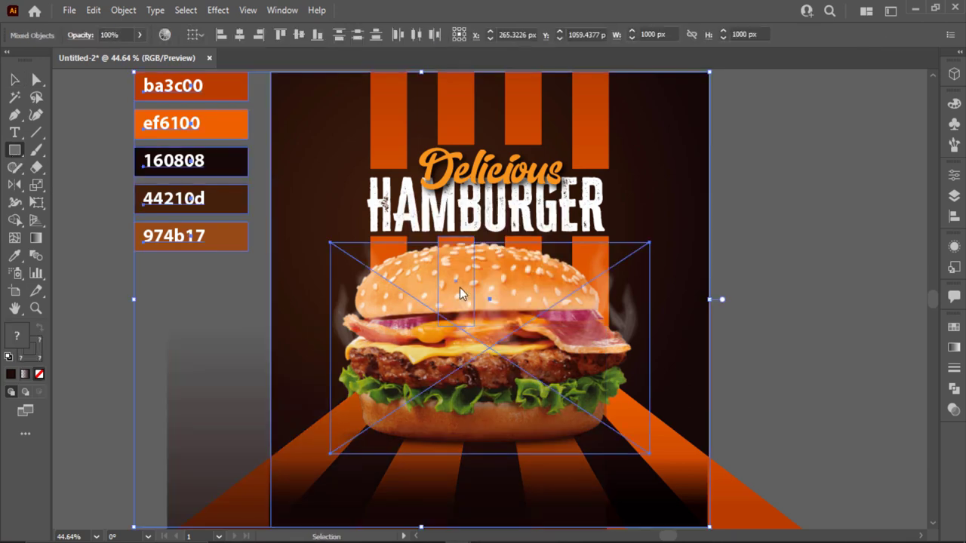
key(ctrl+shift+a)
click(14, 83)
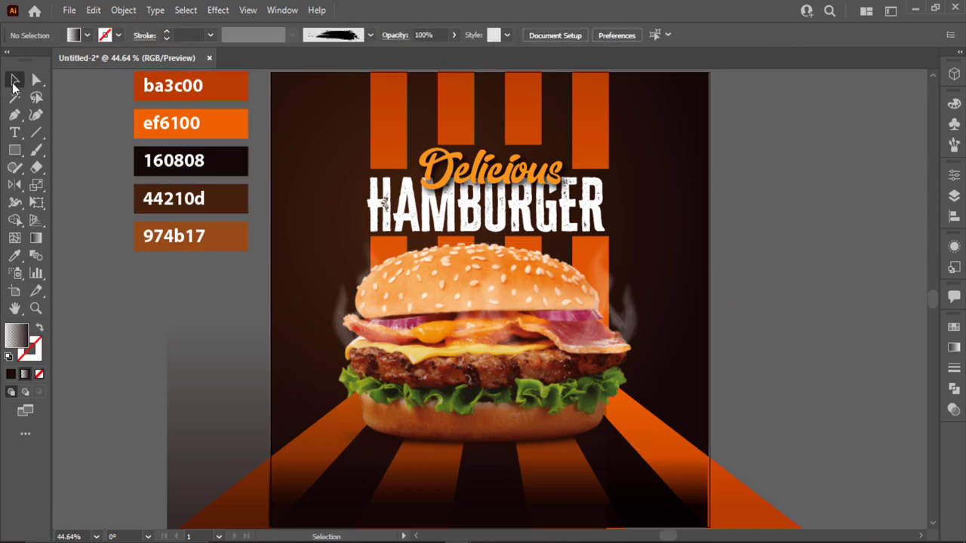
click(166, 326)
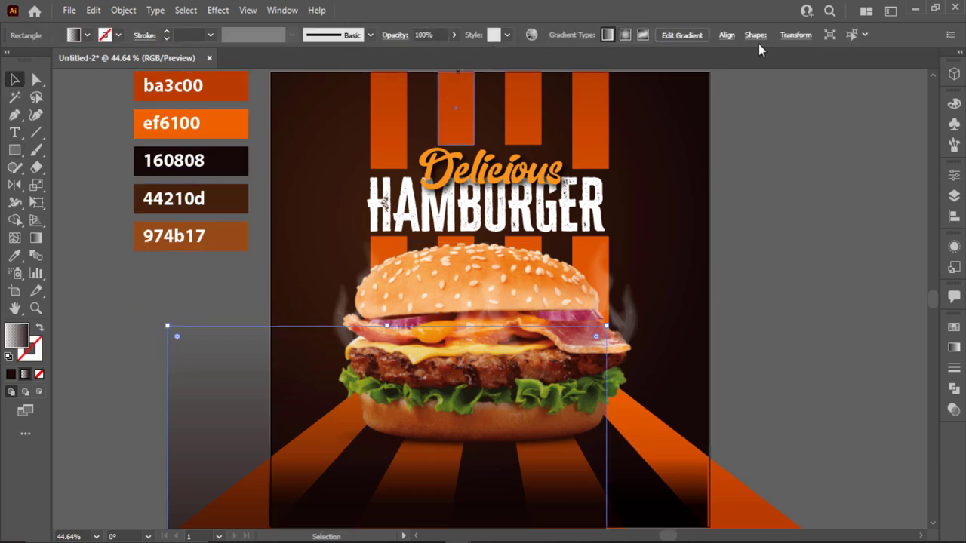
click(78, 36)
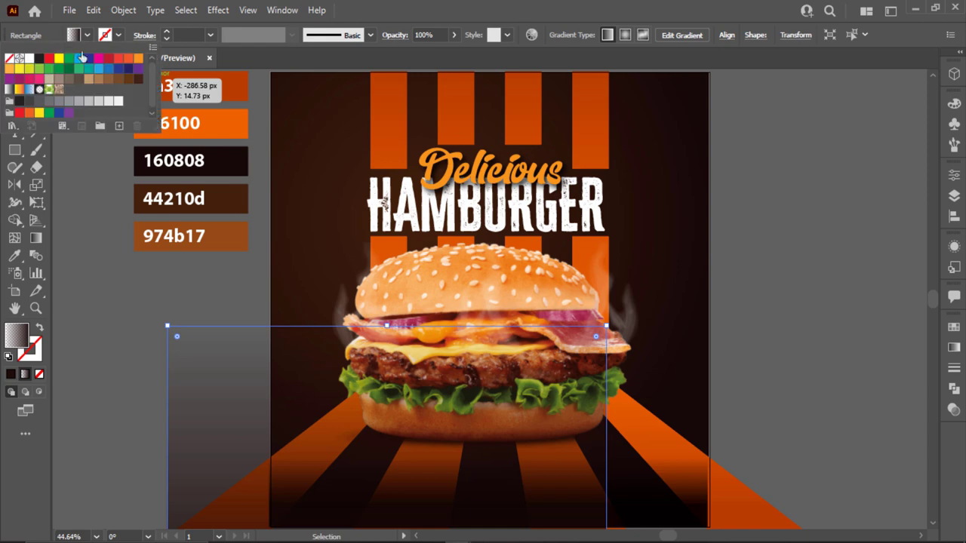
click(83, 59)
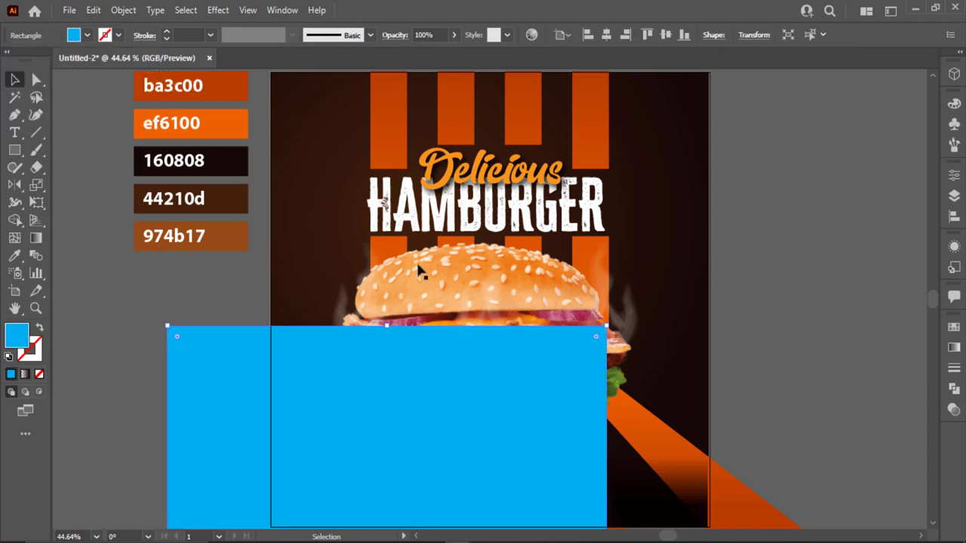
click(606, 35)
click(660, 37)
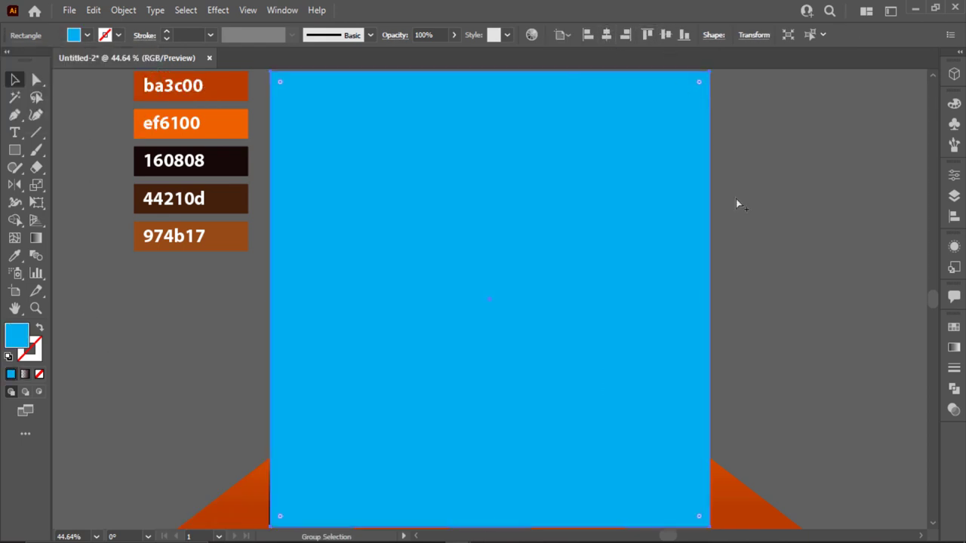
Step: Select all artwork and make a clipping mask so everything is cropped to the square
key(ctrl+a)
scroll(737, 202, down, 1)
click(781, 198)
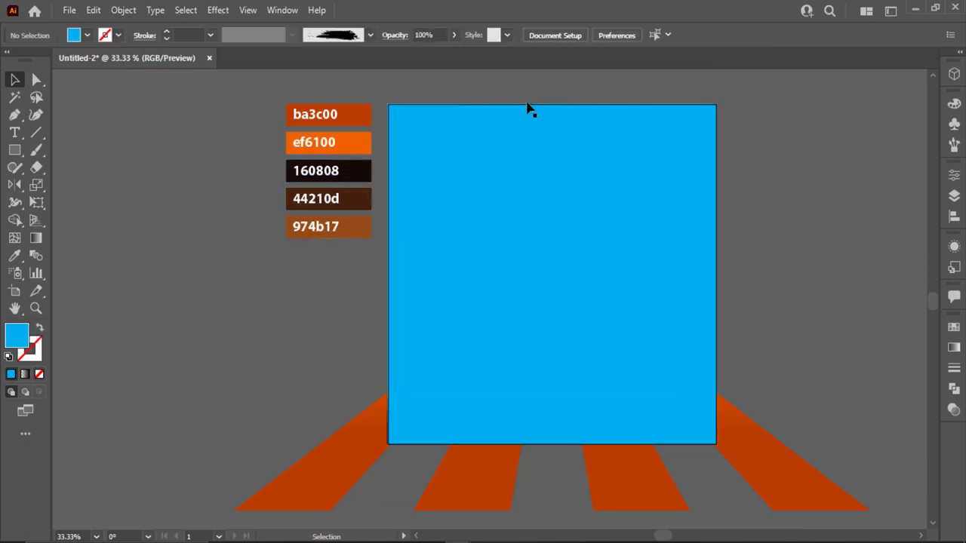
key(ctrl+a)
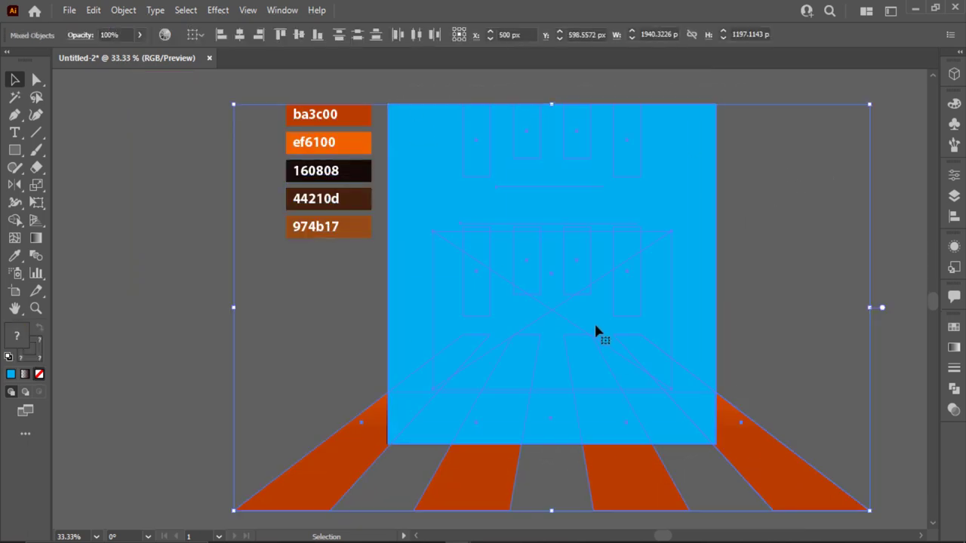
right_click(595, 325)
click(778, 277)
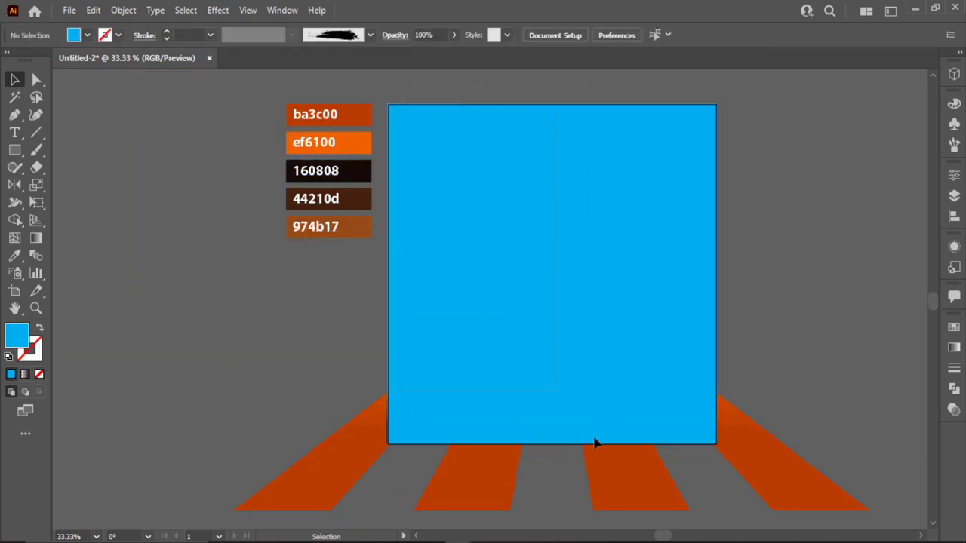
key(ctrl+a)
right_click(532, 299)
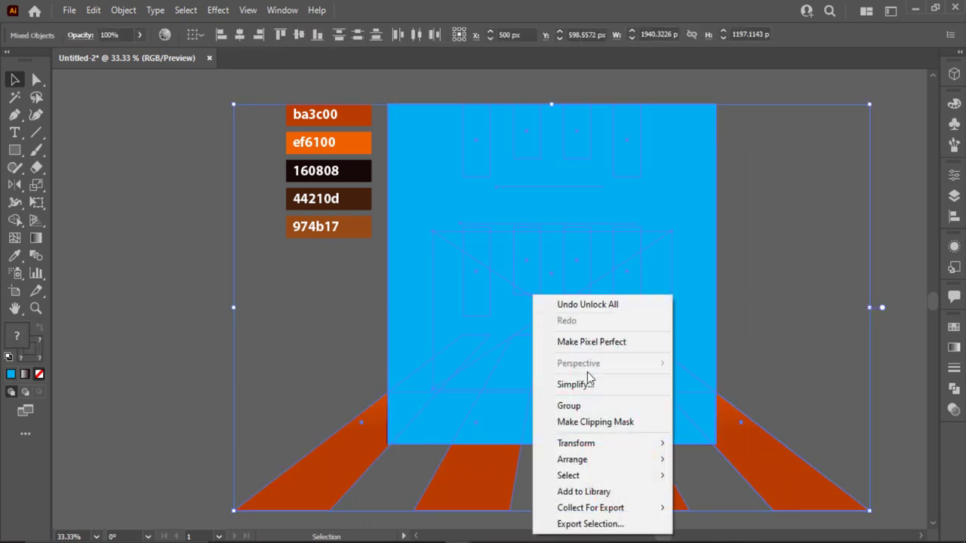
click(593, 422)
key(ctrl+0)
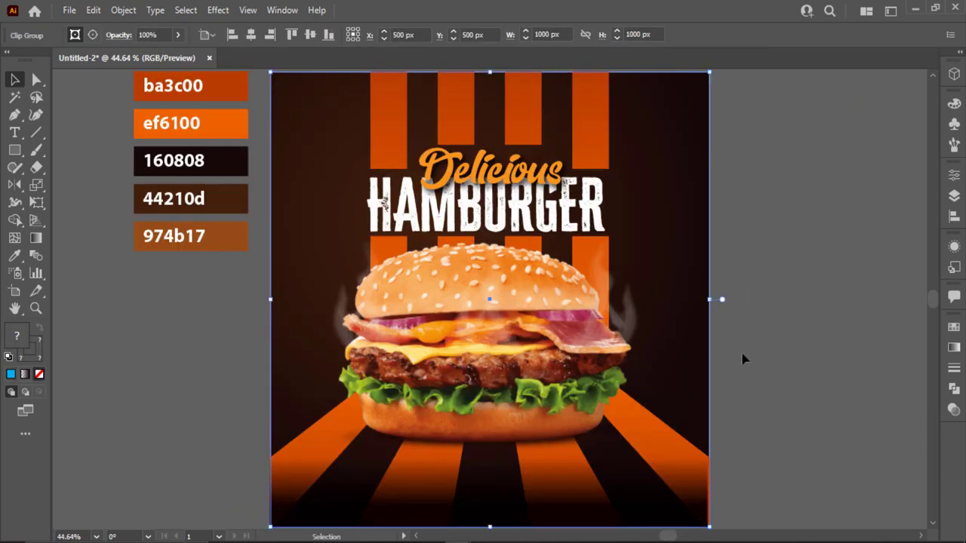
click(743, 360)
Step: Add a LOGO text object beside the artboard in Montserrat Black
click(15, 132)
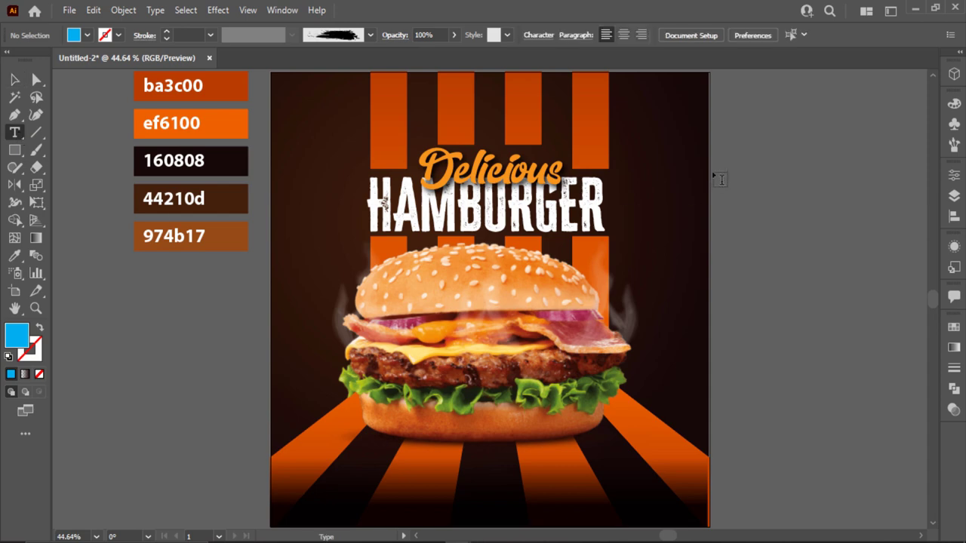
click(759, 143)
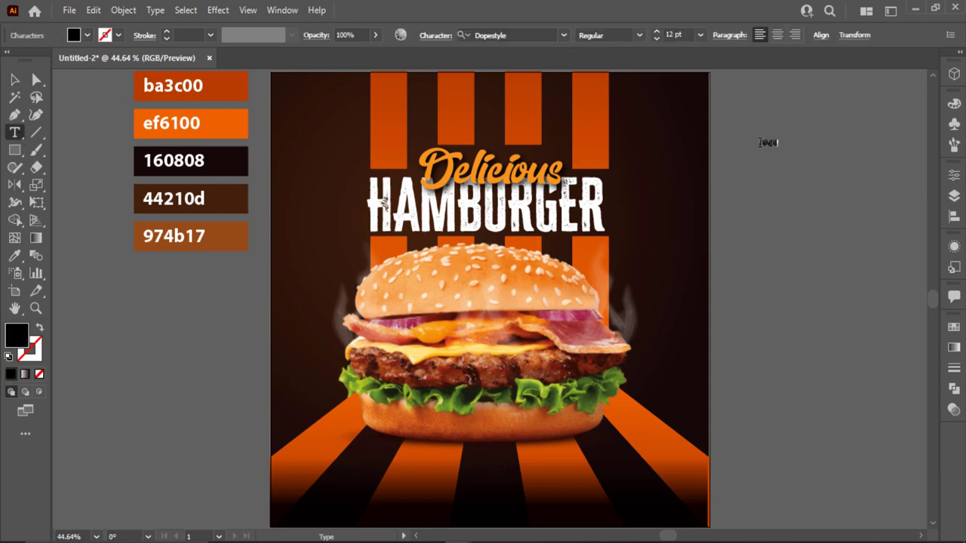
click(15, 80)
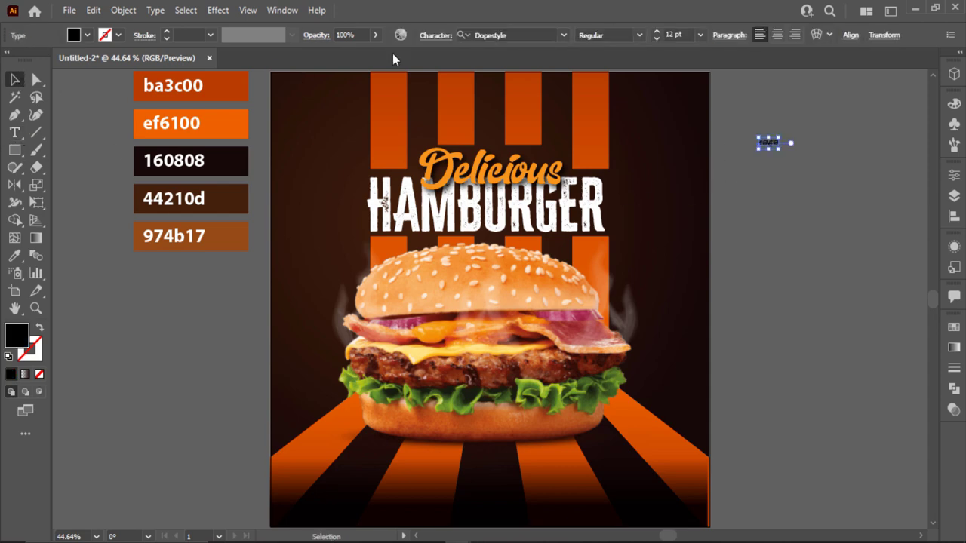
click(520, 36)
text(mo)
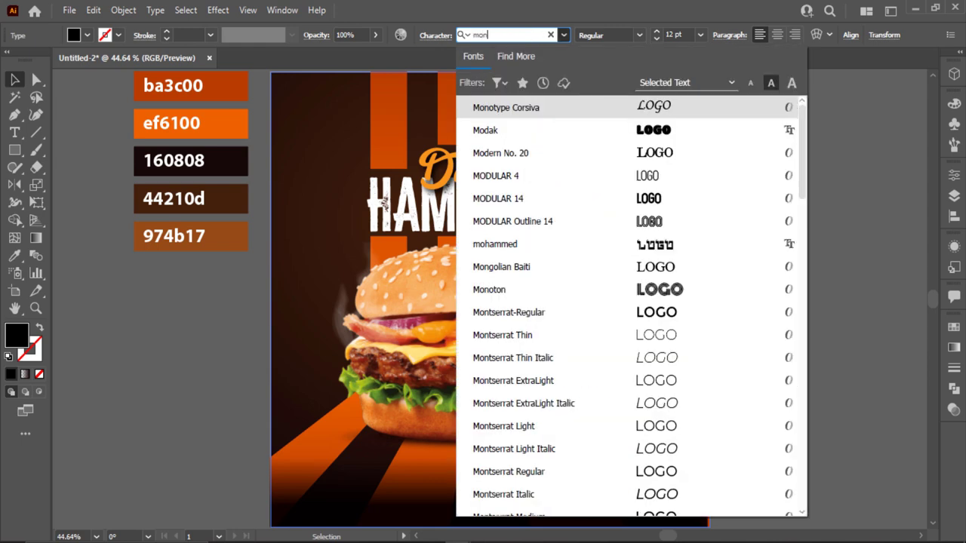
text(n)
scroll(581, 351, down, 1)
click(571, 494)
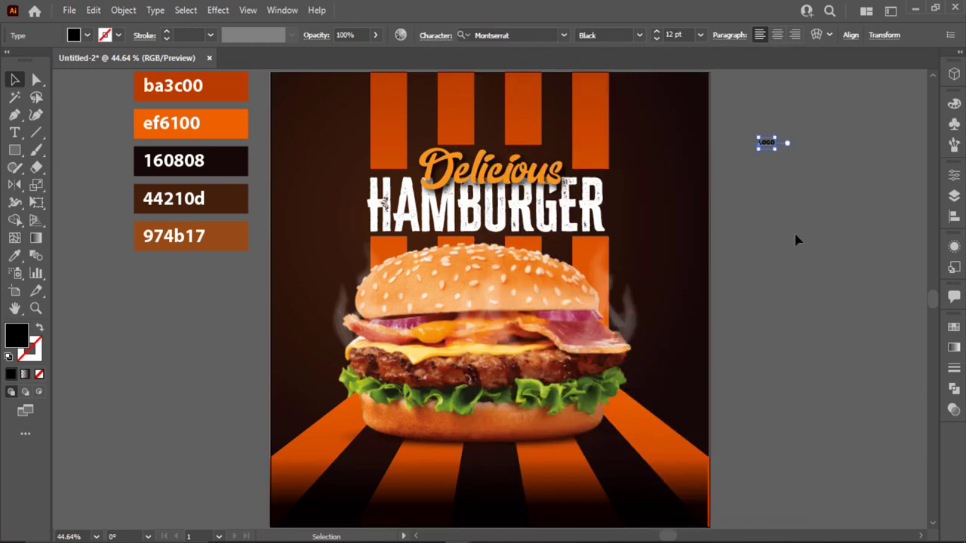
key(Escape)
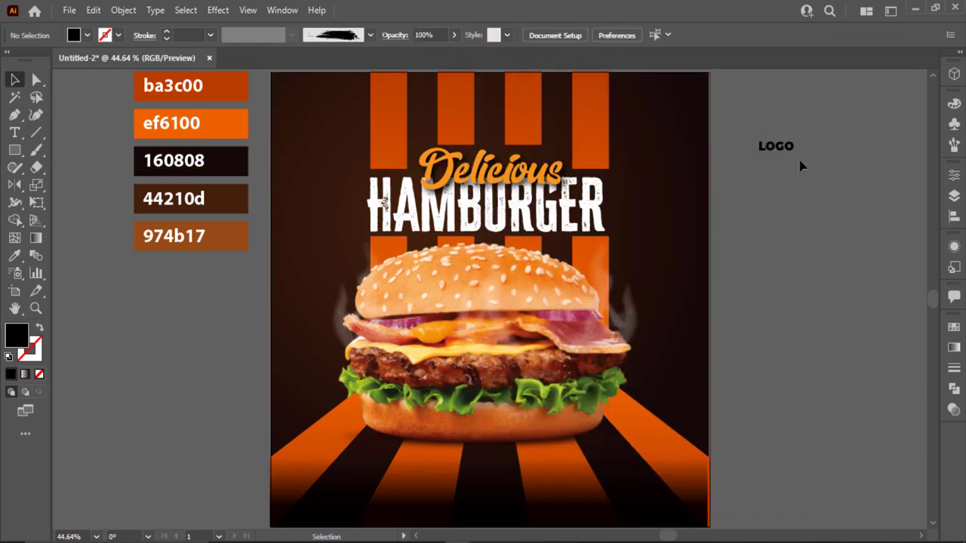
Step: Move LOGO to the poster's top-left corner and make it white
mouse_move(777, 145)
mouse_down()
mouse_move(381, 159)
mouse_move(336, 97)
mouse_up()
click(87, 35)
click(38, 65)
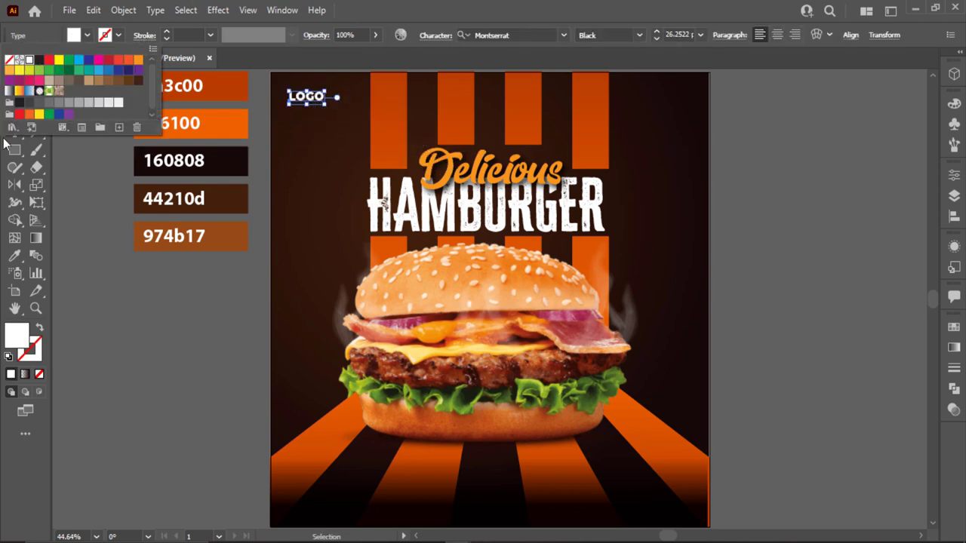
scroll(298, 113, up, 1)
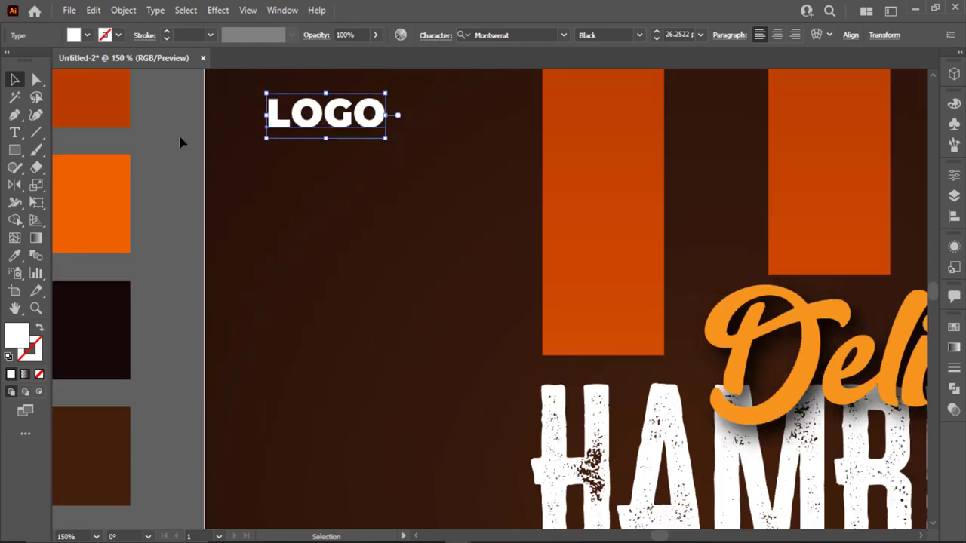
click(334, 194)
drag(340, 151, 343, 155)
Step: Duplicate LOGO below itself, retype the copy as HERE, and size it to match
scroll(343, 154, up, 2)
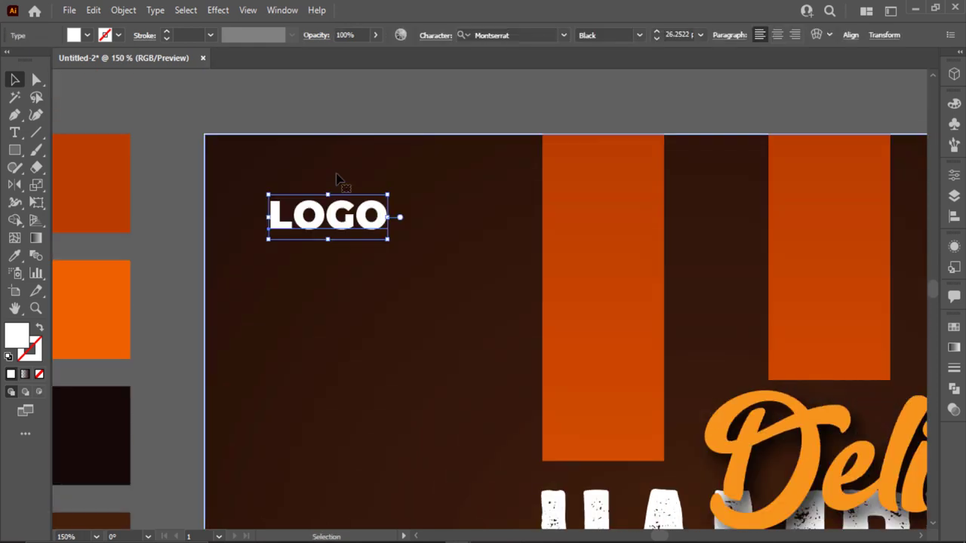
drag(345, 227, 345, 264)
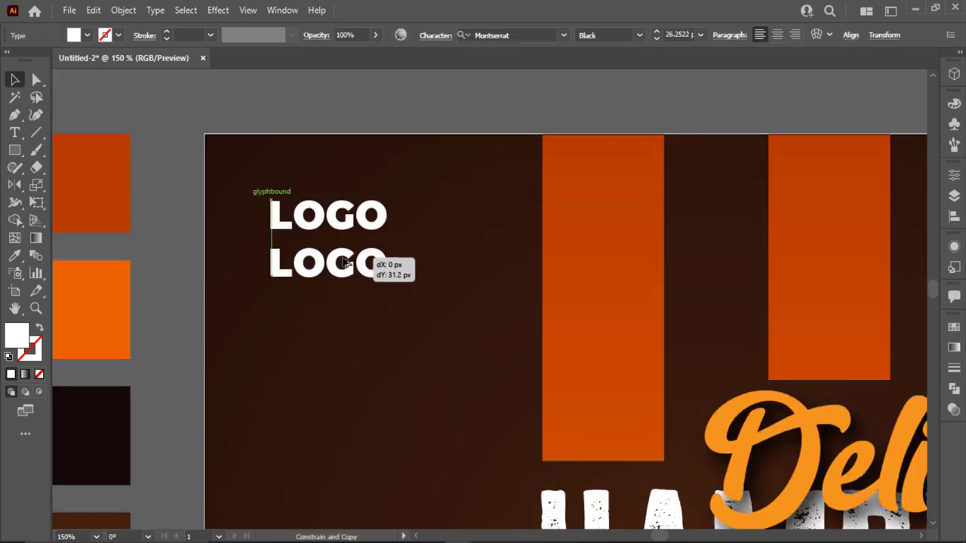
double_click(334, 266)
text(H)
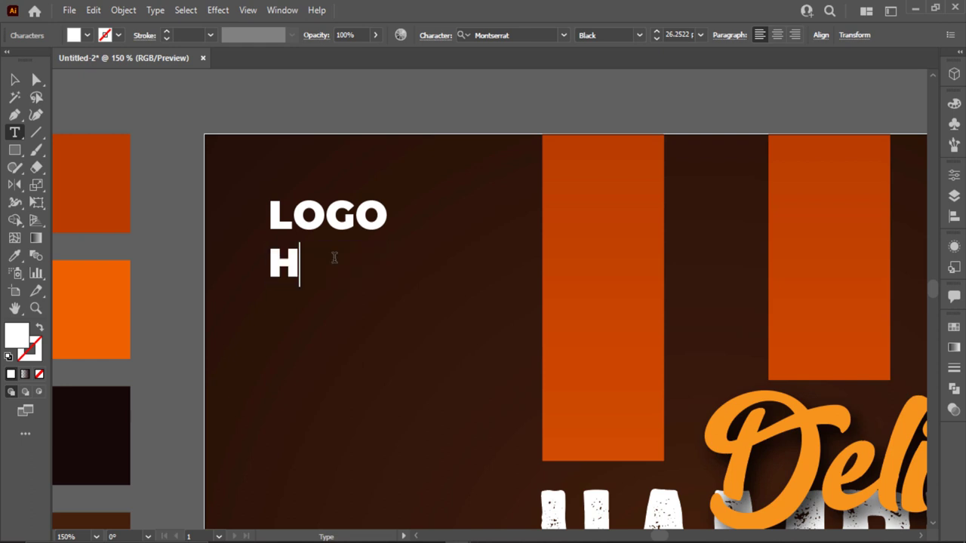
text(ERE)
click(12, 79)
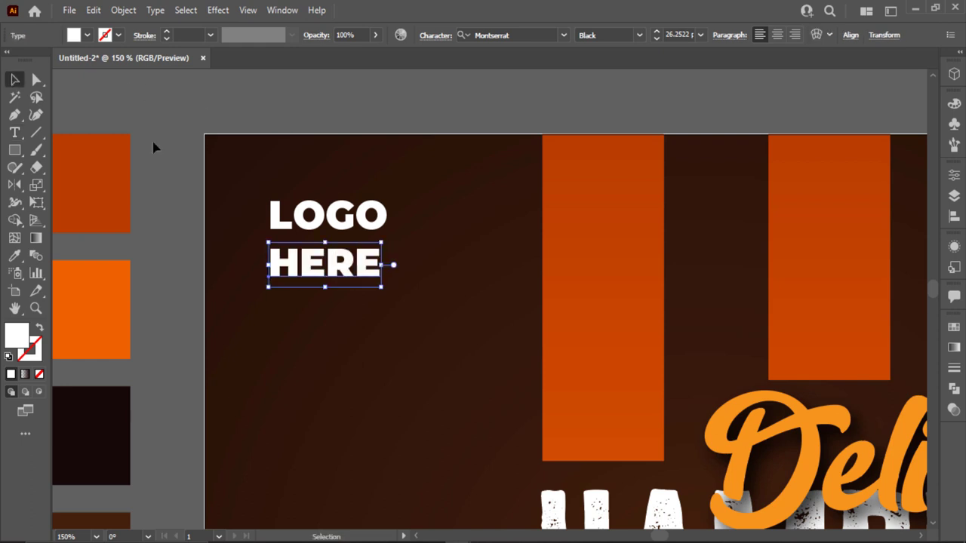
mouse_move(377, 279)
mouse_down()
mouse_move(376, 268)
mouse_move(384, 278)
mouse_up()
click(256, 132)
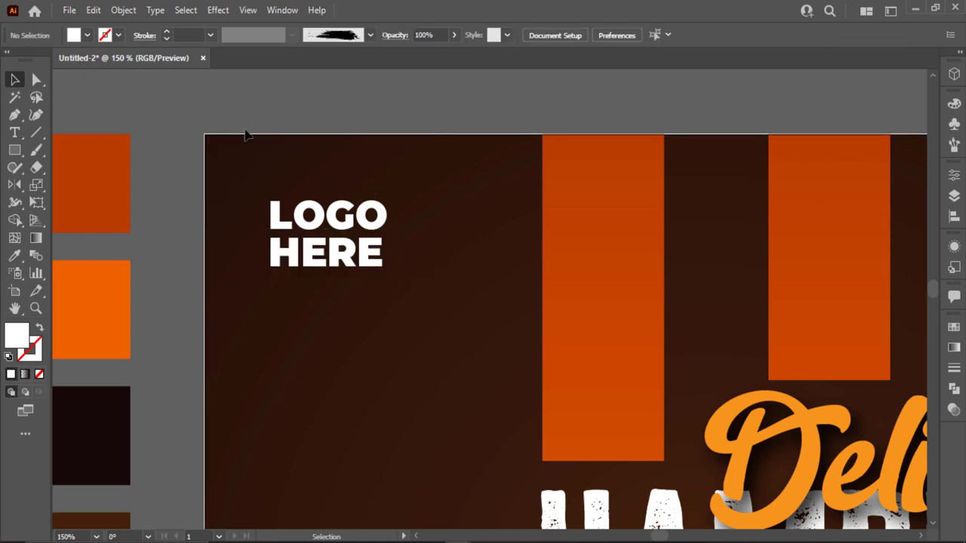
Step: Shrink the two-line LOGO HERE and tuck it into the top-left corner
key(ctrl+0)
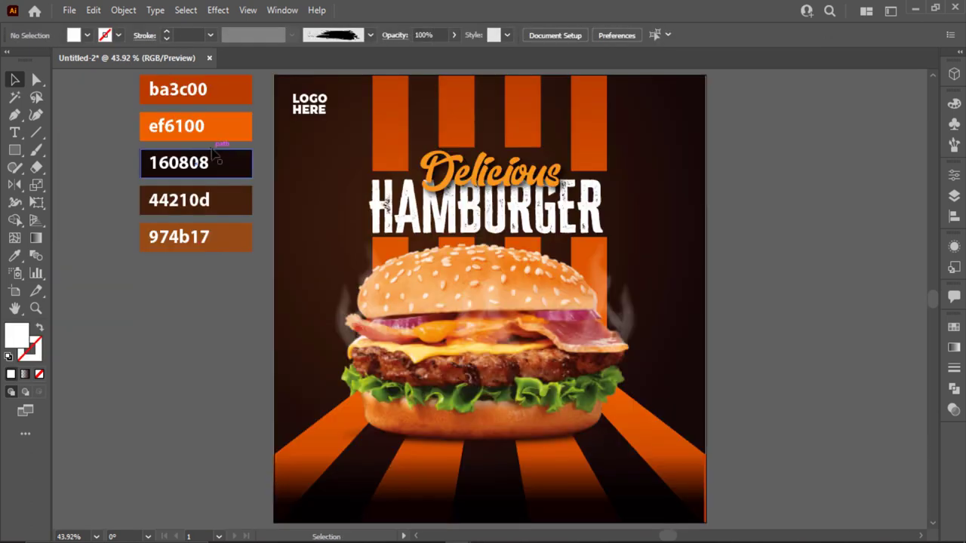
click(308, 136)
drag(326, 115, 323, 113)
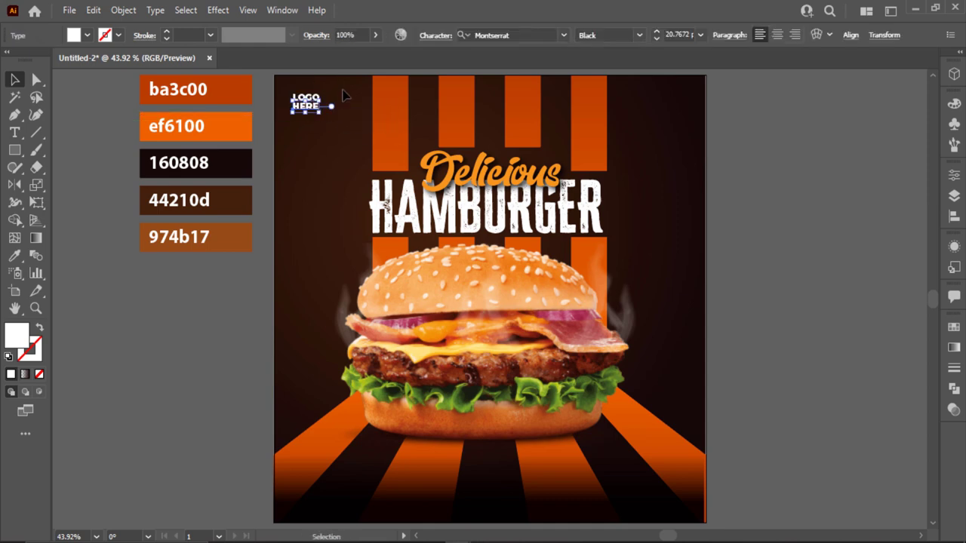
click(303, 136)
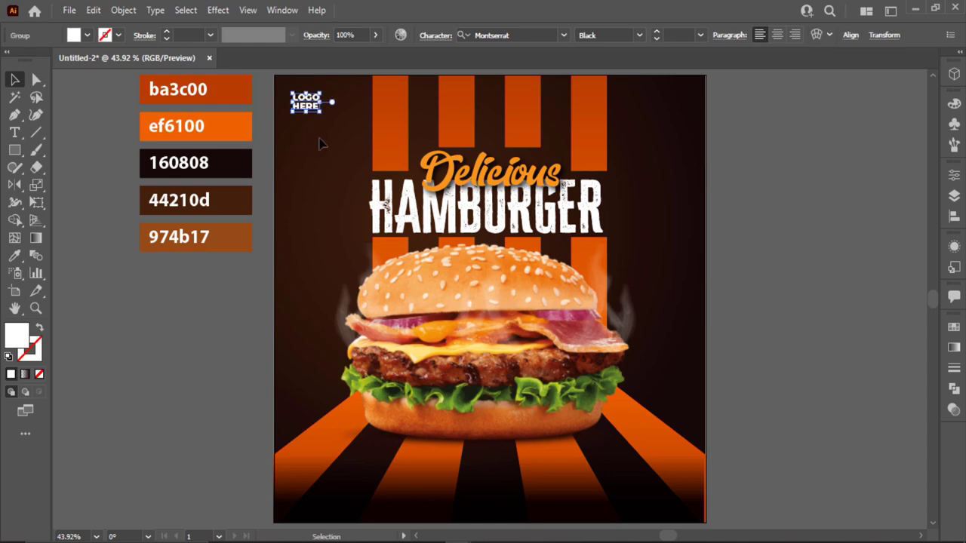
drag(308, 107, 309, 103)
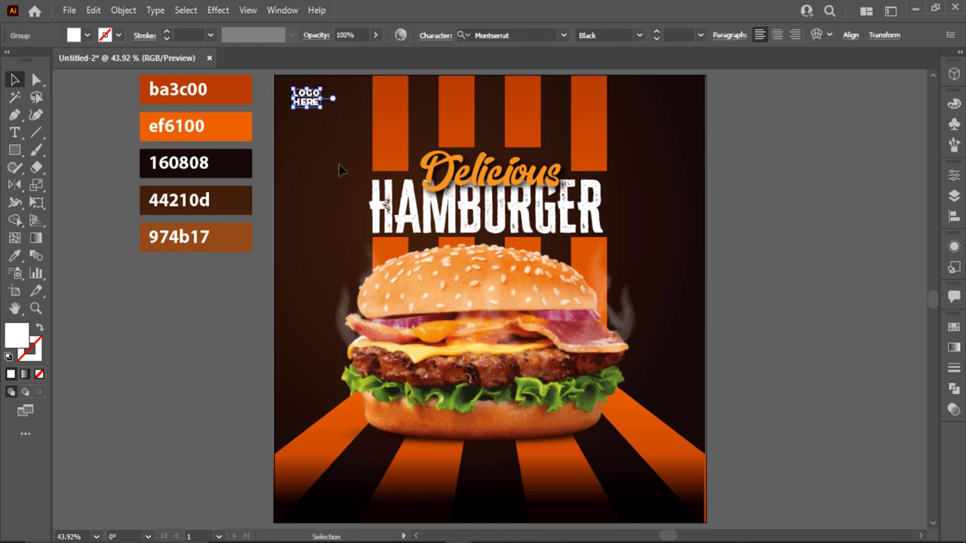
click(320, 167)
Step: Draw a white rounded pill button near the poster's bottom-left
key(m)
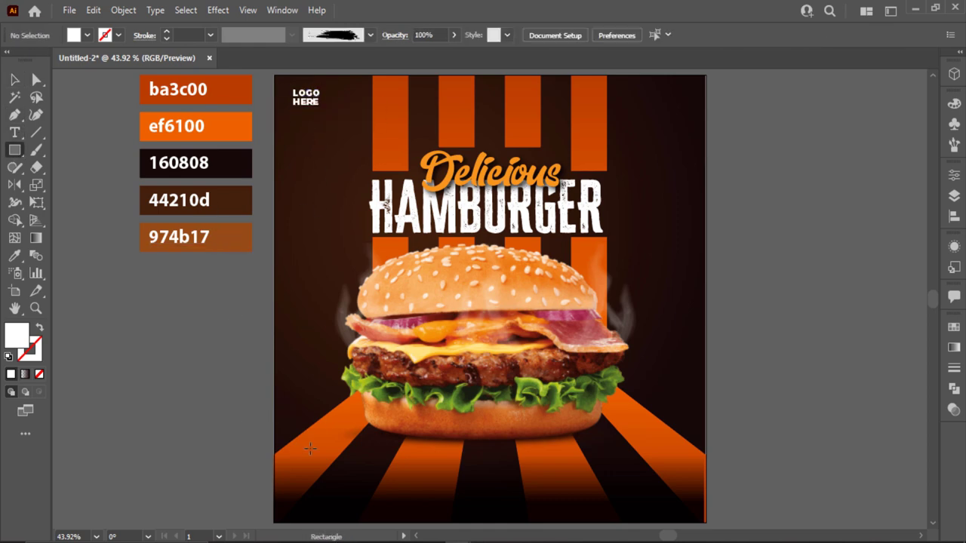
mouse_move(294, 462)
mouse_down()
mouse_move(371, 482)
mouse_move(331, 469)
mouse_move(332, 480)
mouse_up()
key(v)
key(a)
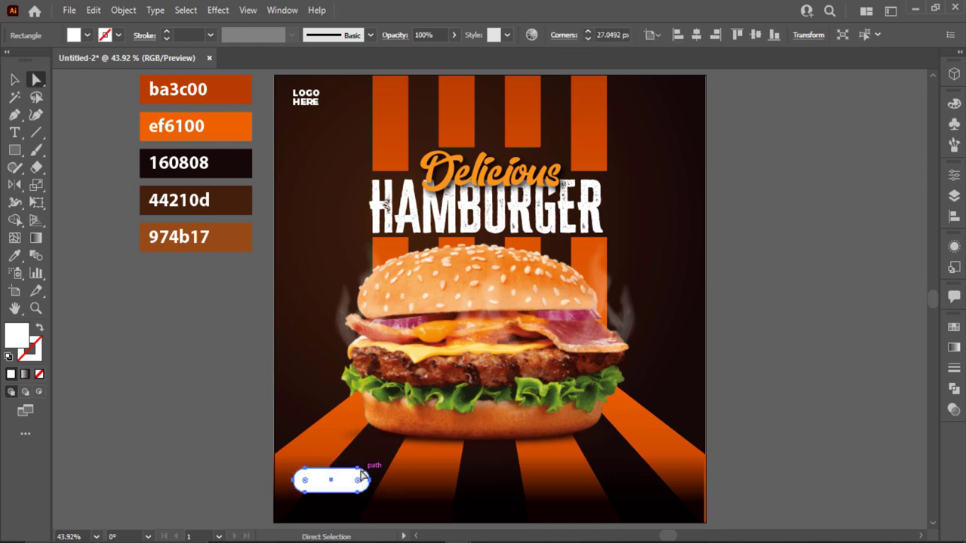
key(v)
click(173, 446)
click(344, 489)
click(216, 476)
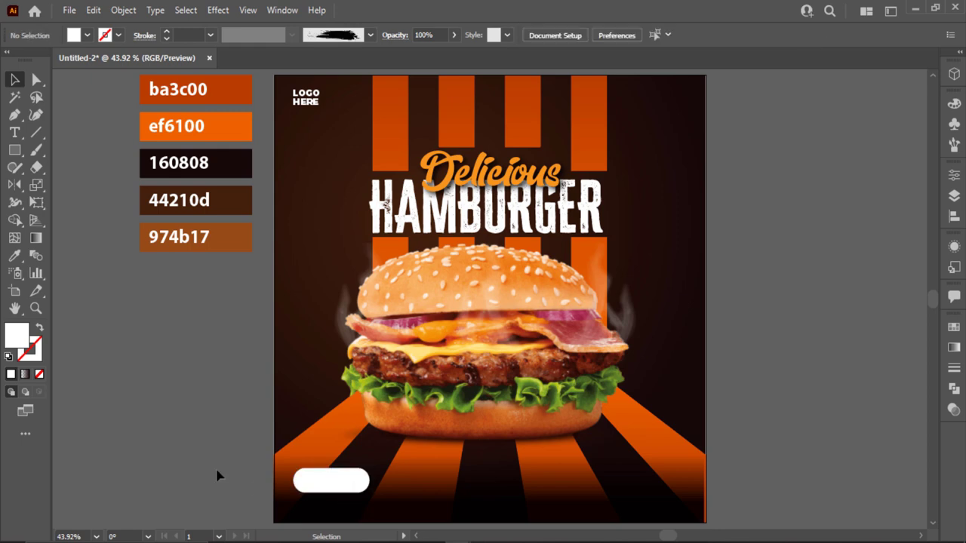
drag(336, 480, 334, 492)
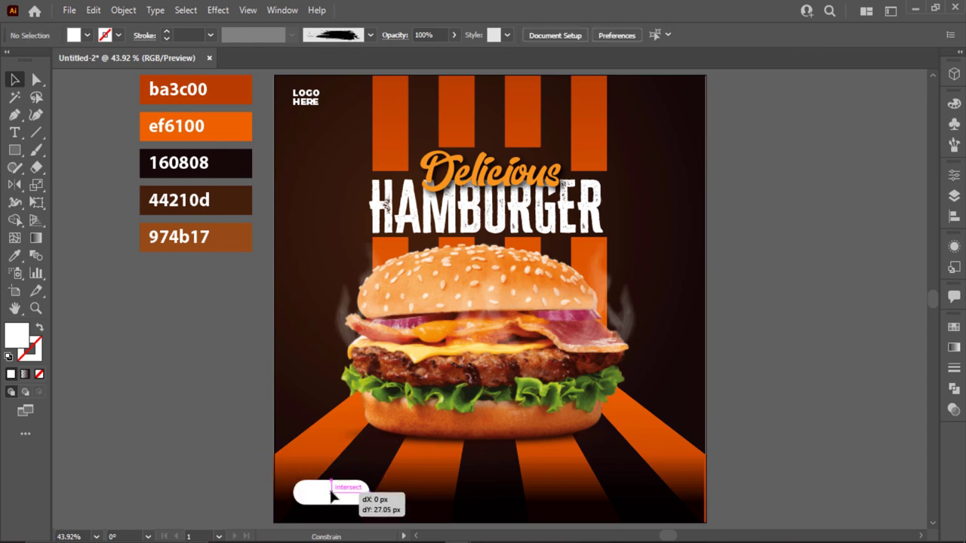
Step: Write ORDER NOW text and give it the dark 160808 colour
click(92, 259)
key(t)
text(ORDER NOW)
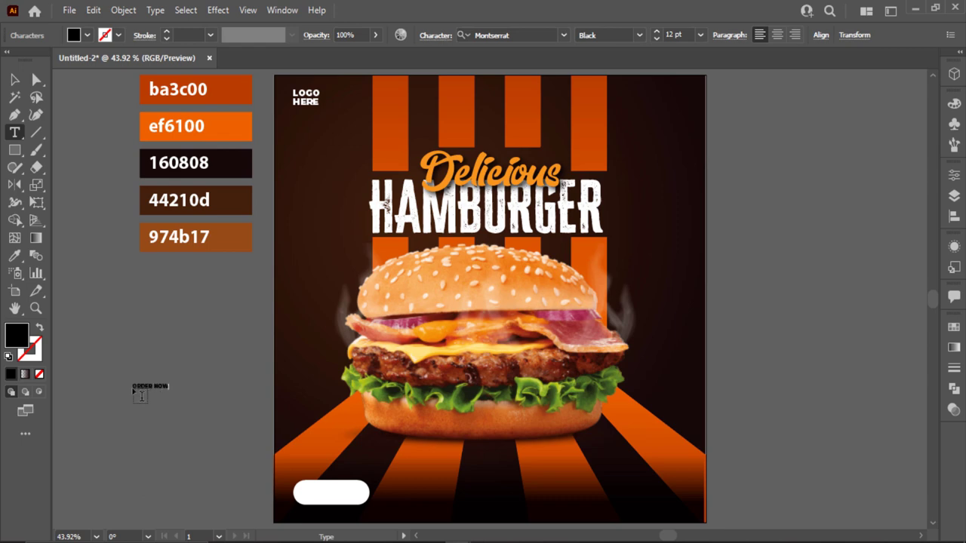
click(14, 79)
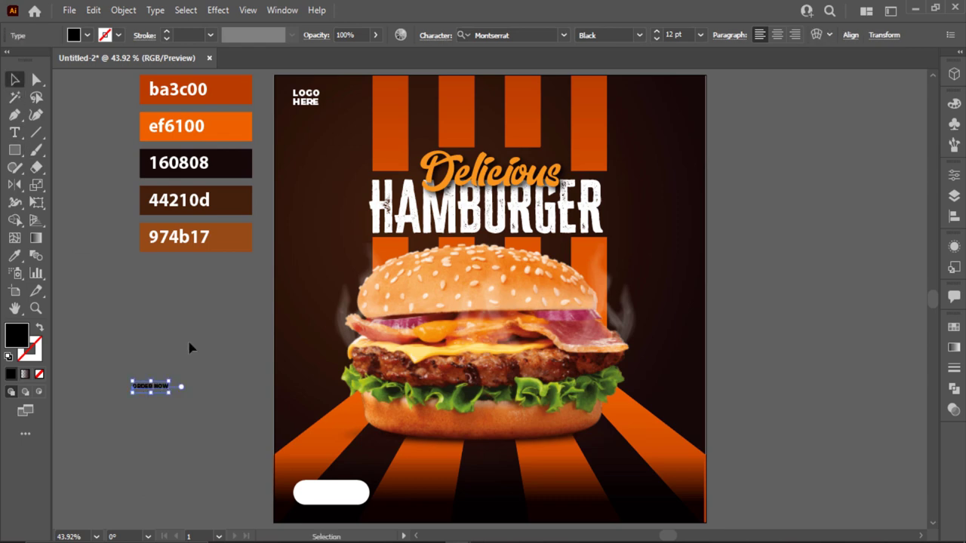
key(i)
click(234, 168)
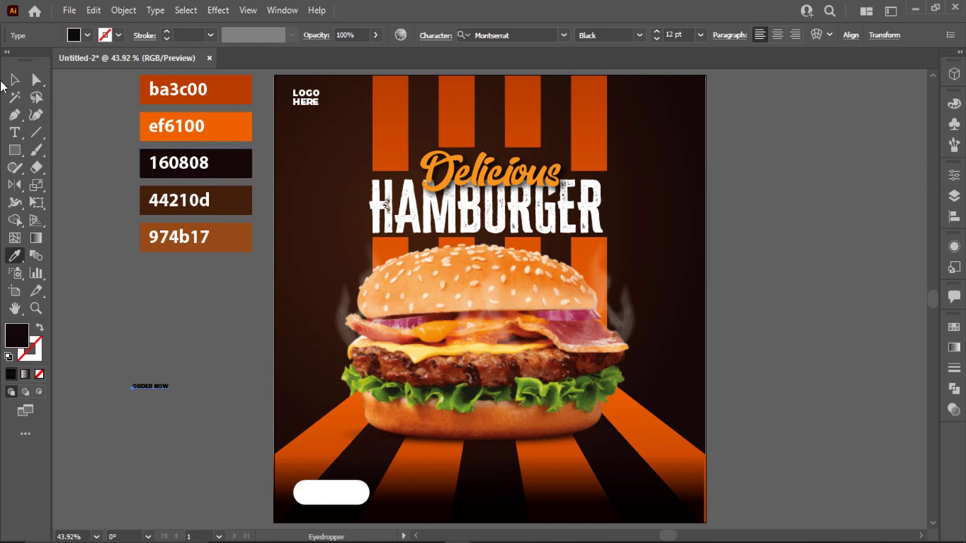
Step: Place ORDER NOW on the pill button and copy it to the bottom right
click(12, 79)
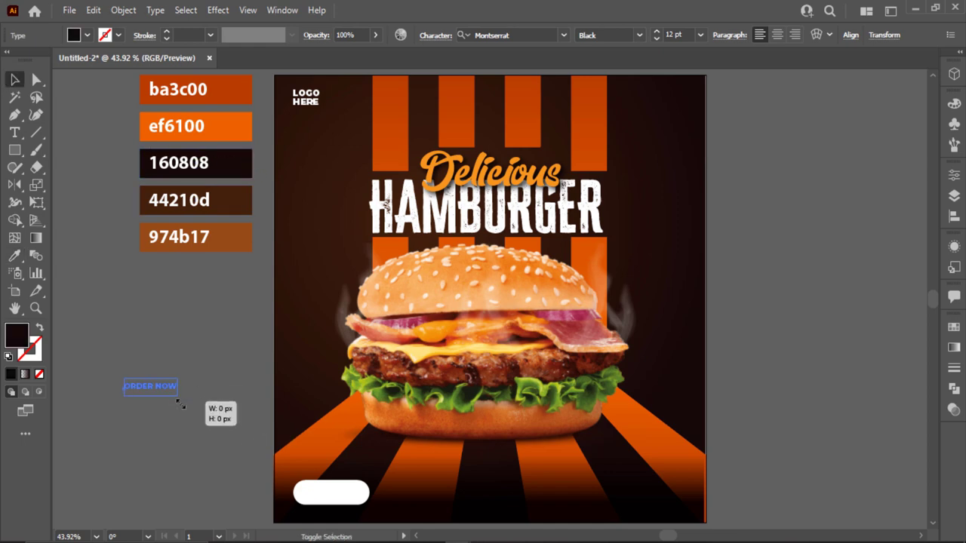
drag(154, 387, 348, 503)
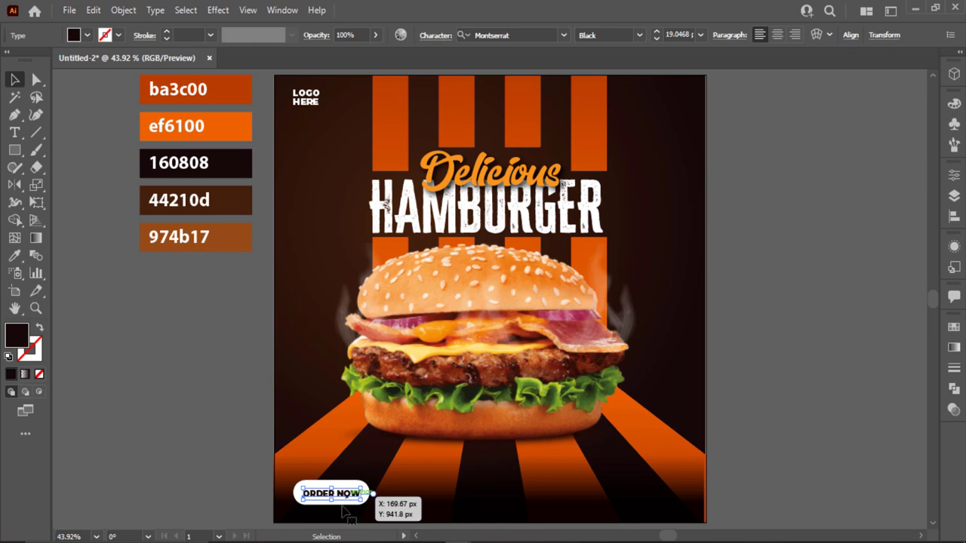
click(456, 512)
drag(329, 493, 645, 496)
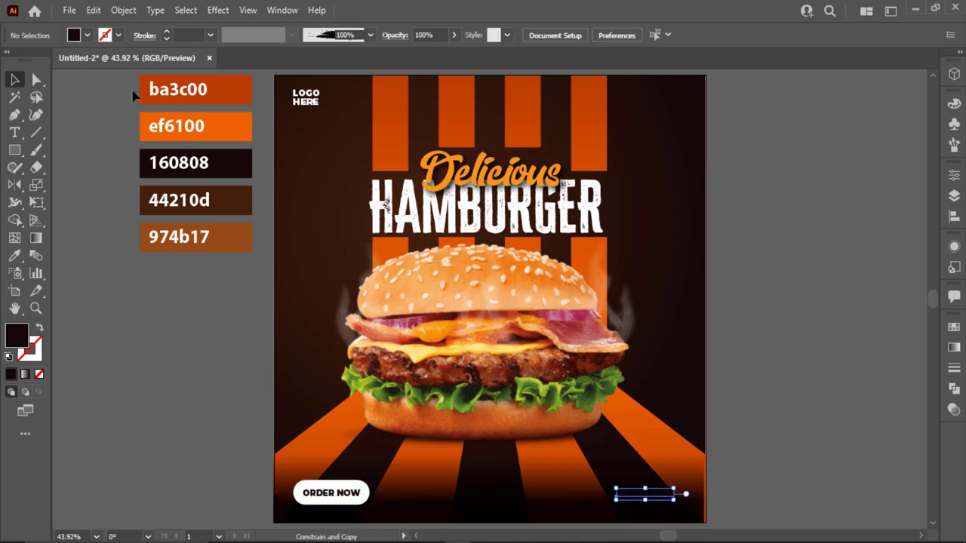
Step: Turn the bottom-right copy white, retype it as Contact, and raise it slightly
click(87, 35)
click(30, 68)
double_click(653, 494)
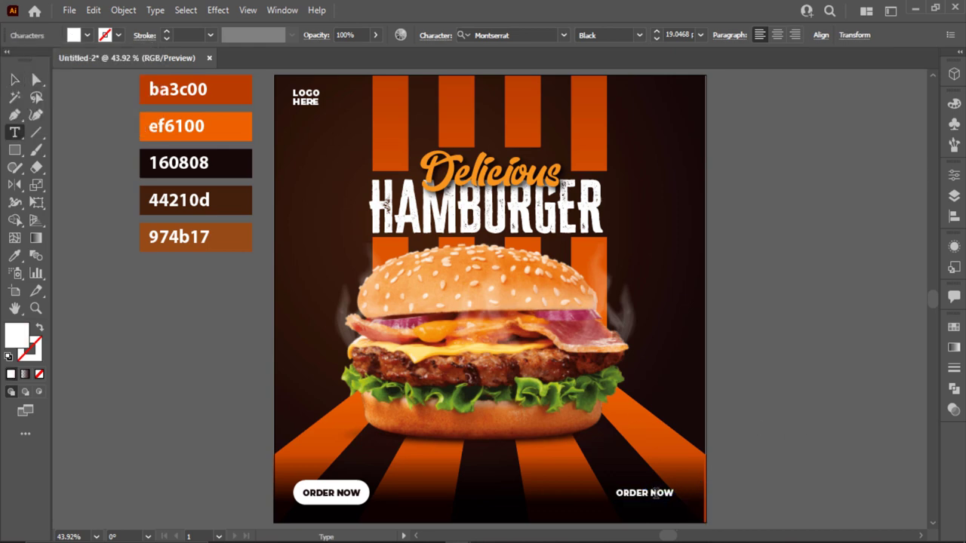
key(ctrl+a)
text(q)
click(15, 83)
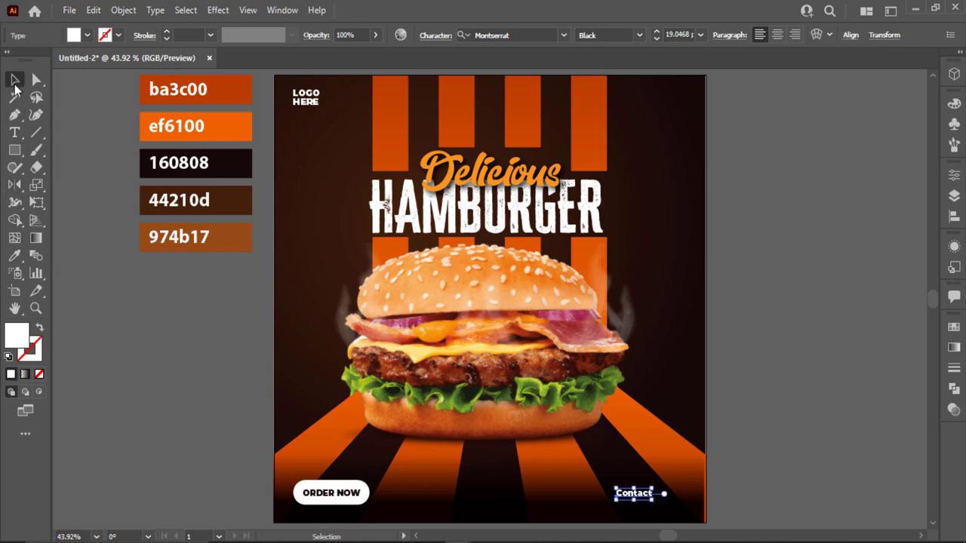
click(742, 206)
scroll(621, 478, up, 3)
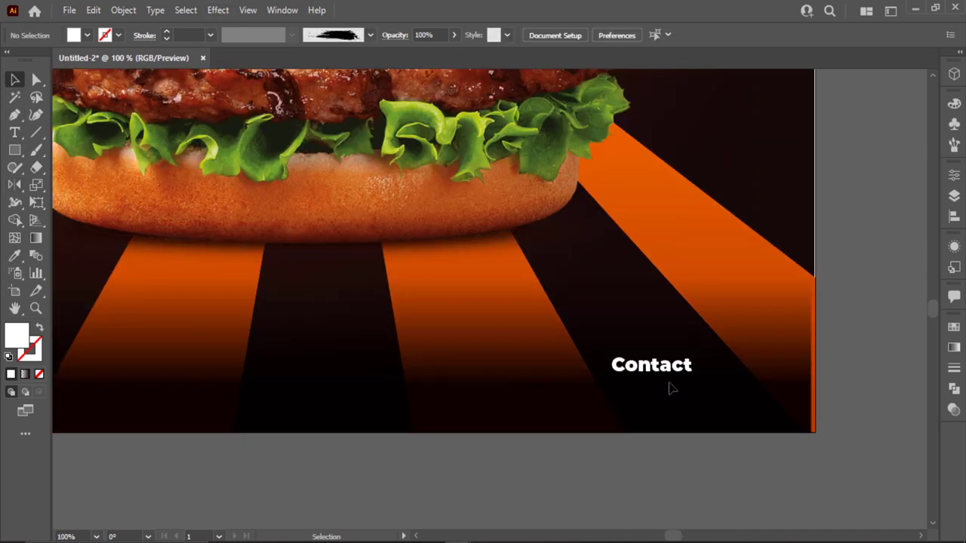
mouse_move(681, 441)
mouse_down()
mouse_move(686, 390)
mouse_move(672, 411)
mouse_up()
Step: Add a phone number line below the Contact heading
key(t)
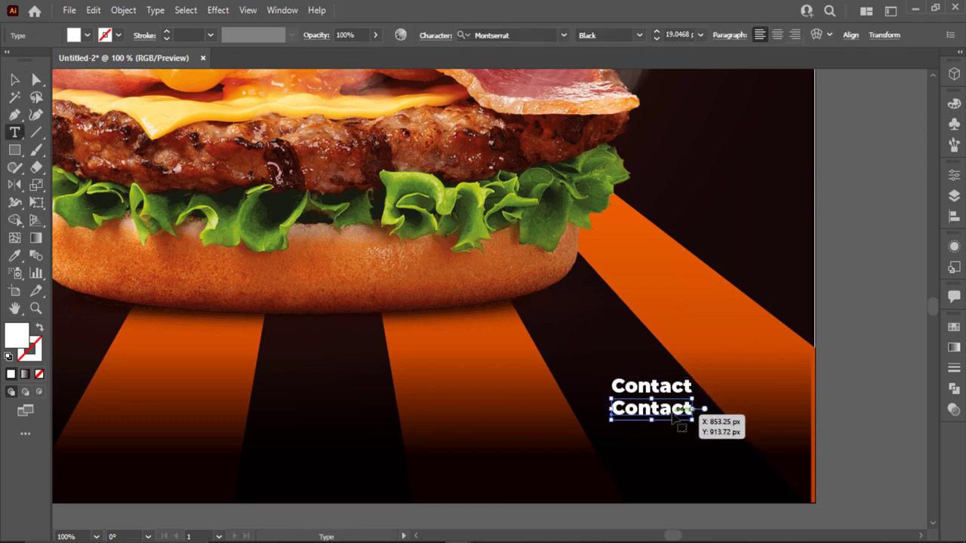
double_click(671, 408)
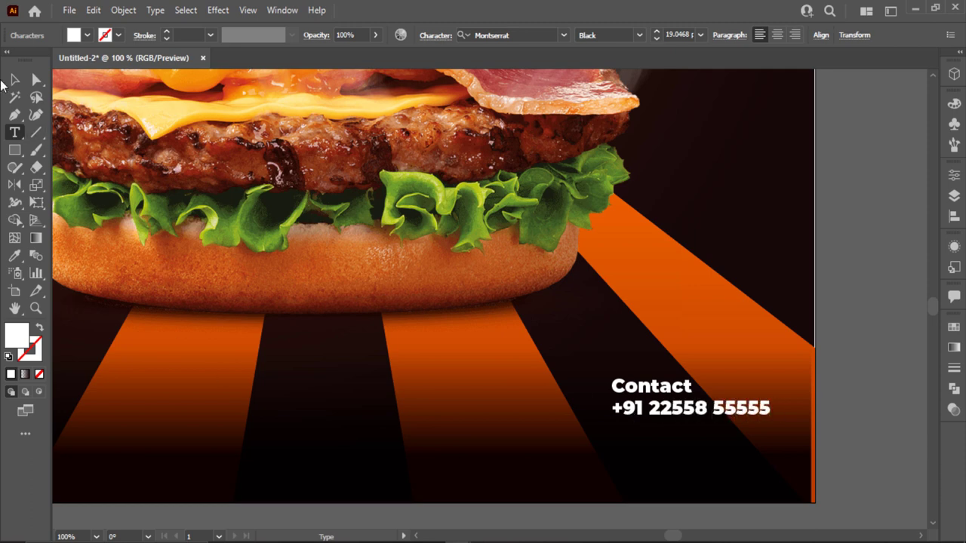
click(13, 79)
drag(685, 393, 742, 396)
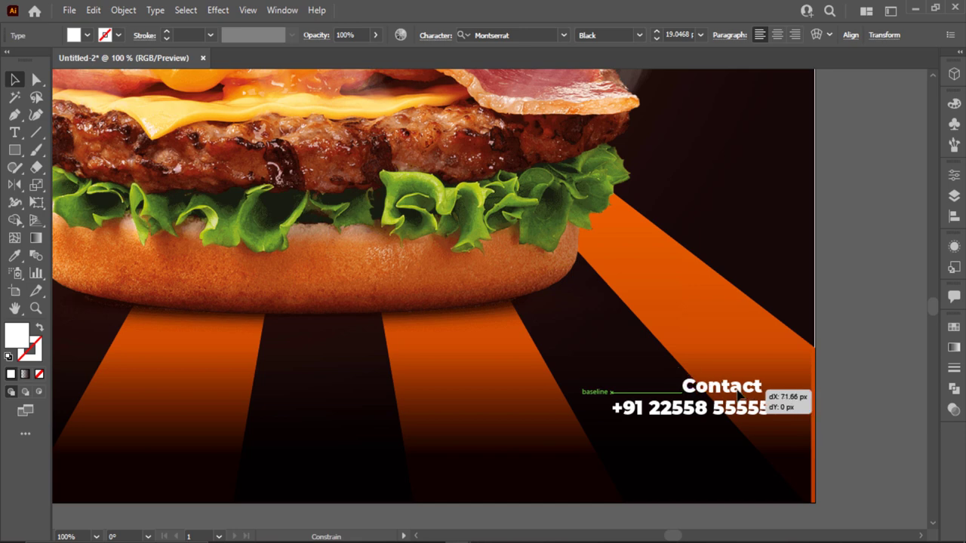
Step: Set Contact to Regular weight and right-align both contact lines
click(639, 35)
click(607, 149)
click(633, 264)
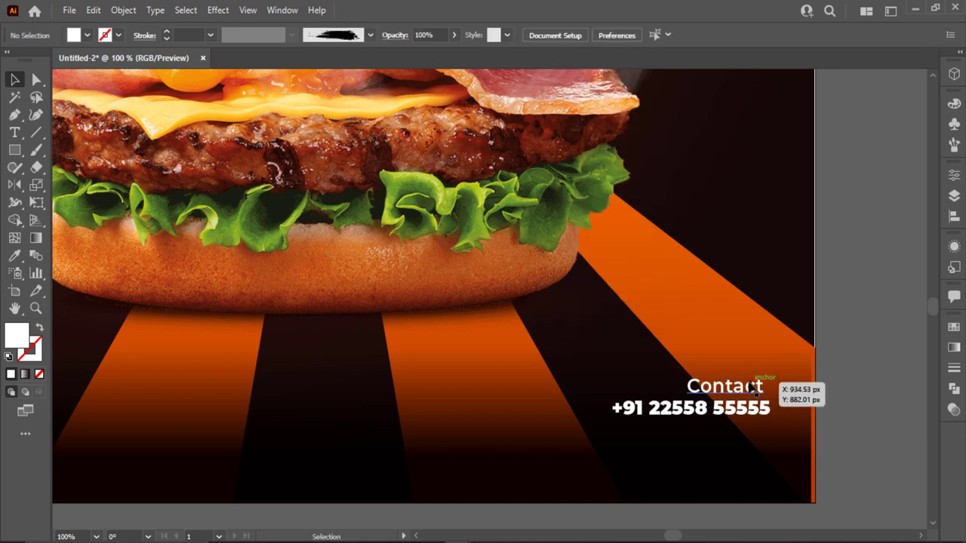
drag(750, 394, 765, 416)
click(795, 35)
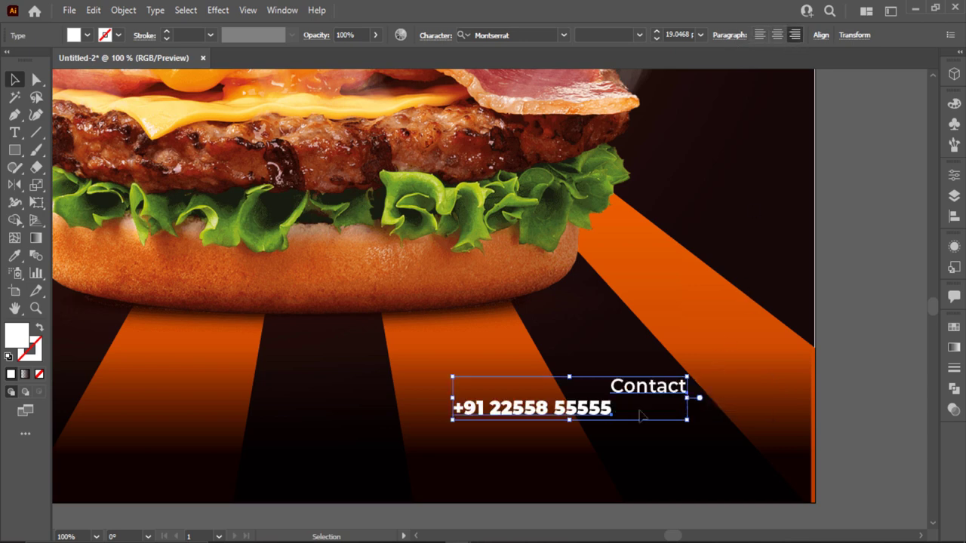
click(638, 444)
mouse_move(596, 414)
mouse_down()
mouse_move(668, 413)
mouse_move(526, 372)
mouse_up()
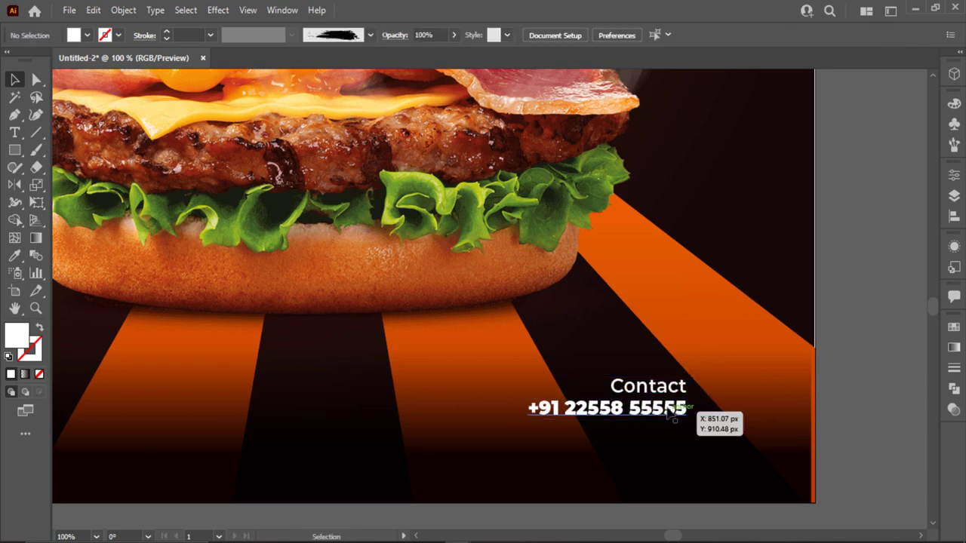
Step: Group Contact with the phone number and move a spare copy to the bottom centre
click(764, 402)
mouse_move(649, 386)
mouse_down()
mouse_move(138, 385)
mouse_move(689, 423)
mouse_move(688, 384)
mouse_move(672, 425)
mouse_up()
key(ctrl+g)
key(ctrl+0)
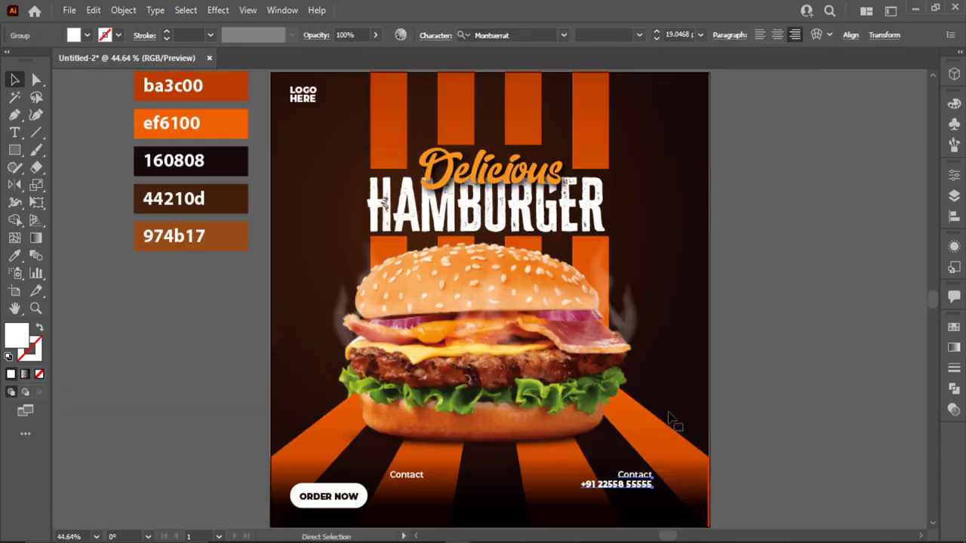
drag(412, 475, 492, 498)
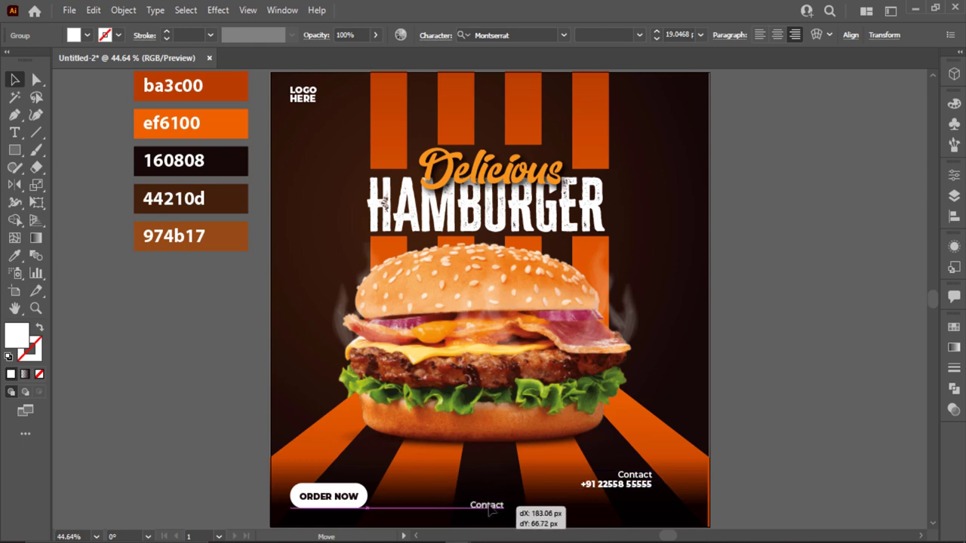
key(t)
text(www.yourweb.com)
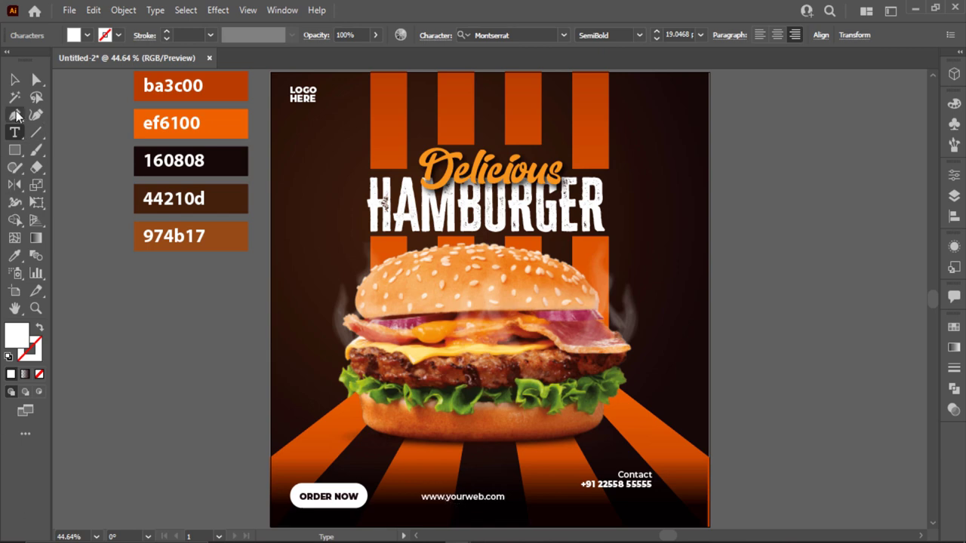
click(14, 80)
click(483, 496)
click(776, 36)
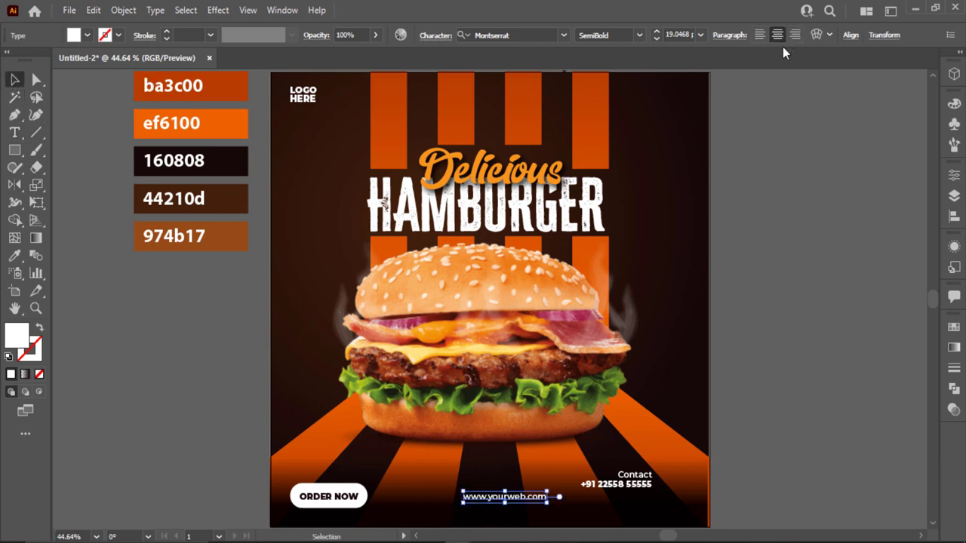
click(850, 35)
click(729, 76)
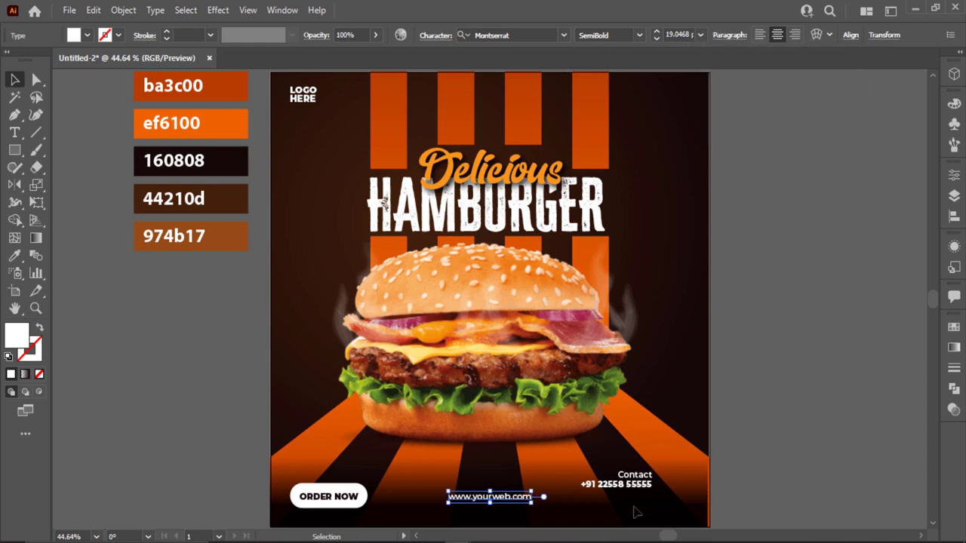
Step: Vertically centre ORDER NOW, the web address and the contact block along the bottom
click(643, 481)
drag(643, 482, 664, 502)
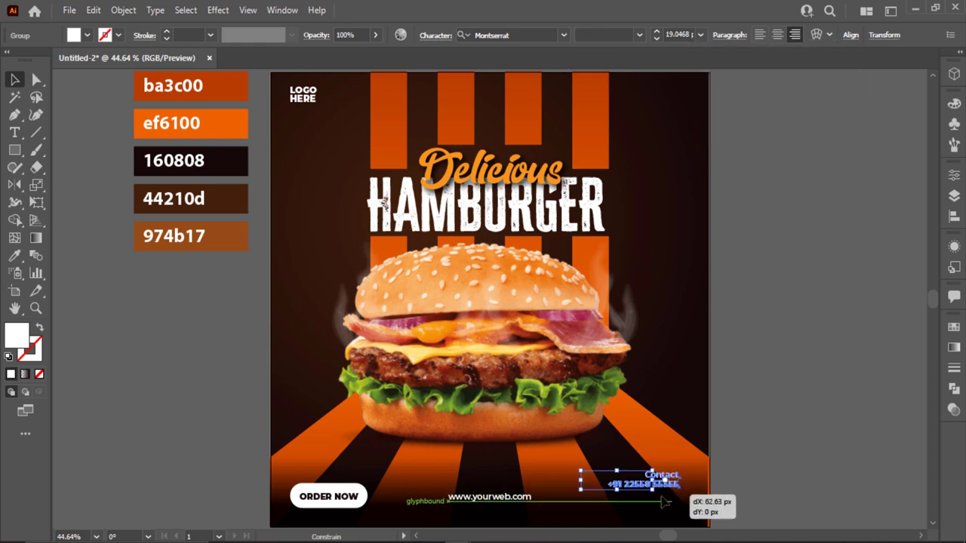
drag(283, 521, 661, 230)
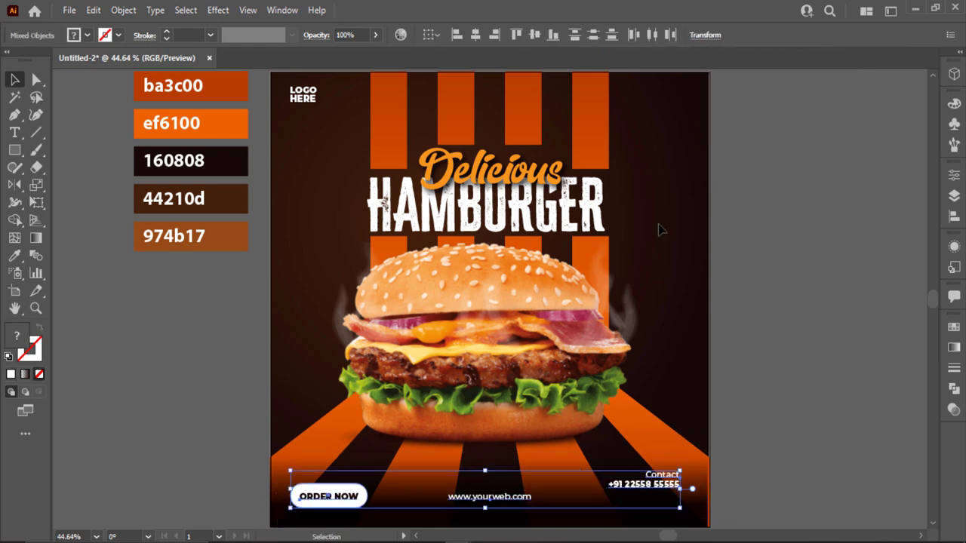
click(534, 35)
drag(675, 496, 675, 501)
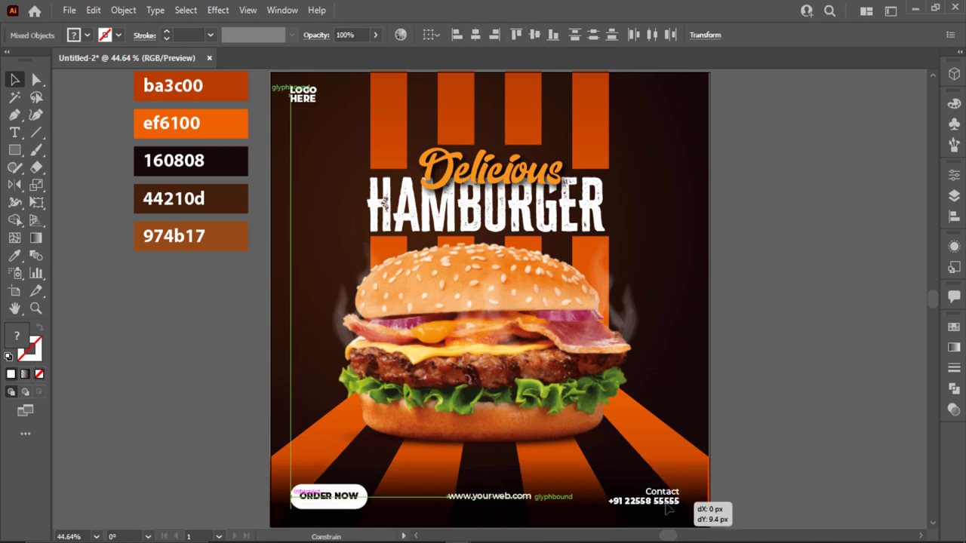
click(762, 413)
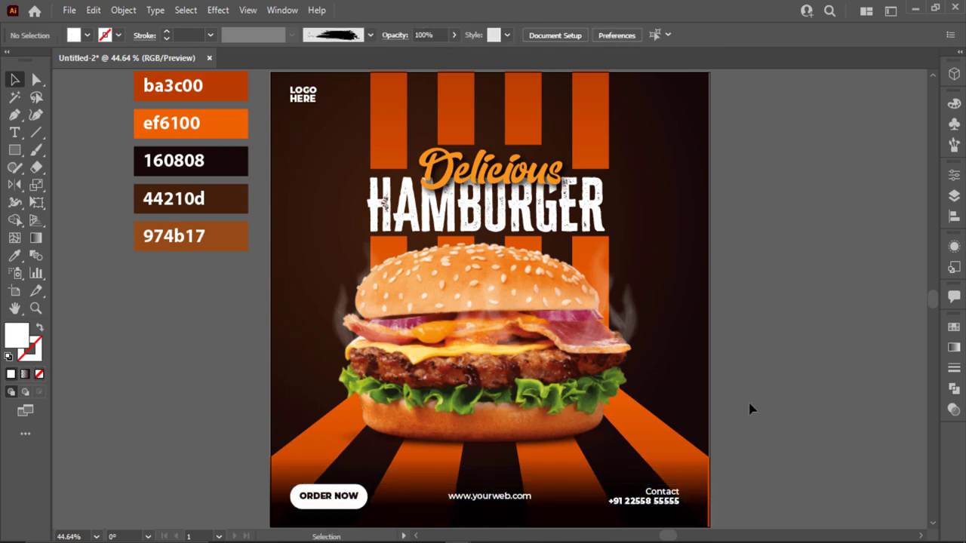
Step: Draw a short horizontal line beside the poster and apply a Grunge brushes vector pack brush
click(14, 132)
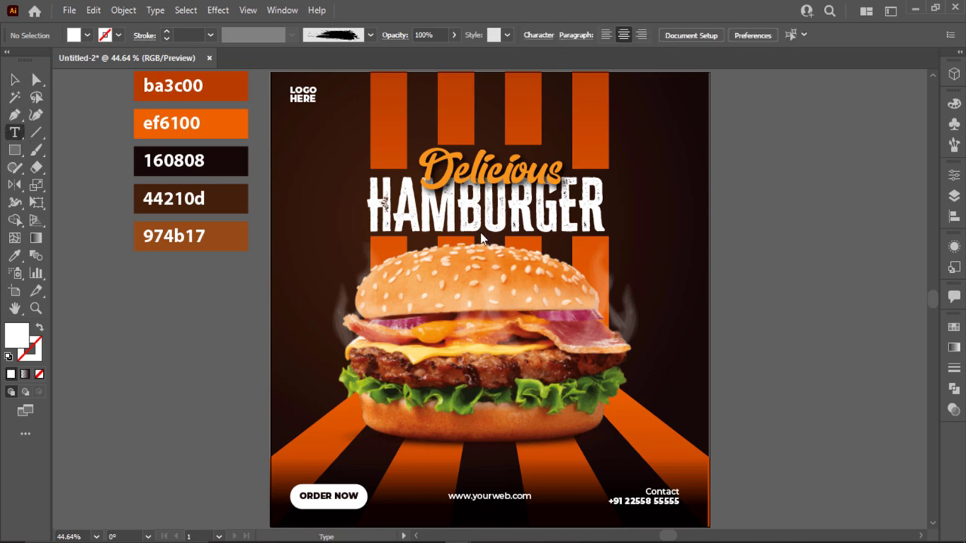
click(37, 133)
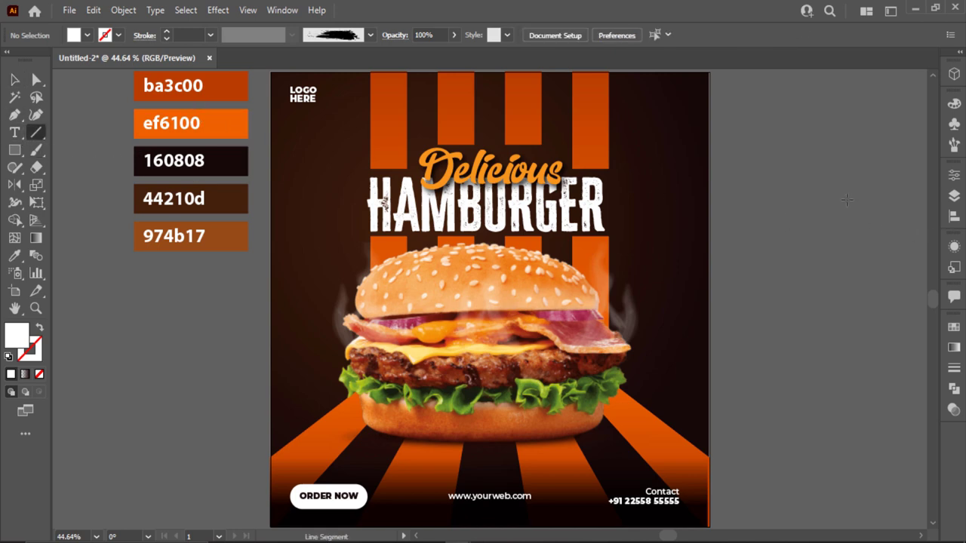
drag(765, 190, 818, 189)
click(954, 147)
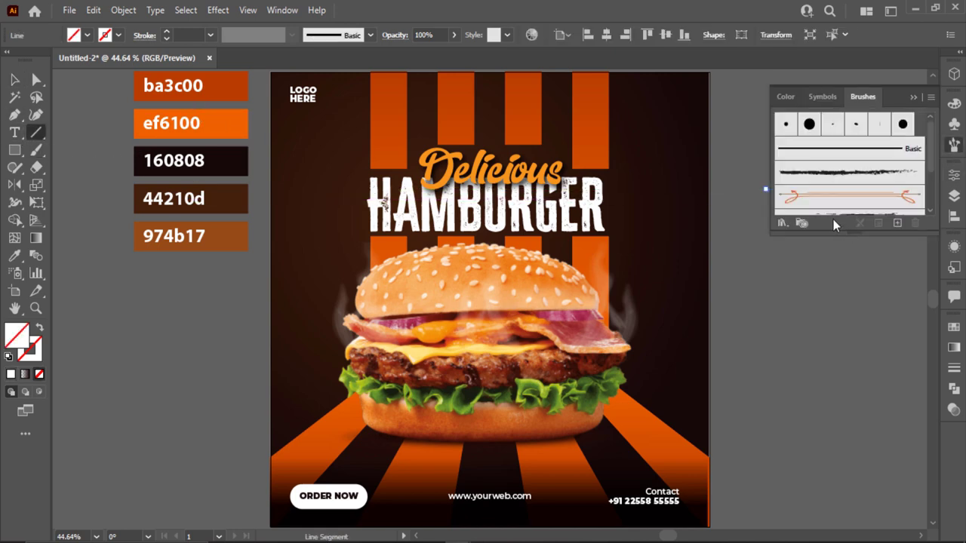
click(785, 225)
mouse_move(822, 358)
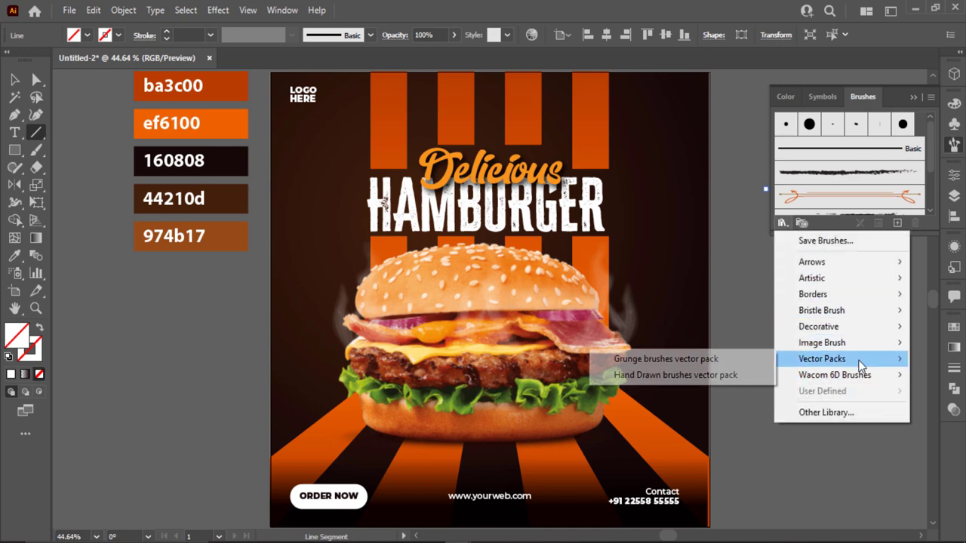
click(717, 362)
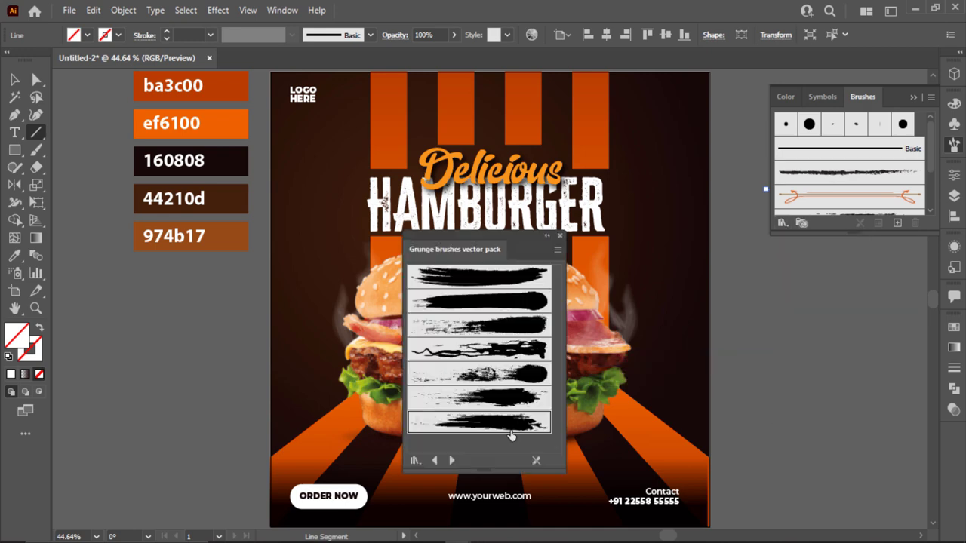
click(517, 428)
click(915, 101)
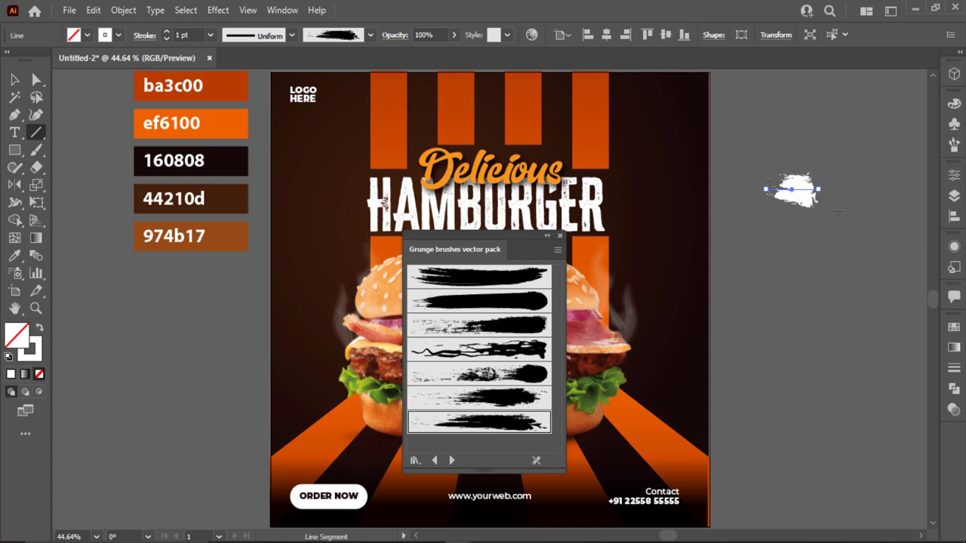
click(559, 237)
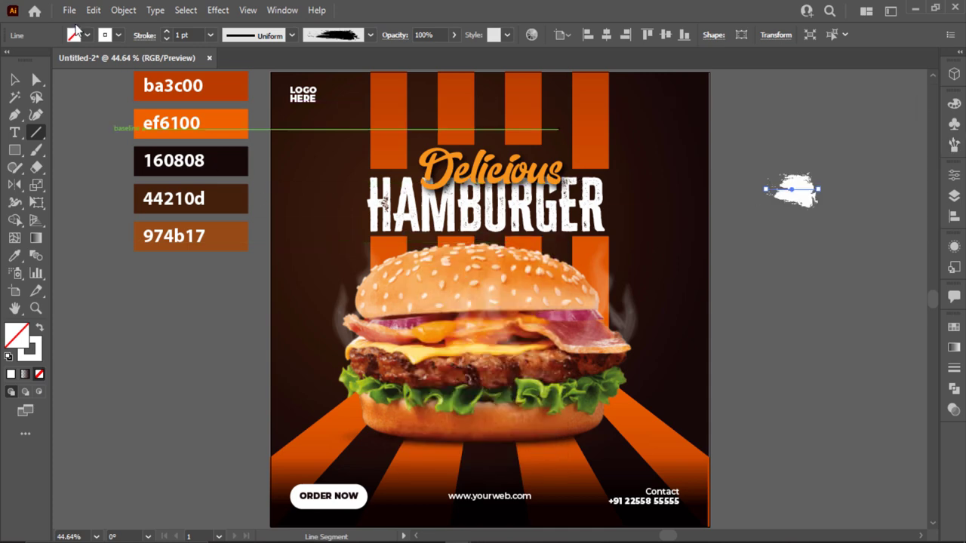
click(18, 79)
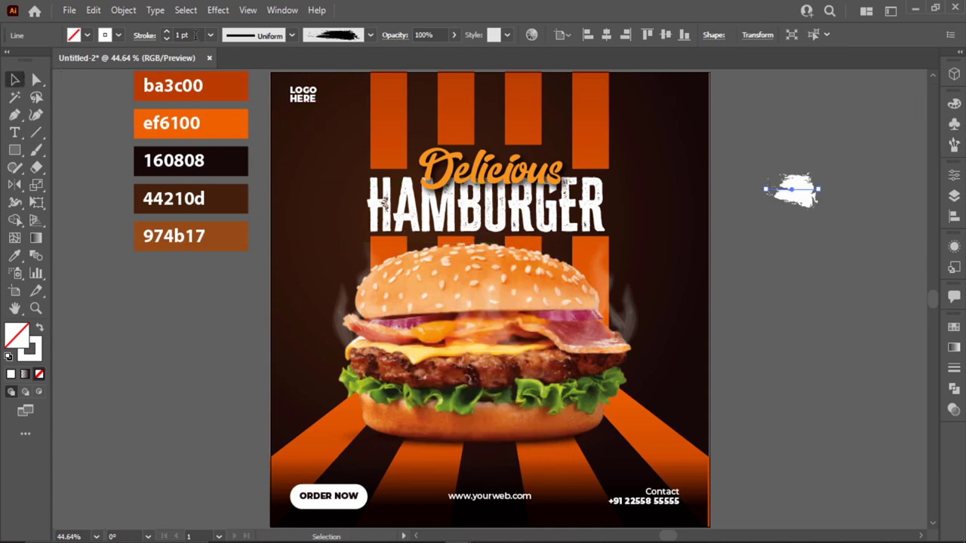
Step: Expand the appearance of the grunge brush stroke into shapes
scroll(195, 35, down, 1)
click(804, 224)
click(800, 194)
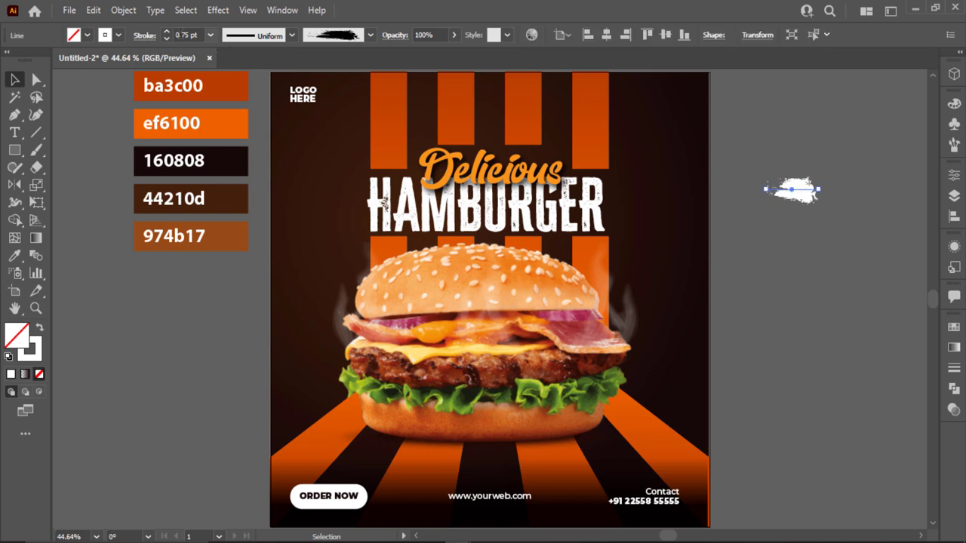
click(123, 10)
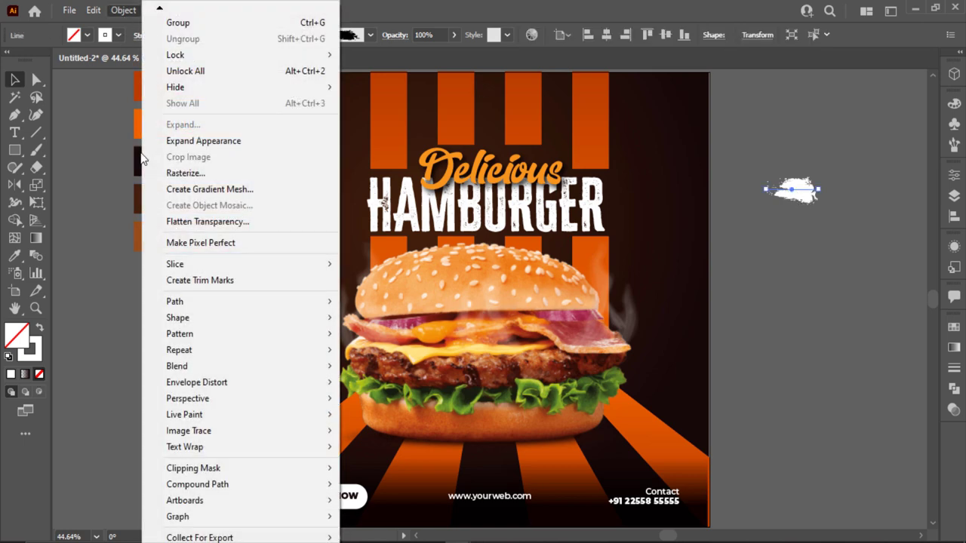
click(230, 141)
click(804, 230)
right_click(792, 193)
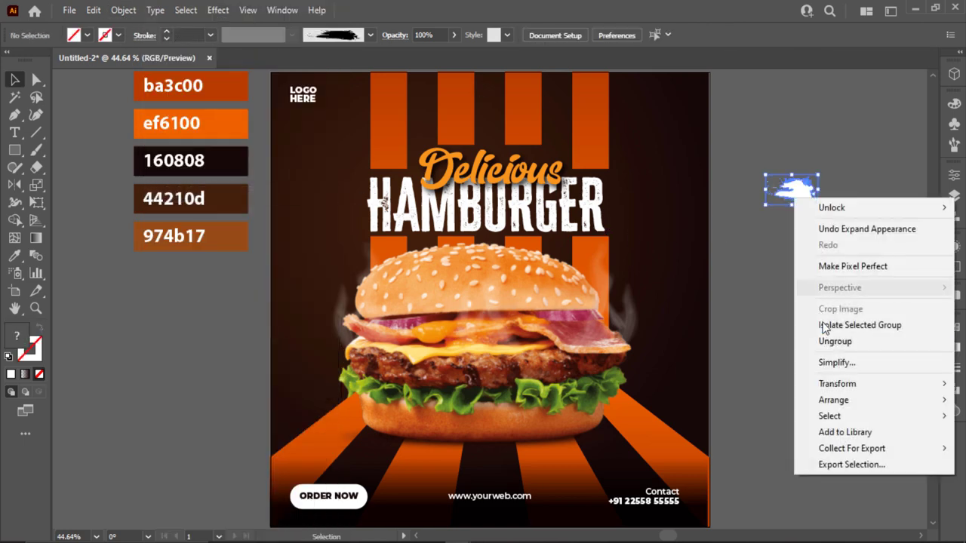
click(836, 324)
double_click(830, 229)
Step: Ungroup the expanded white stroke and move it lower on the pasteboard
click(797, 194)
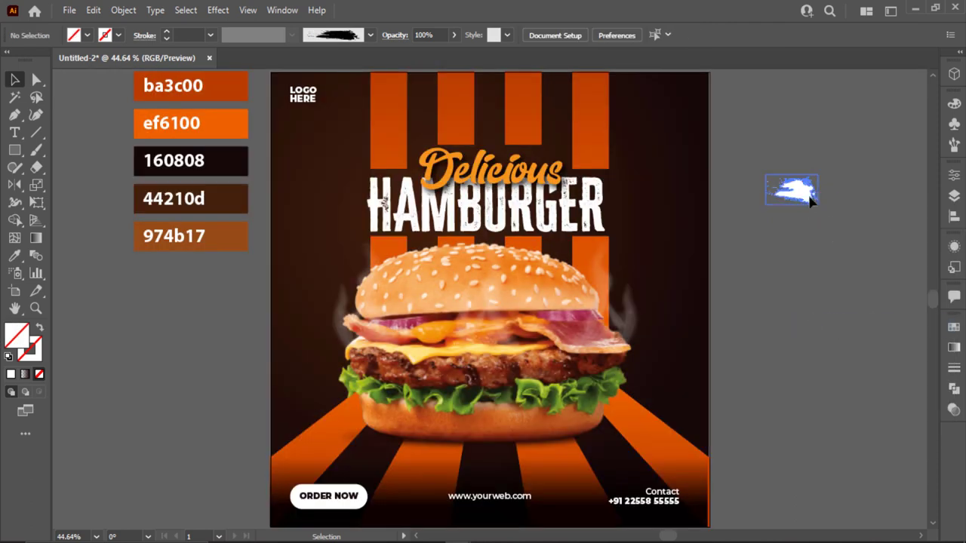
right_click(803, 195)
click(841, 340)
drag(792, 192, 798, 268)
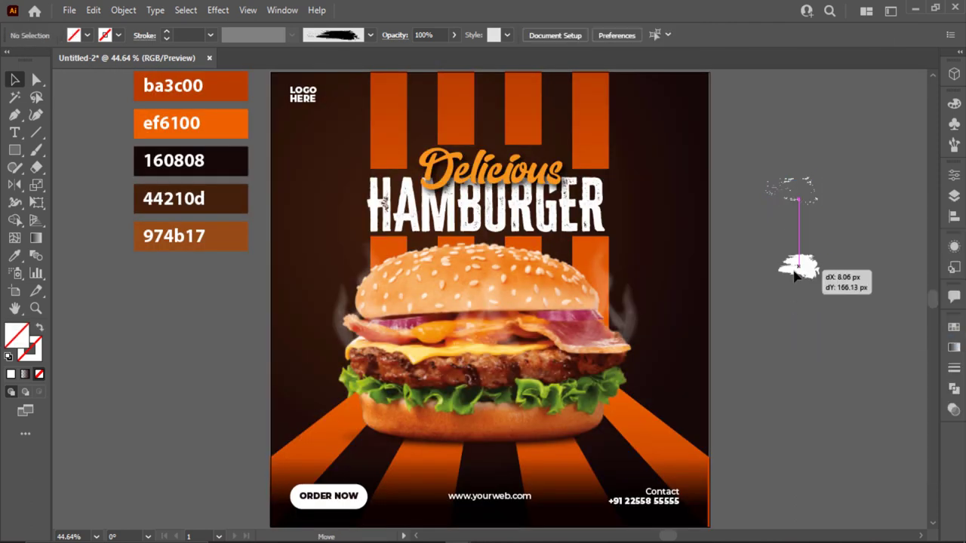
click(795, 198)
click(820, 267)
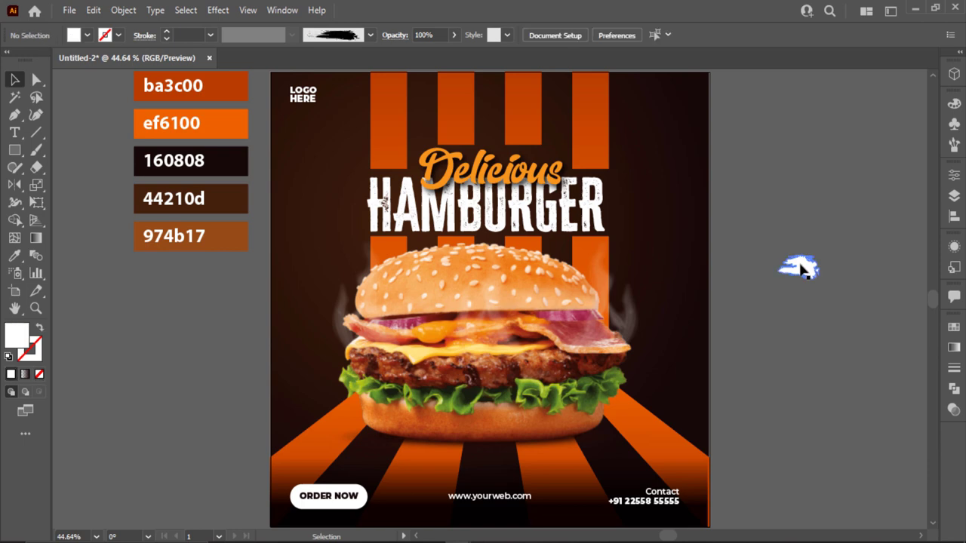
scroll(800, 294, up, 5)
Step: Stretch the stroke wider and flatter, then overlap a narrower duplicate on it
click(801, 317)
drag(793, 319, 793, 273)
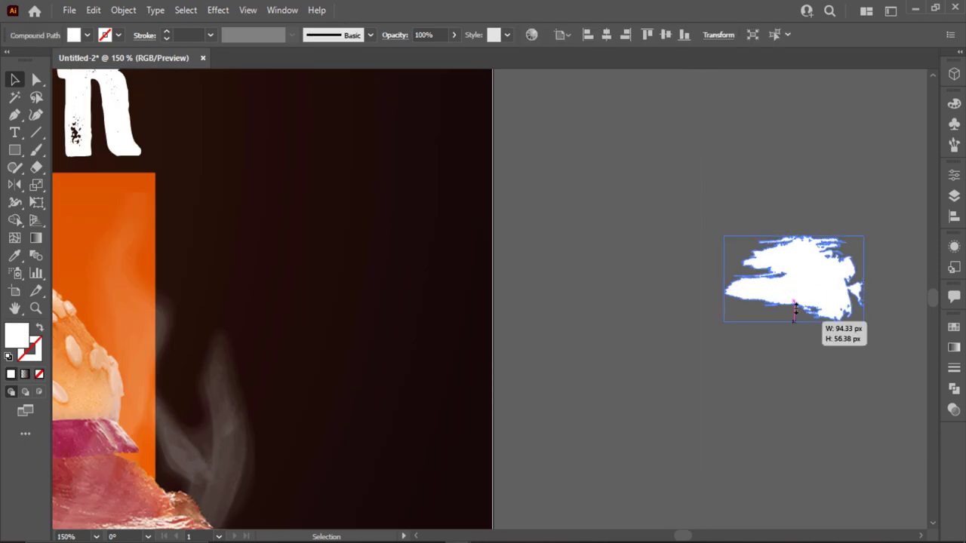
drag(727, 257, 642, 255)
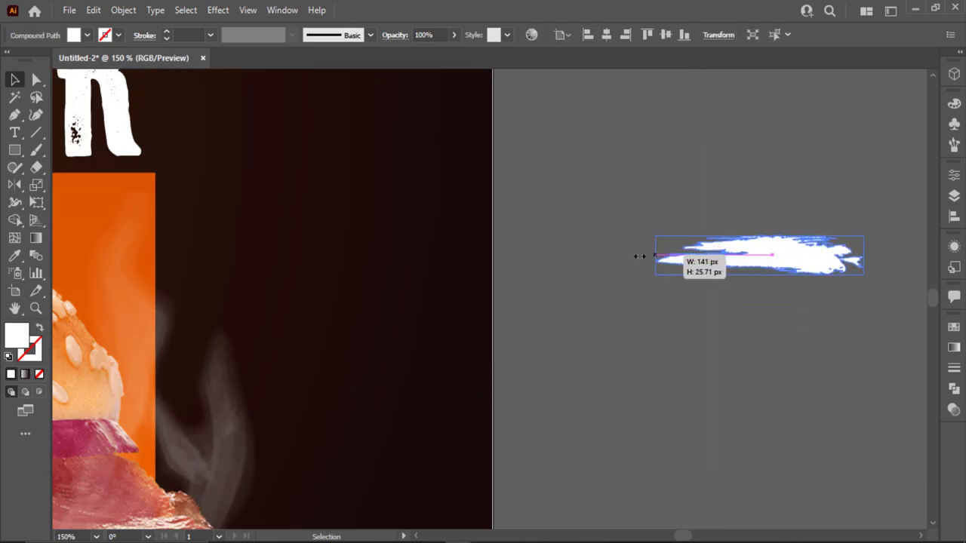
drag(752, 236, 752, 227)
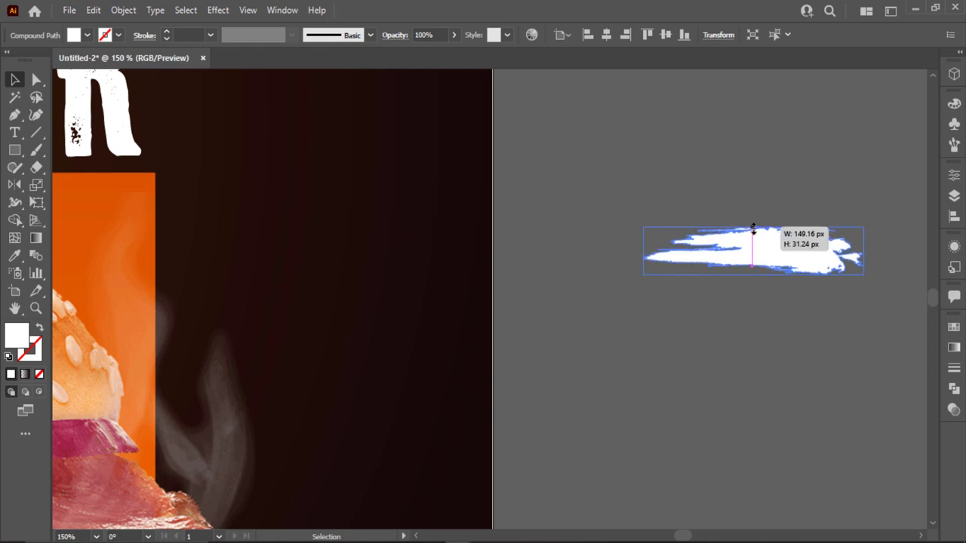
drag(811, 253, 833, 197)
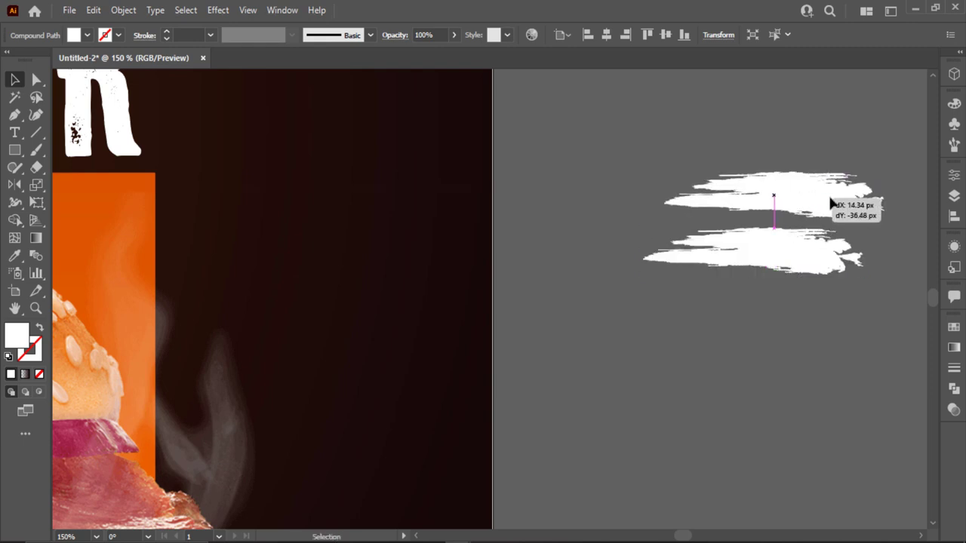
drag(664, 196, 735, 197)
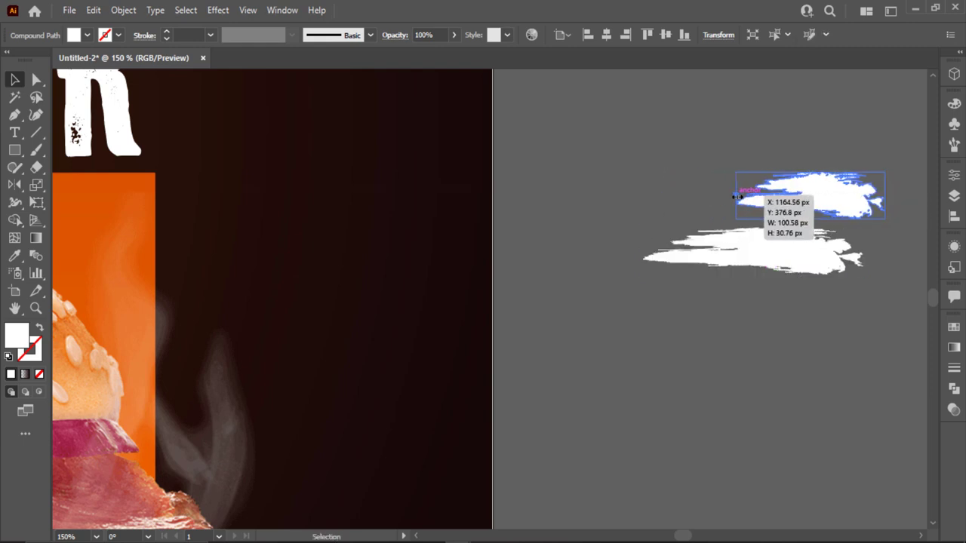
drag(799, 195, 780, 219)
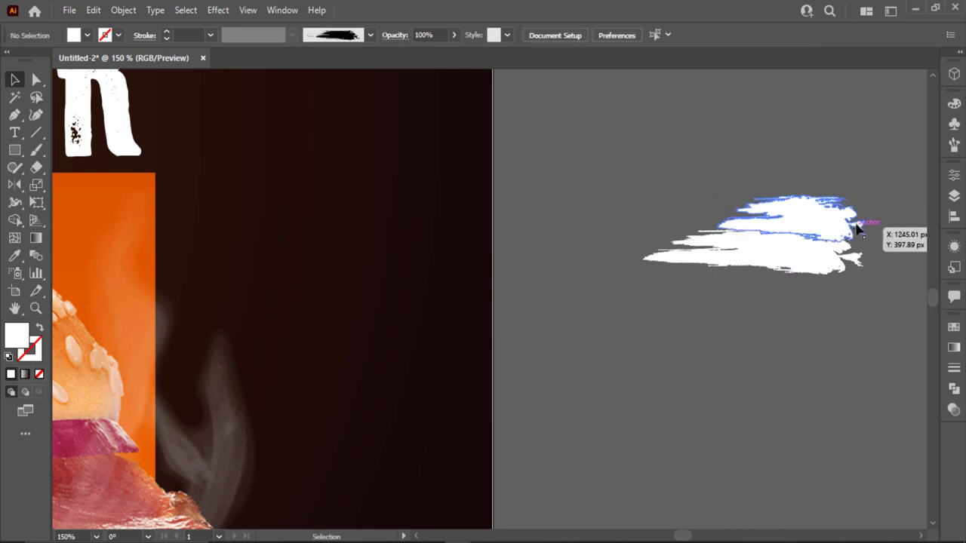
drag(868, 212, 830, 244)
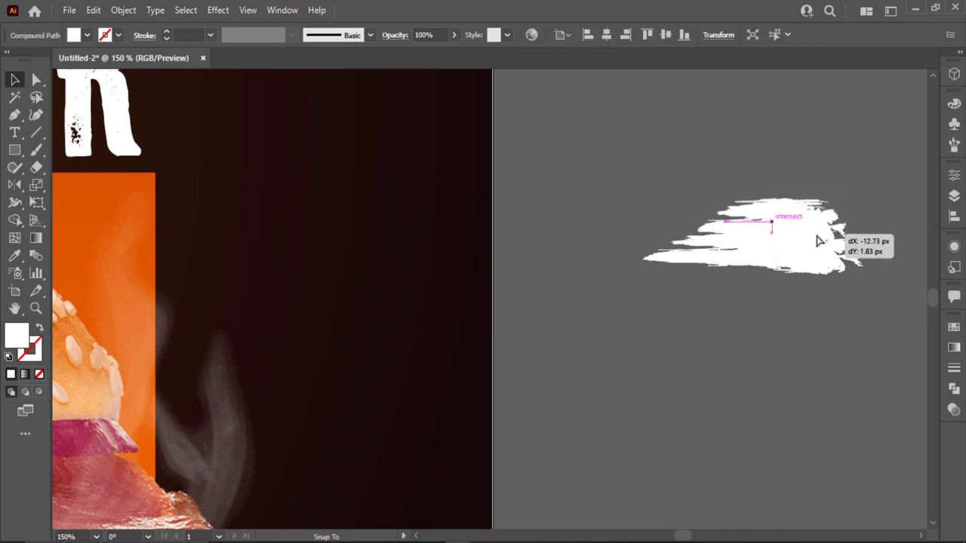
Step: Widen the lower stroke further, align the copy, and select both for Pathfinder
click(658, 260)
drag(643, 252, 578, 256)
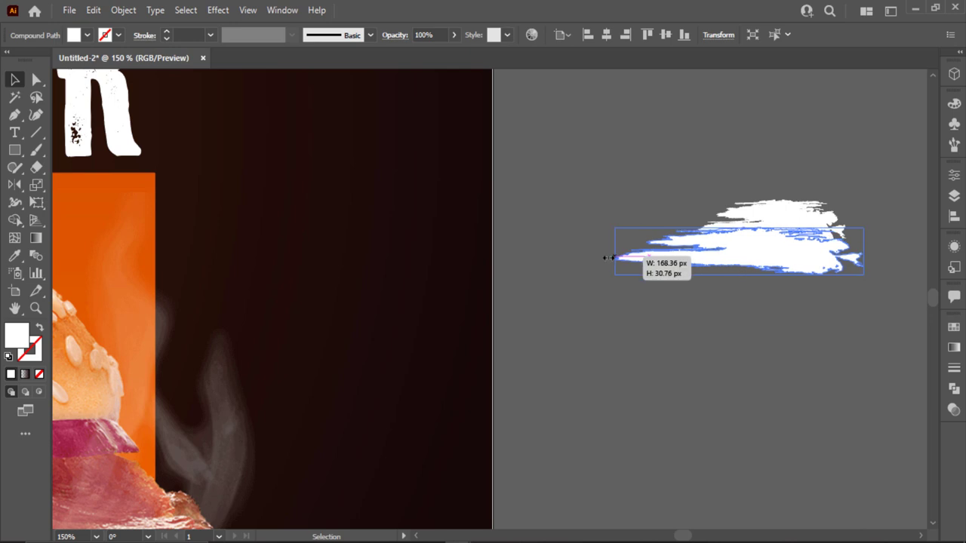
click(755, 191)
drag(782, 207, 780, 214)
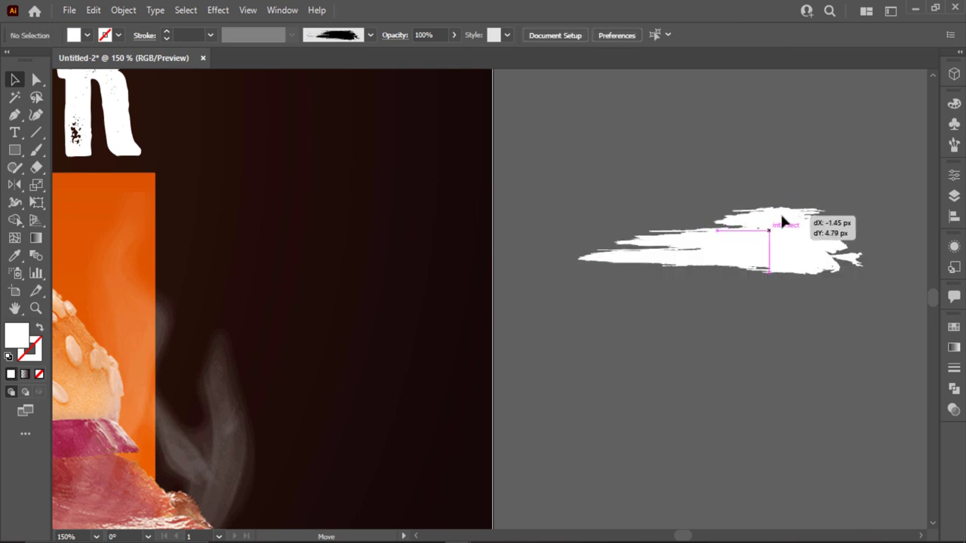
drag(756, 173, 785, 291)
click(125, 10)
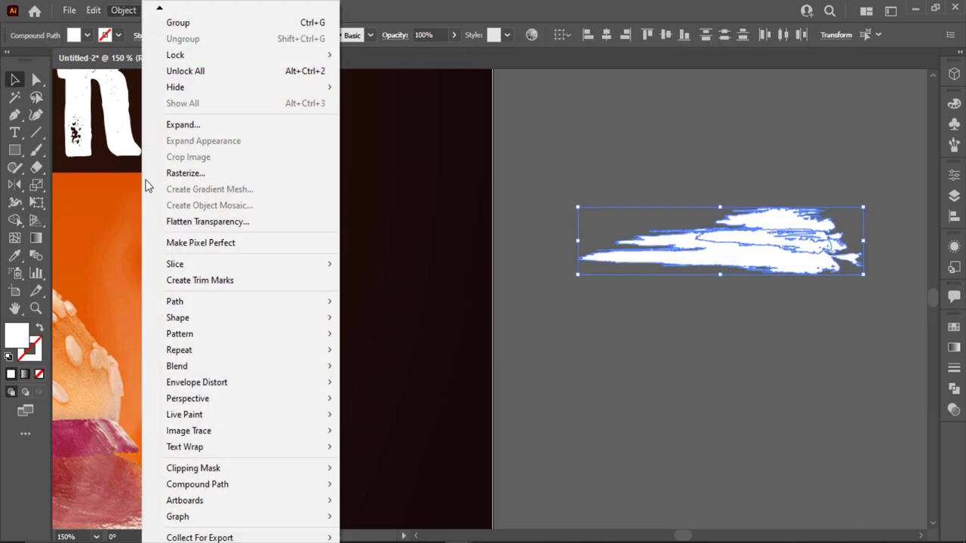
click(954, 388)
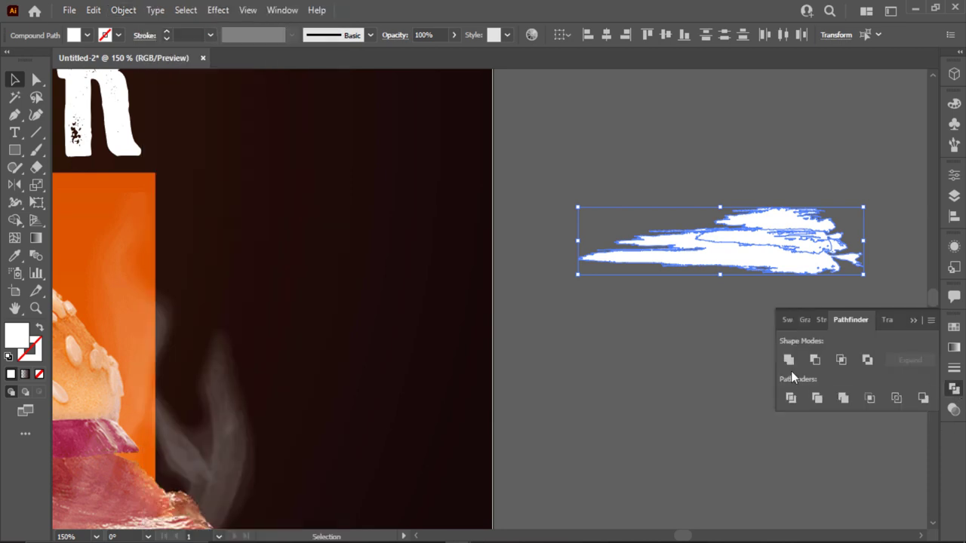
click(682, 323)
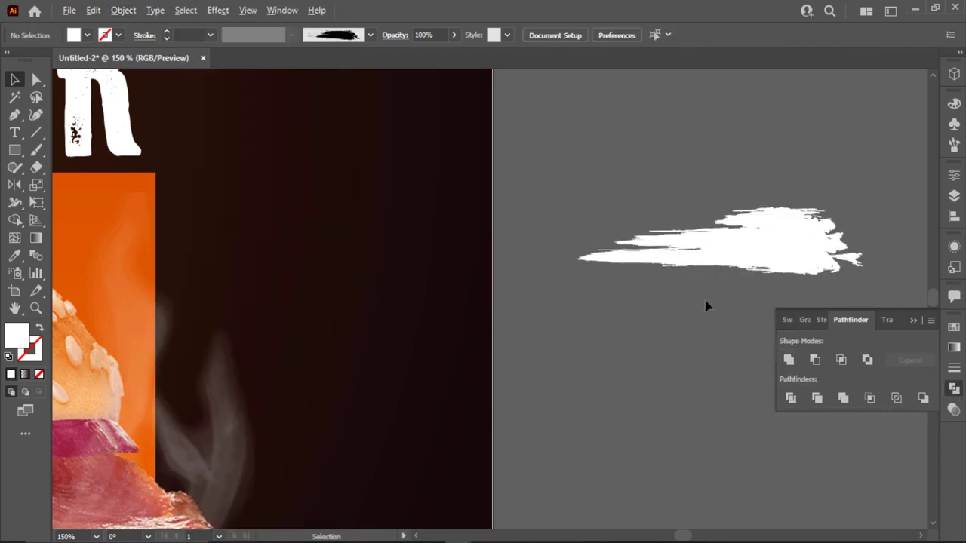
Step: Move the white splash beside the top bun, resize it, and tilt it a few degrees
scroll(718, 299, down, 2)
mouse_move(698, 278)
mouse_down()
mouse_move(567, 279)
mouse_move(602, 274)
mouse_move(562, 291)
mouse_up()
drag(608, 271, 611, 270)
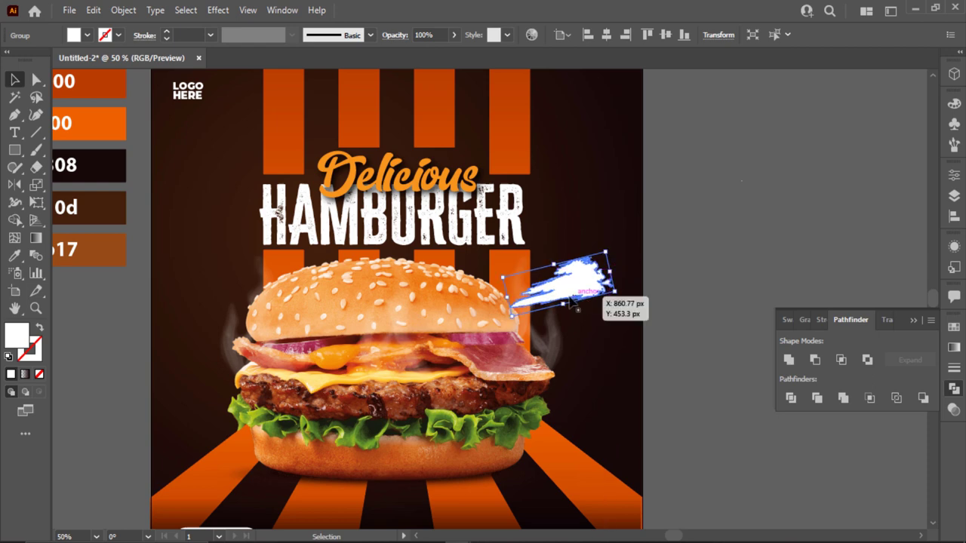
mouse_move(610, 270)
mouse_down()
mouse_move(627, 257)
mouse_move(619, 273)
mouse_up()
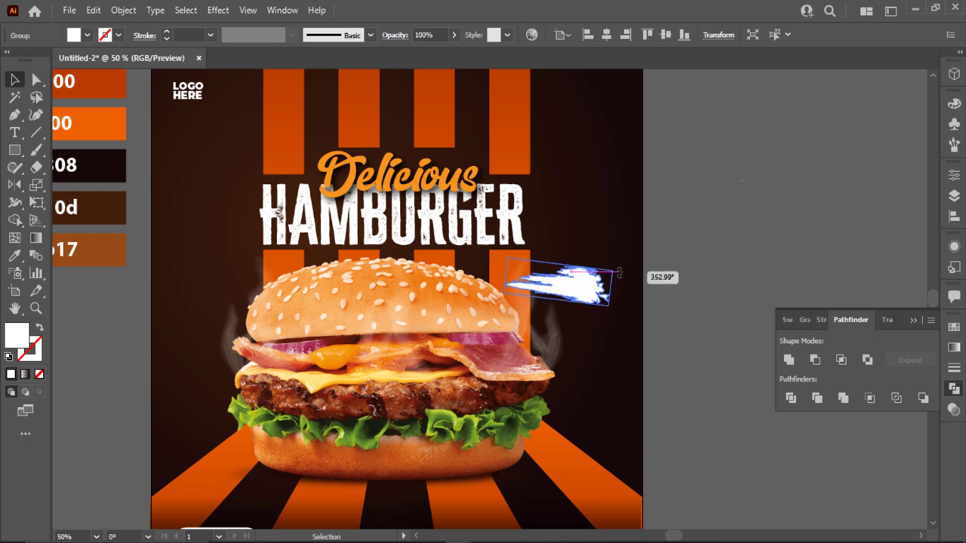
click(819, 299)
scroll(724, 287, up, 3)
scroll(754, 294, left, 5)
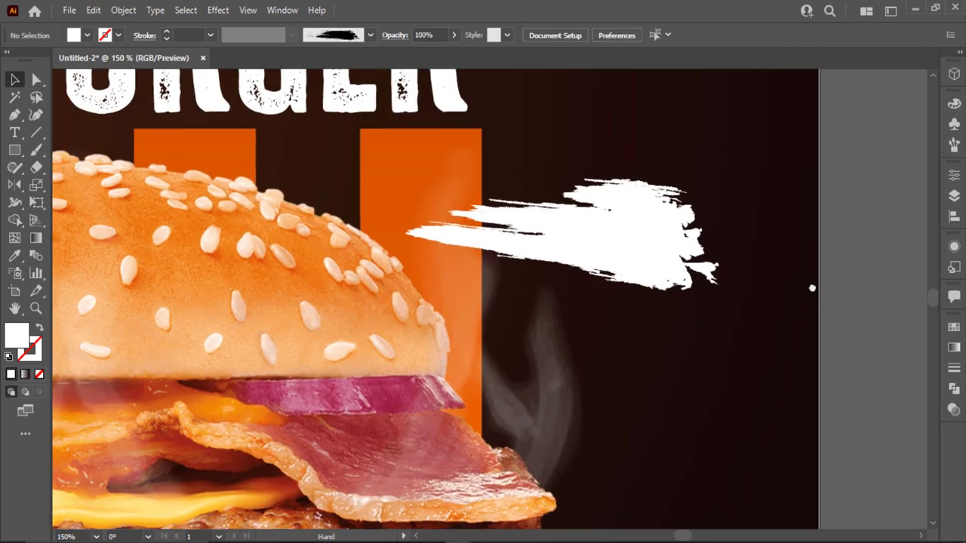
scroll(668, 254, left, 2)
drag(675, 253, 669, 226)
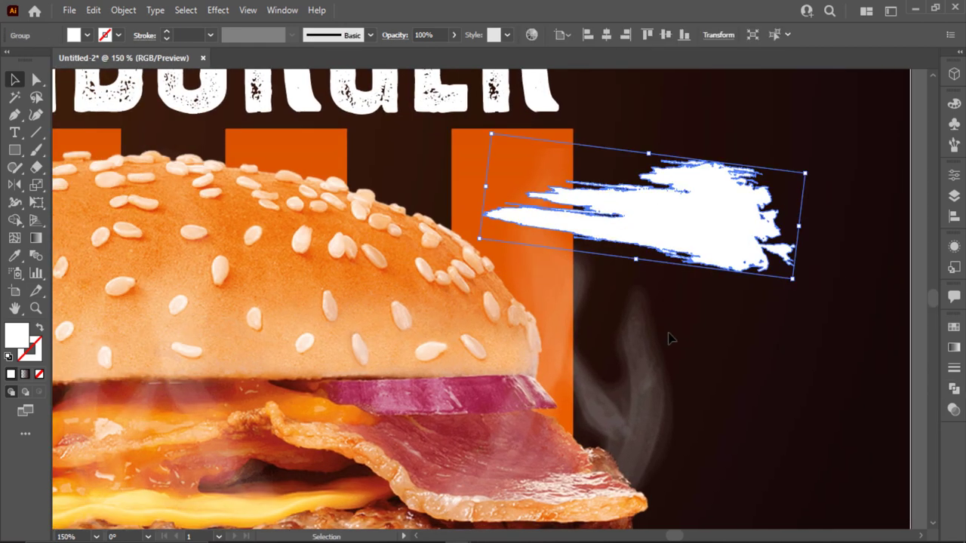
Step: Add a SAVE text object, move it onto the white splash and rotate it to match
key(t)
click(735, 341)
text(SAVE)
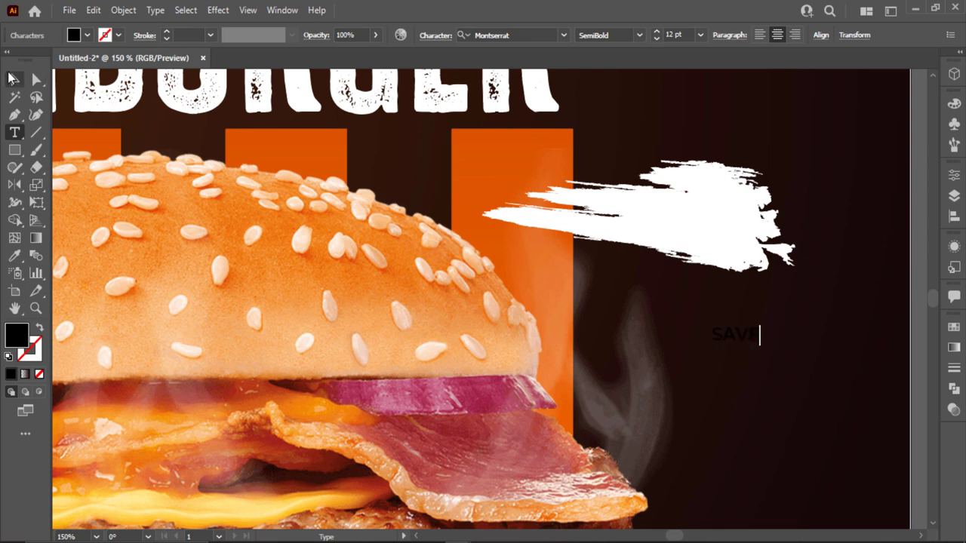
click(11, 79)
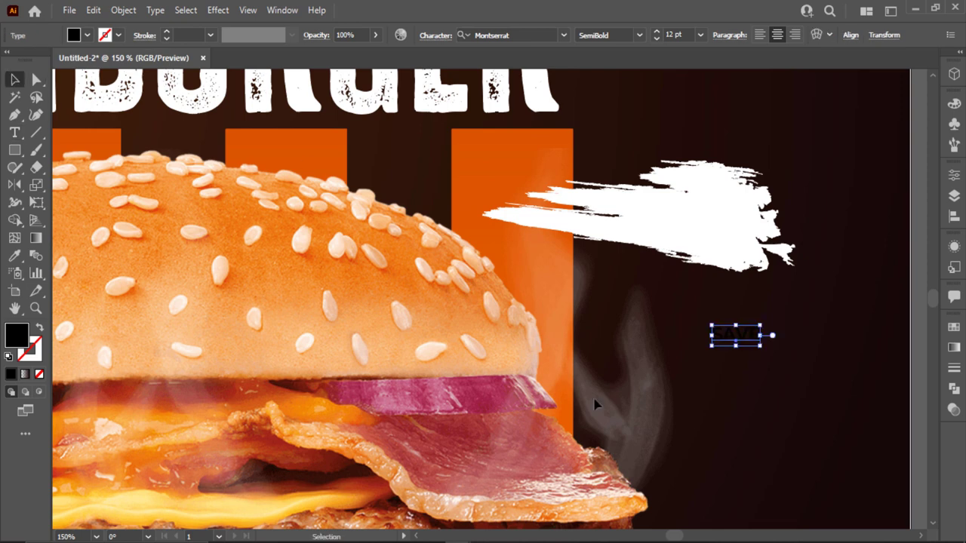
mouse_move(713, 335)
mouse_down()
mouse_move(587, 210)
mouse_move(660, 236)
mouse_up()
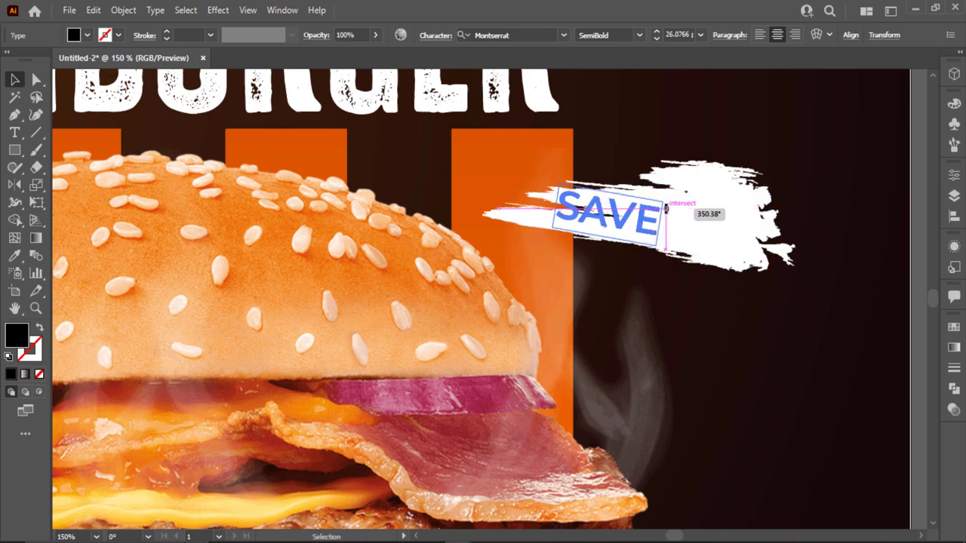
drag(664, 204, 656, 225)
key(ctrl+0)
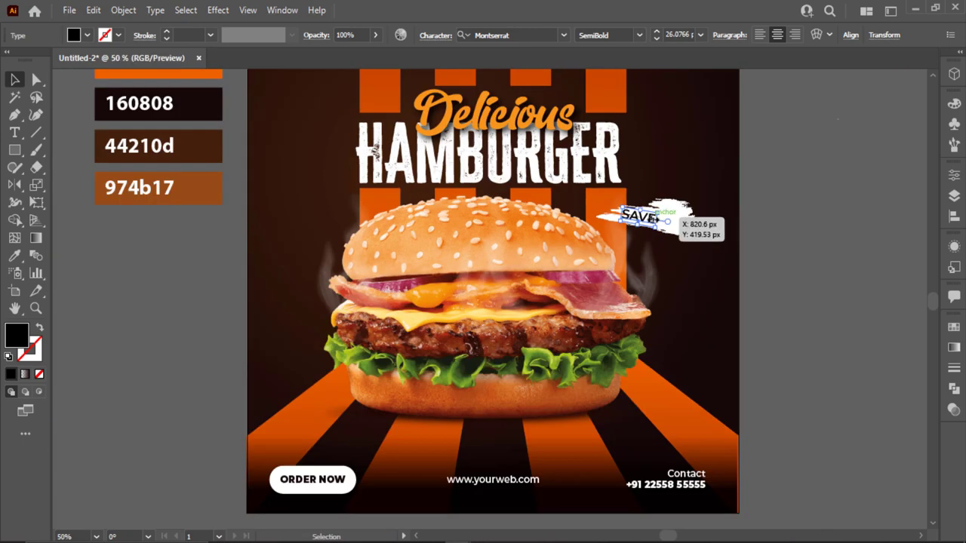
Step: Give the SAVE text the dark 160808 colour and a Bold weight
key(i)
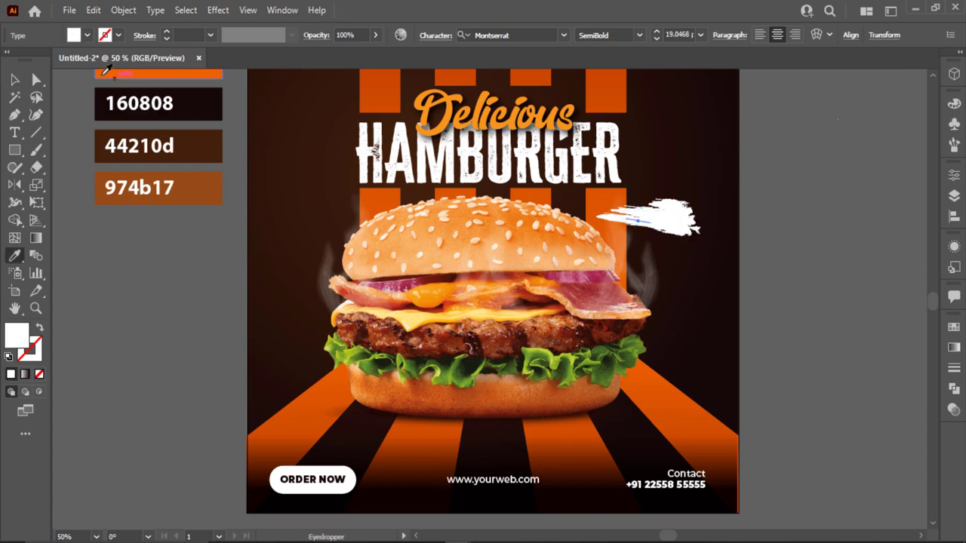
click(9, 79)
key(i)
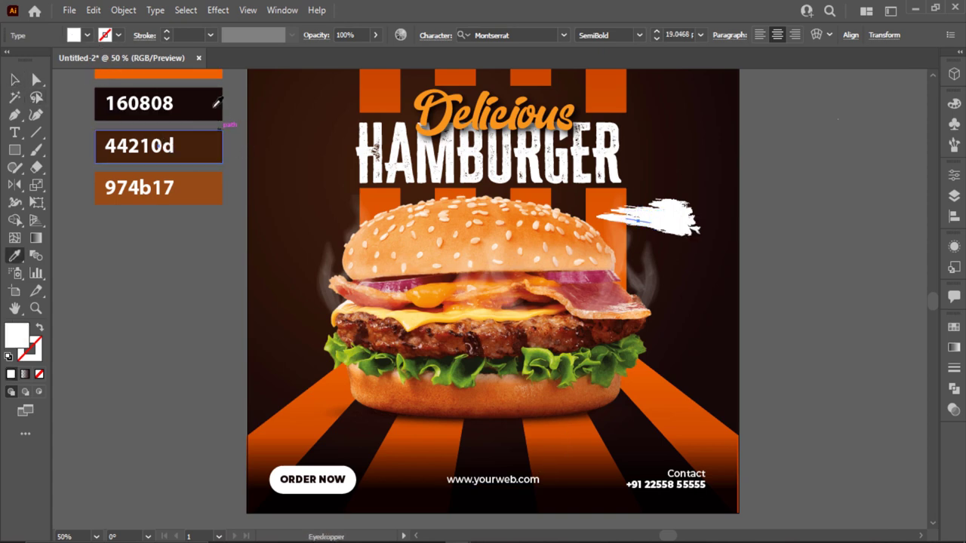
click(140, 104)
click(16, 79)
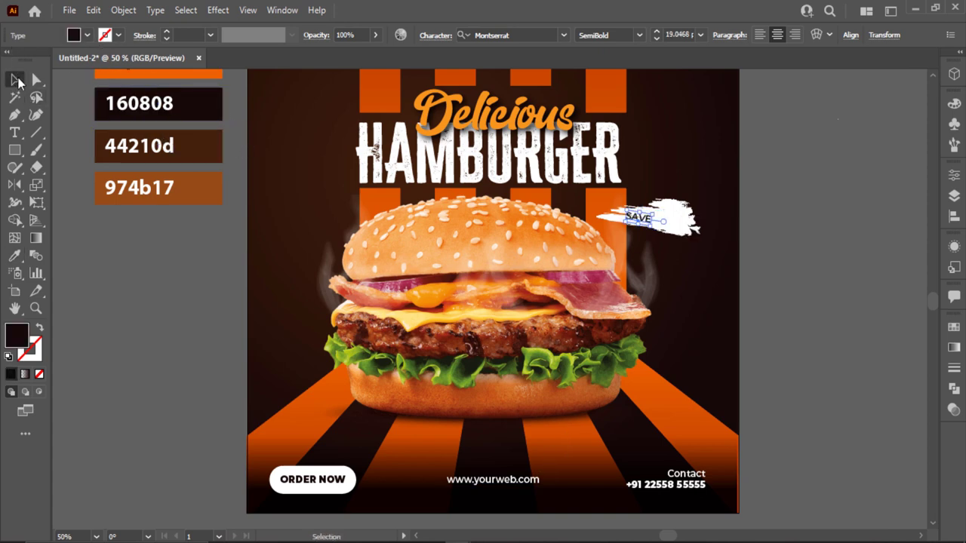
click(634, 34)
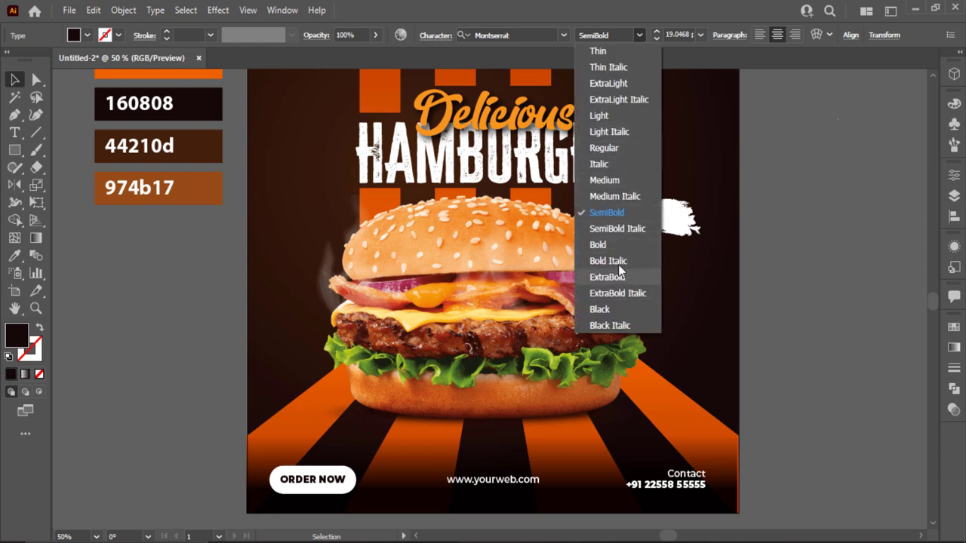
click(597, 244)
scroll(645, 204, up, 4)
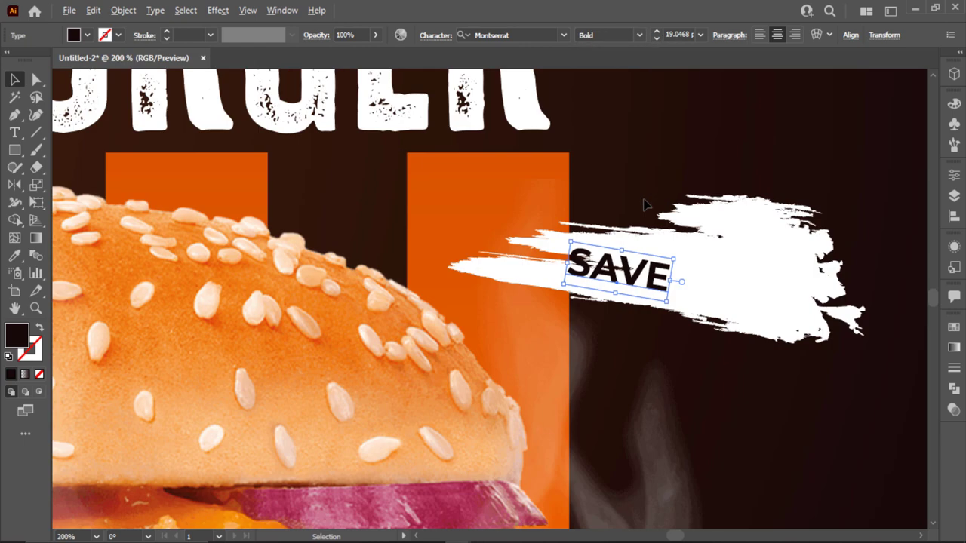
Step: Rotate the badge group and SAVE text level, then move SAVE to the brush's middle
click(722, 297)
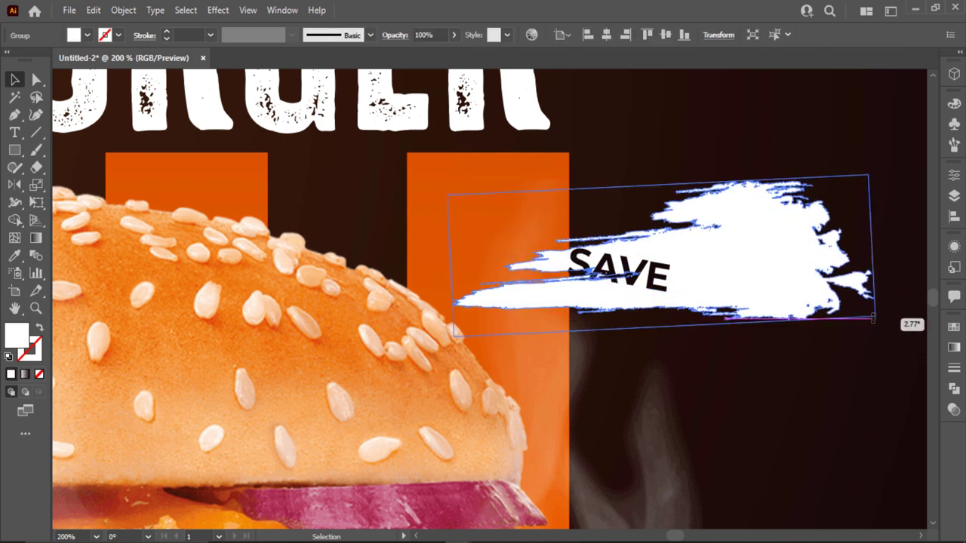
drag(873, 347, 875, 323)
click(668, 290)
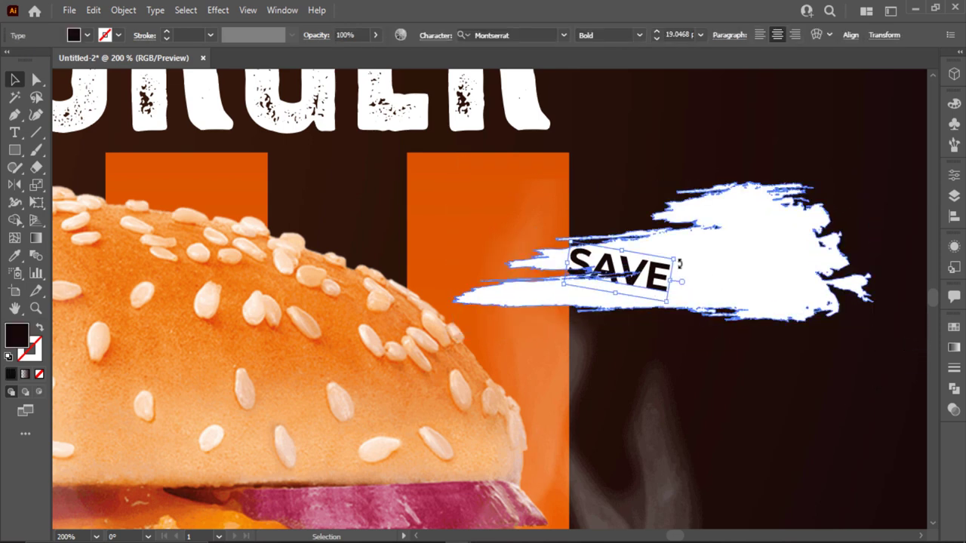
mouse_move(679, 265)
mouse_down()
mouse_move(670, 247)
mouse_move(677, 295)
mouse_move(729, 324)
mouse_move(697, 311)
mouse_up()
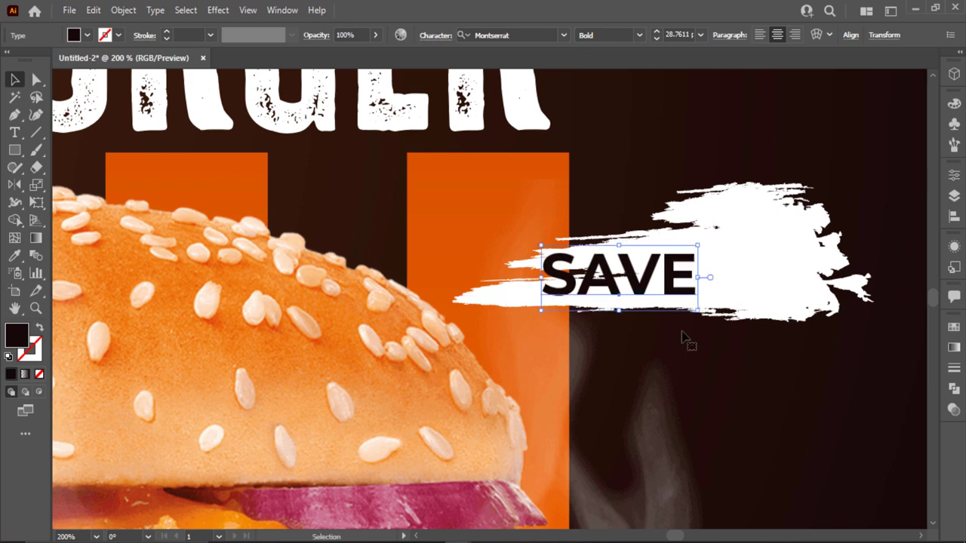
click(681, 338)
mouse_move(621, 276)
mouse_down()
mouse_move(726, 270)
mouse_move(693, 130)
mouse_up()
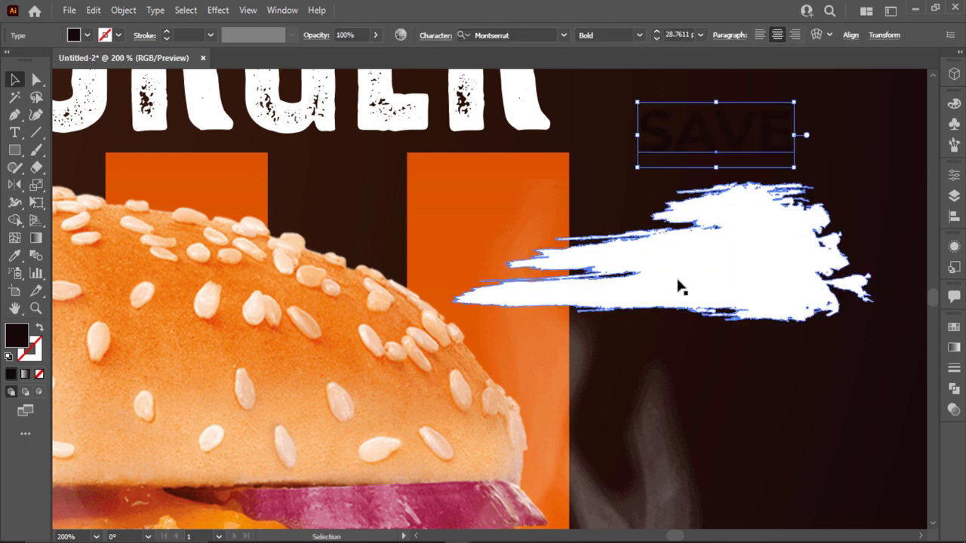
Step: Draw a pen polygon over the brush shape's thin part and give it the white fill
key(p)
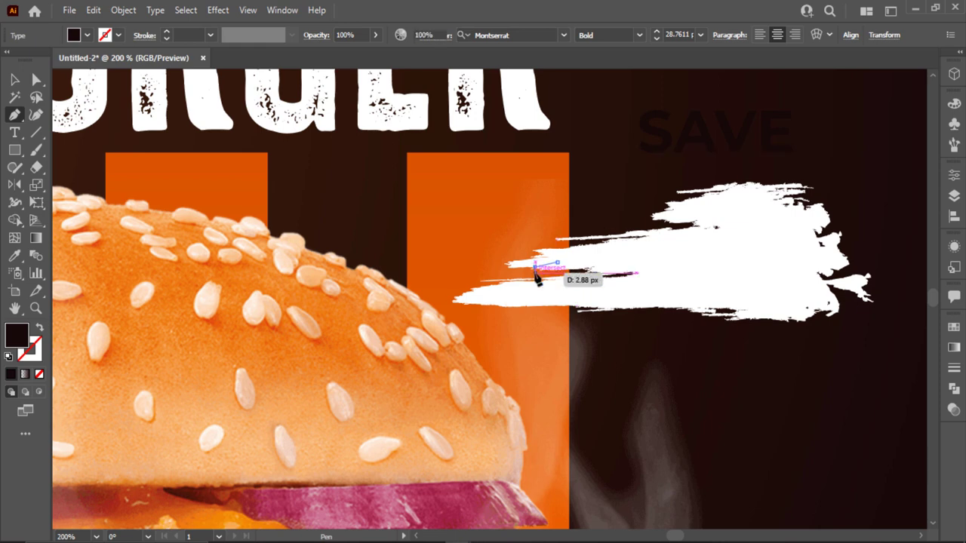
click(534, 265)
click(524, 290)
click(653, 290)
click(649, 262)
click(596, 263)
click(560, 261)
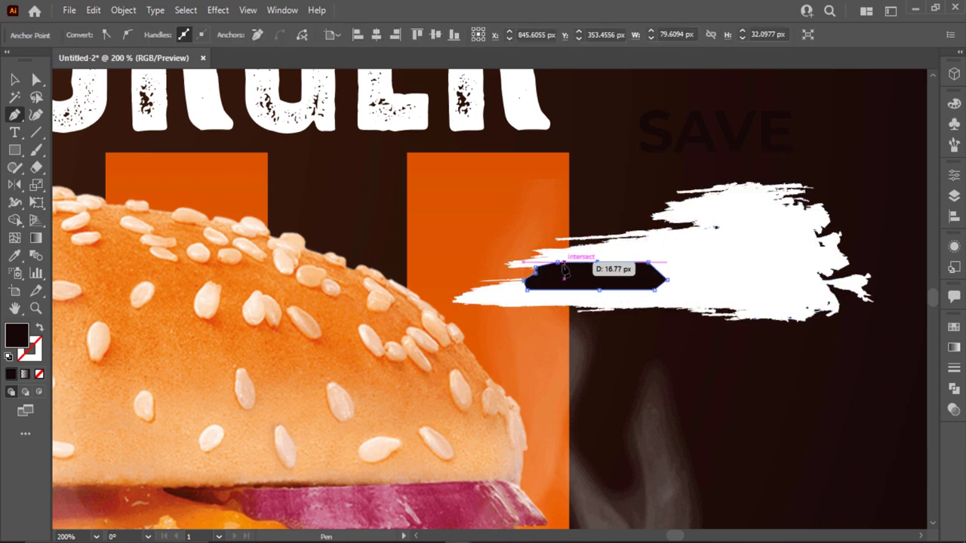
key(i)
click(755, 242)
Step: Unite the polygon with the brush shape and move SAVE back down onto it
key(v)
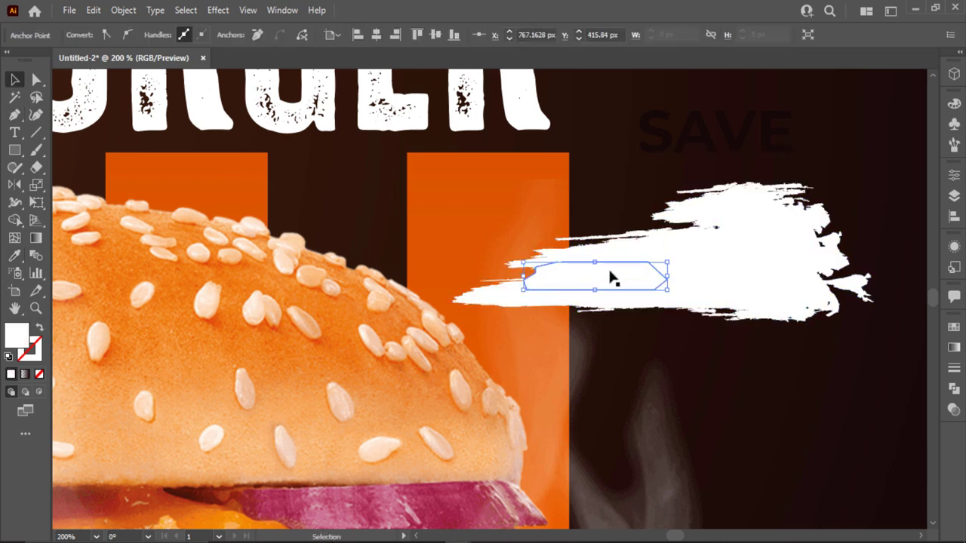
click(614, 276)
shift+click(704, 265)
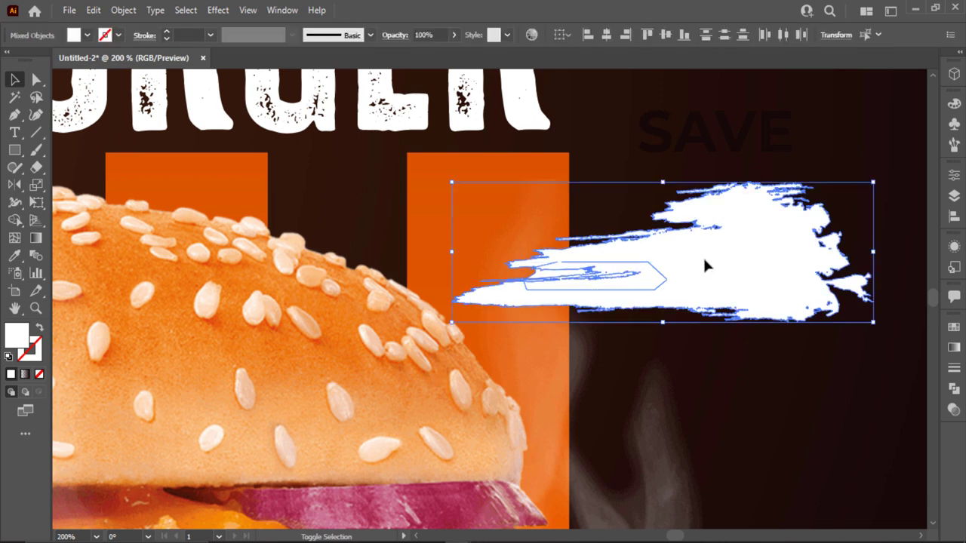
click(952, 390)
click(788, 359)
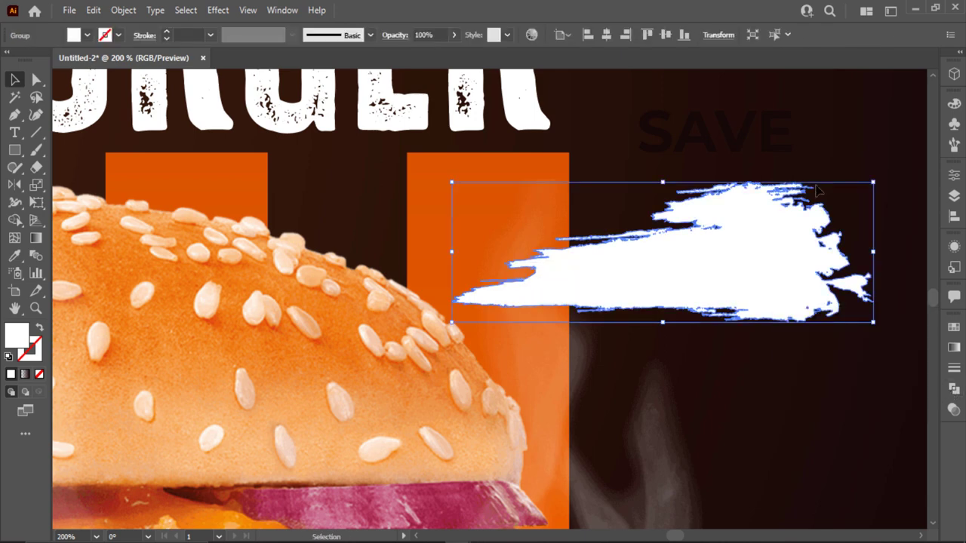
click(701, 170)
drag(656, 166, 622, 279)
right_click(622, 279)
mouse_move(664, 466)
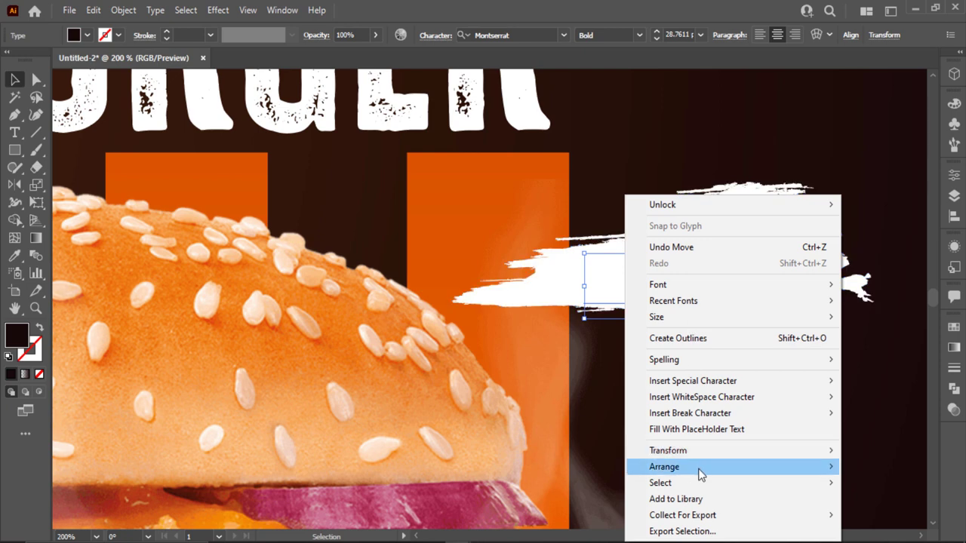
Step: Bring SAVE in front of the brush shape and shrink it
click(487, 466)
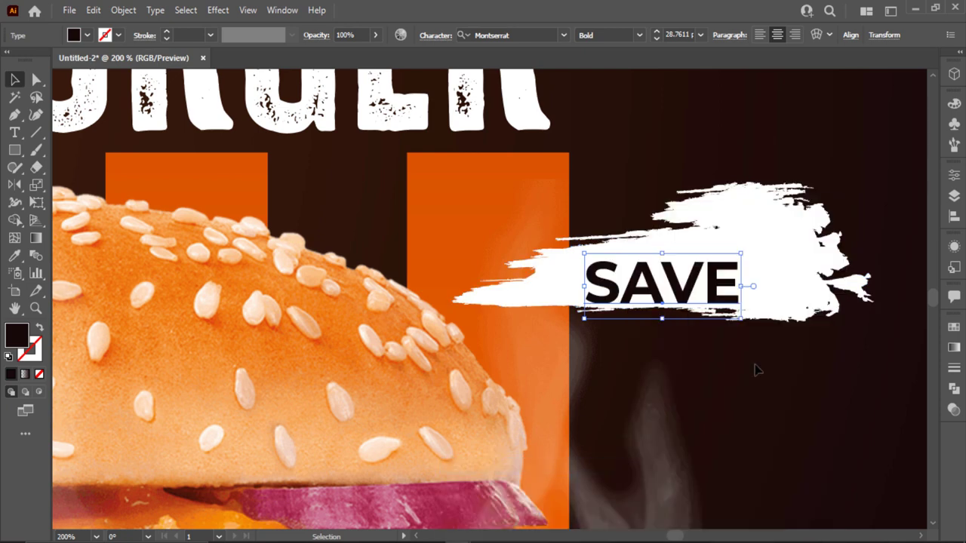
mouse_move(741, 321)
mouse_down()
mouse_move(652, 285)
mouse_move(672, 294)
mouse_move(668, 287)
mouse_up()
shift+click(669, 303)
click(636, 332)
click(588, 256)
Step: Place a copy of SAVE to its right and retype it as '50%'
drag(611, 266, 761, 264)
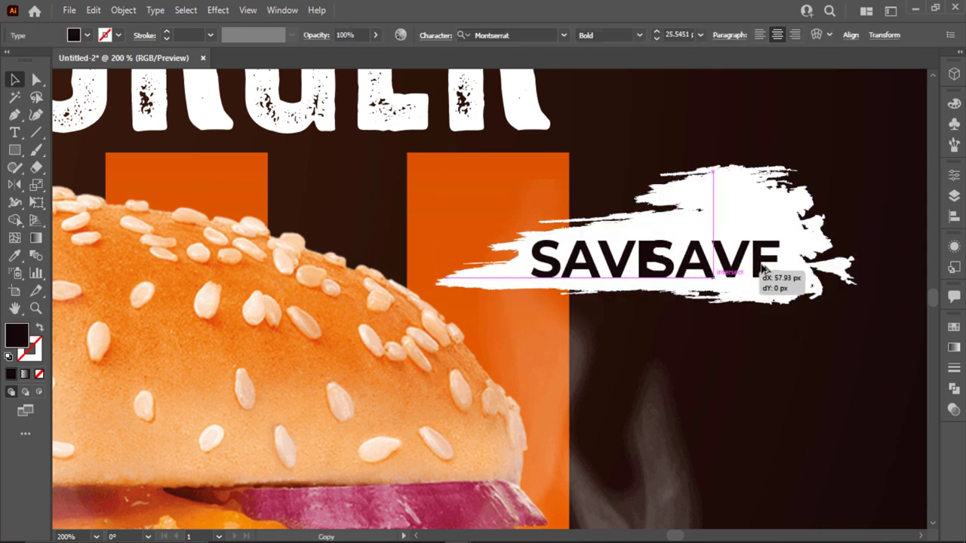
double_click(732, 249)
text(50)
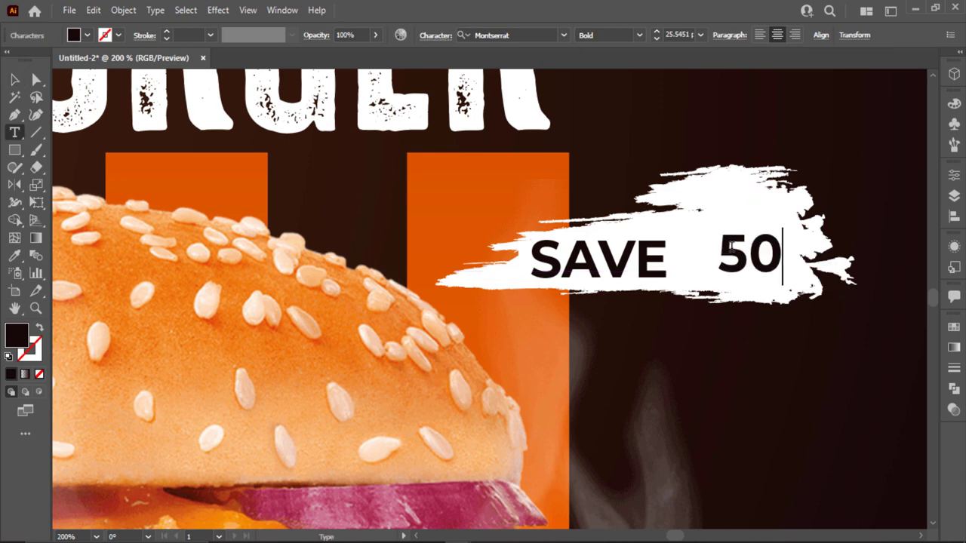
text(%)
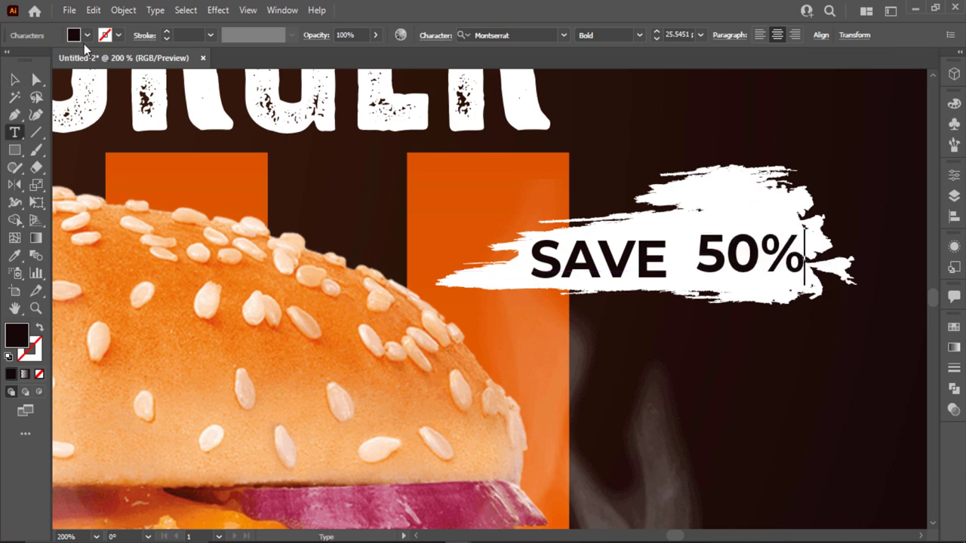
key(Escape)
Step: Set both SAVE and 50% in the Evogria font
click(617, 272)
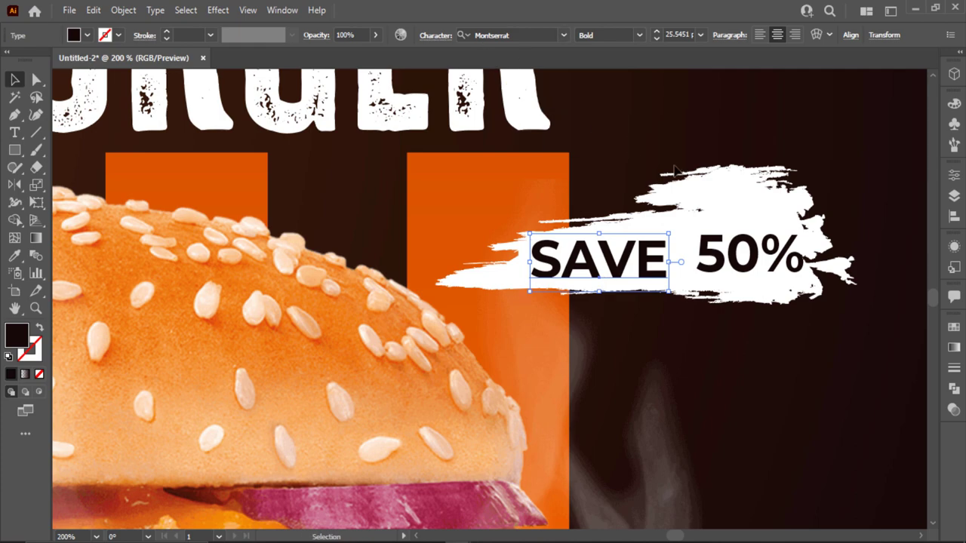
shift+click(746, 256)
click(501, 34)
text(ev)
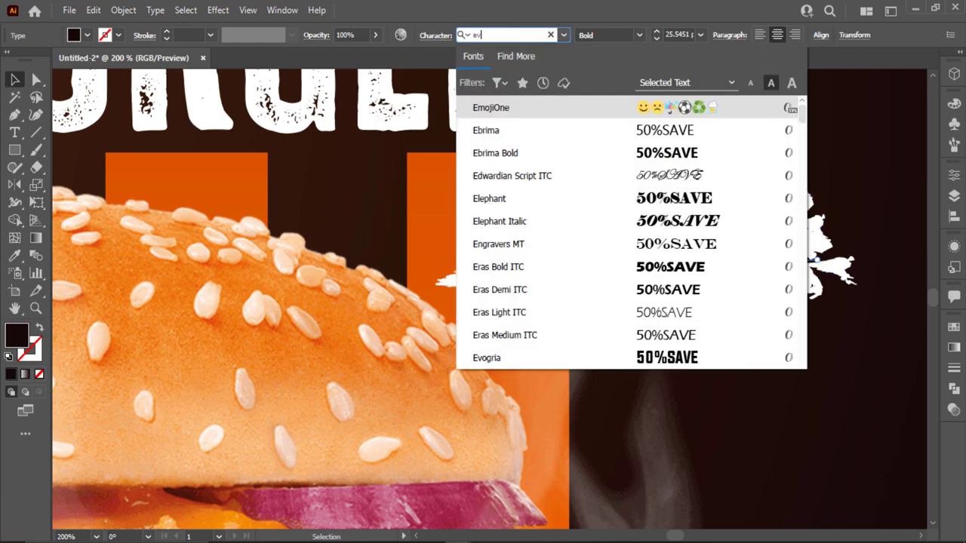
click(711, 109)
Step: Scale up the 50% text to about 46 pt
click(732, 400)
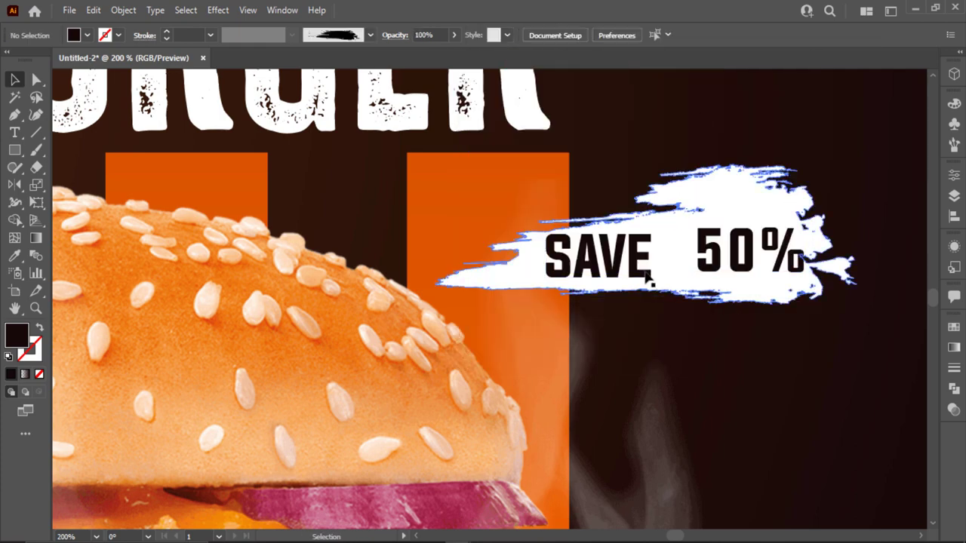
click(648, 277)
click(754, 261)
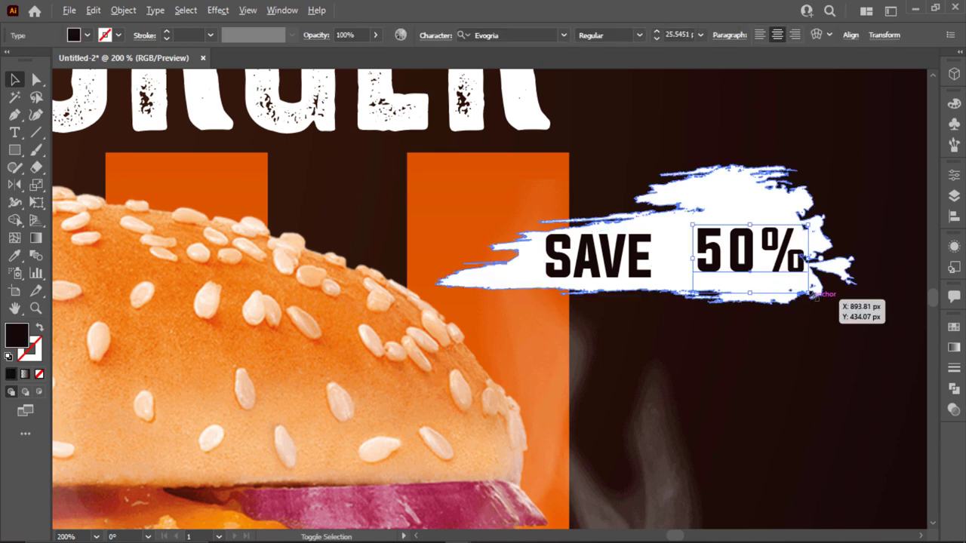
drag(821, 297, 800, 329)
key(ctrl+z)
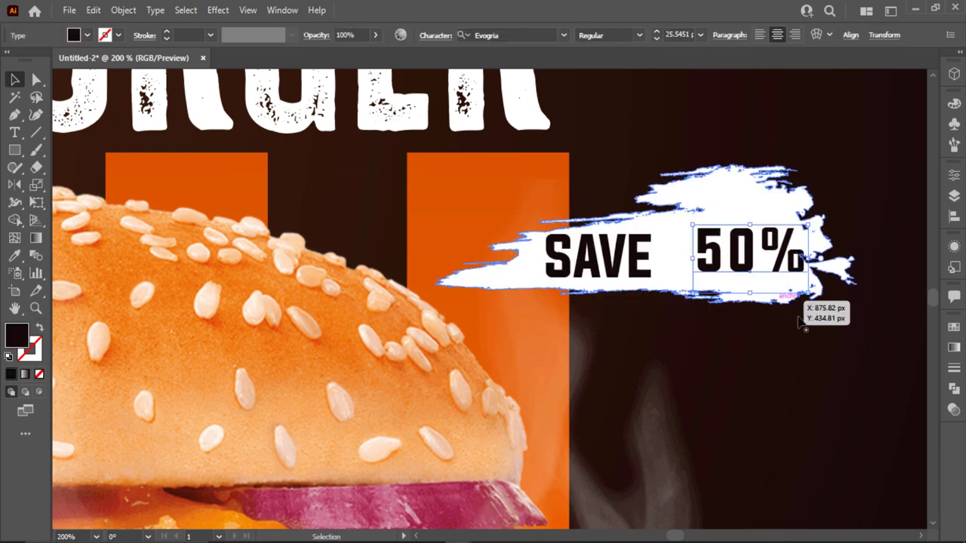
drag(807, 293, 830, 324)
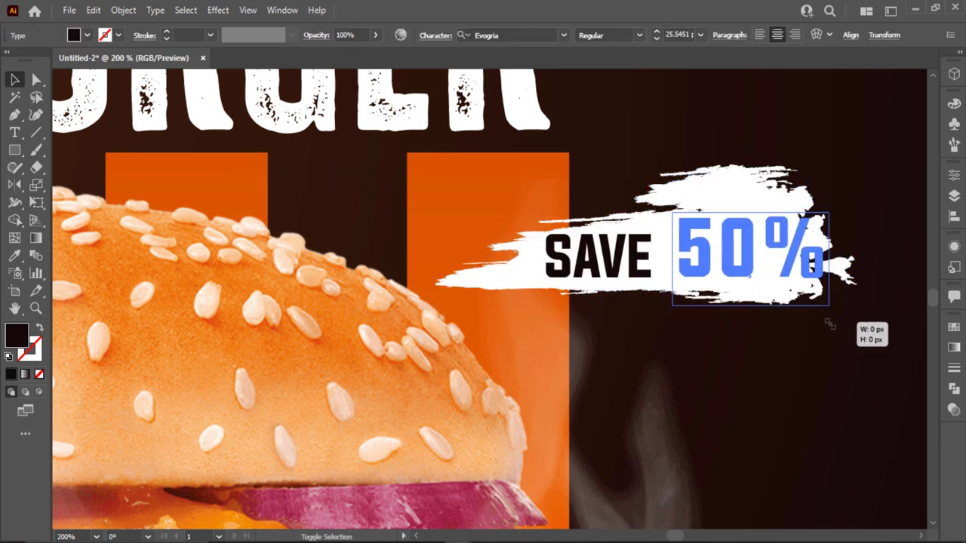
mouse_move(828, 260)
mouse_down()
mouse_move(785, 264)
mouse_move(805, 286)
mouse_move(837, 250)
mouse_move(801, 250)
mouse_up()
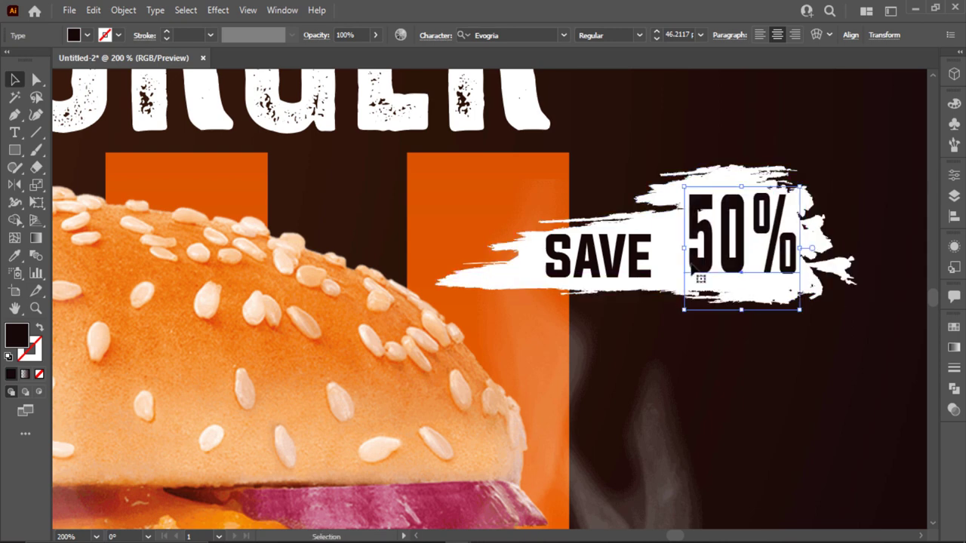
Step: Enlarge SAVE, set it tight beside 50%, and stretch 50% taller
click(647, 291)
mouse_move(650, 294)
mouse_down()
mouse_move(685, 302)
mouse_move(654, 269)
mouse_move(620, 280)
mouse_up()
shift+click(739, 242)
click(731, 197)
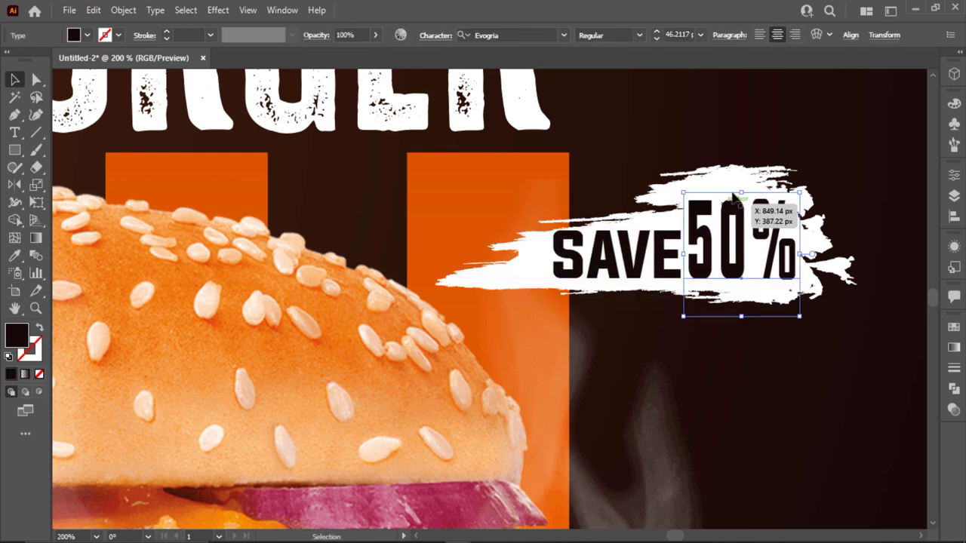
drag(732, 198, 732, 179)
Step: Make the SAVE and 50% text white
click(633, 188)
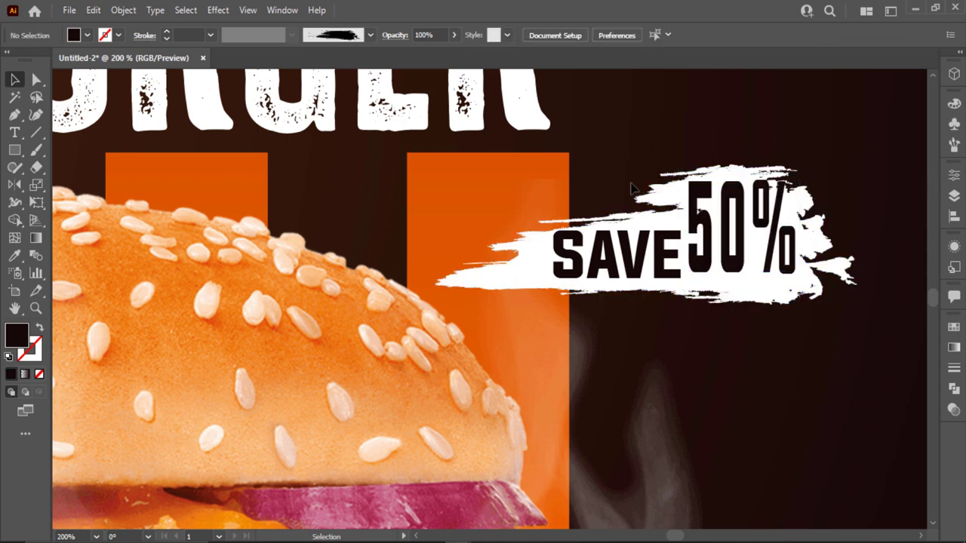
click(633, 253)
shift+click(743, 240)
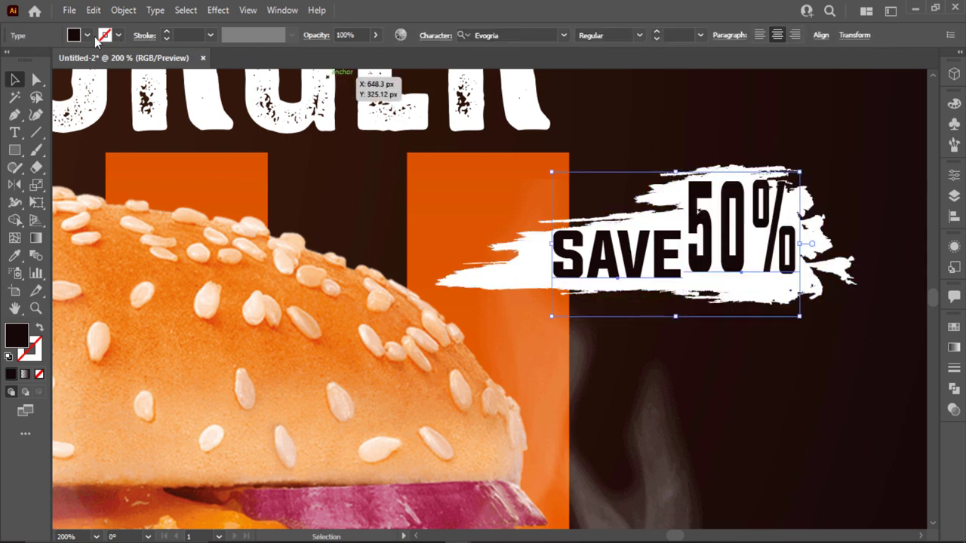
click(87, 35)
click(28, 59)
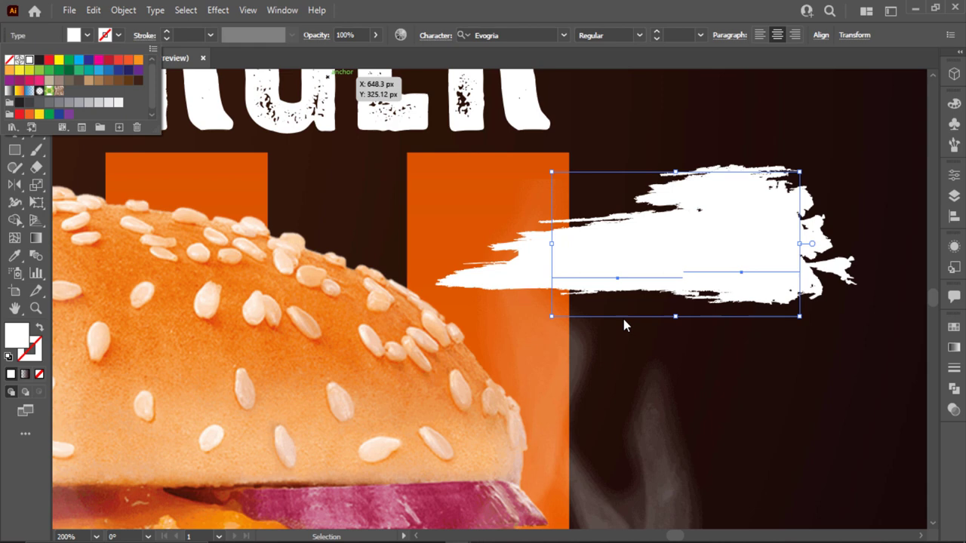
click(662, 345)
key(ctrl+0)
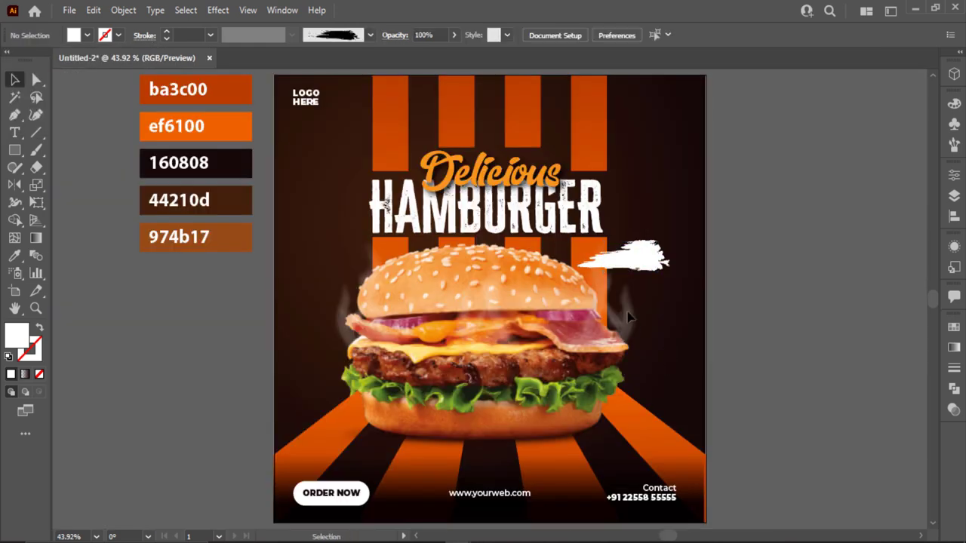
Step: Fill the brush-stroke shape with the 974b17 brown
click(616, 254)
key(i)
click(246, 241)
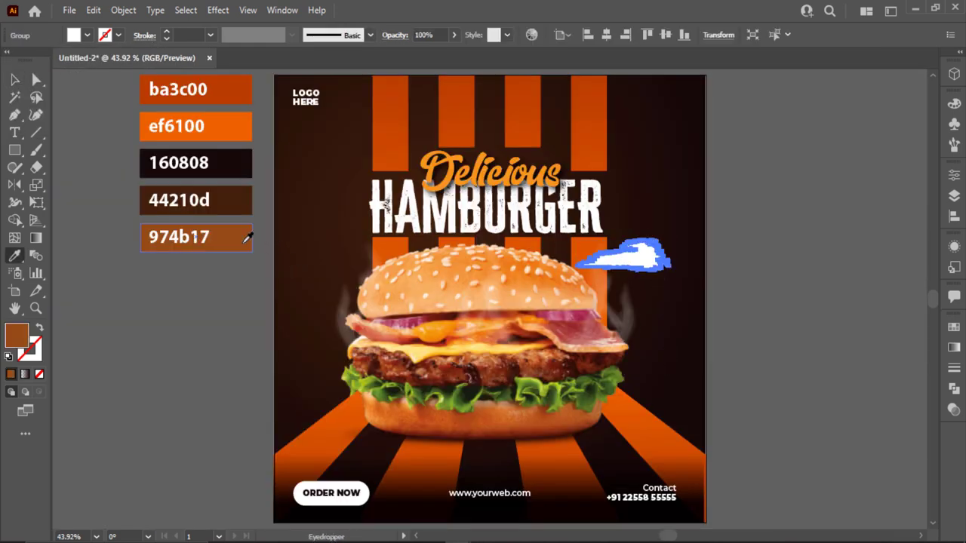
click(15, 80)
click(720, 238)
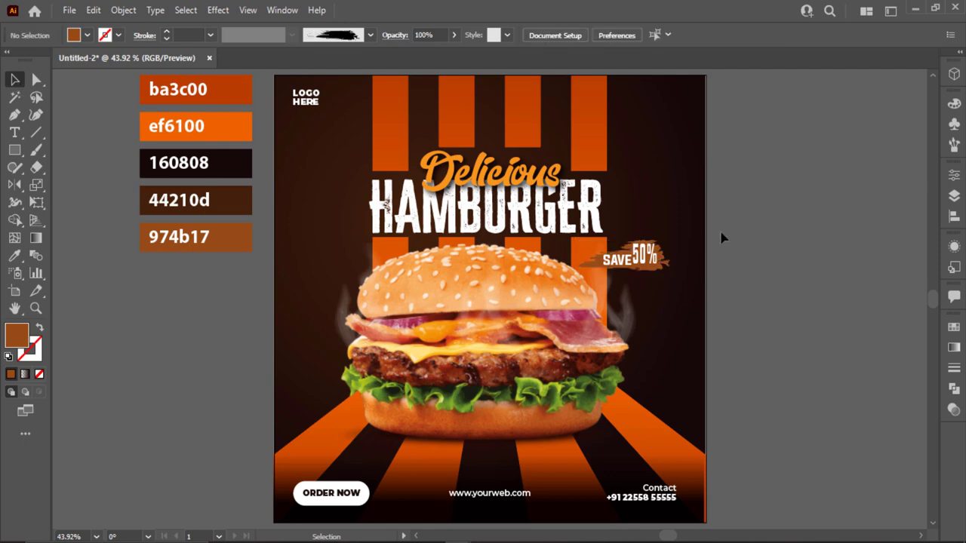
Step: Stretch the 50% text slightly taller and select the badge's brown brush stroke
click(637, 282)
key(ctrl+equal)
key(ctrl+equal)
key(ctrl+equal)
click(667, 282)
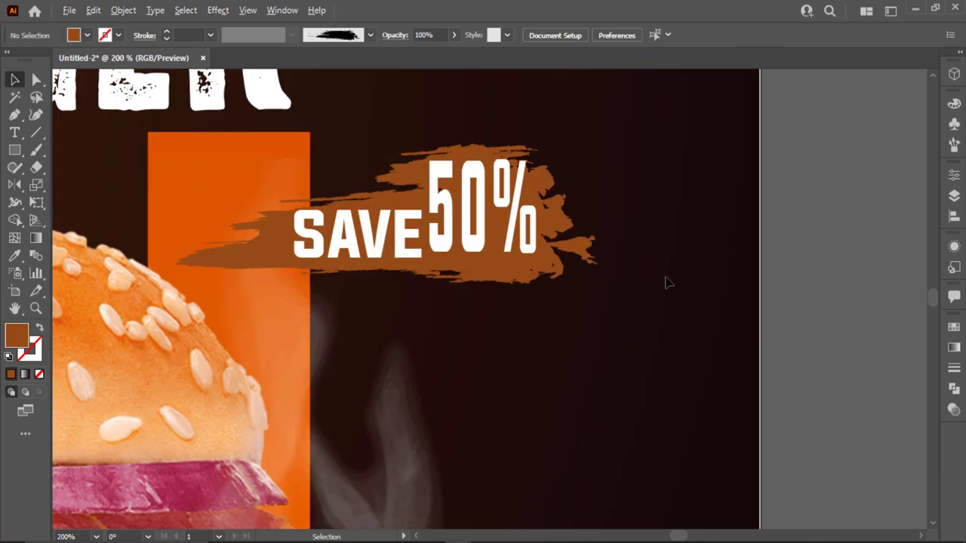
click(497, 251)
drag(482, 296, 482, 307)
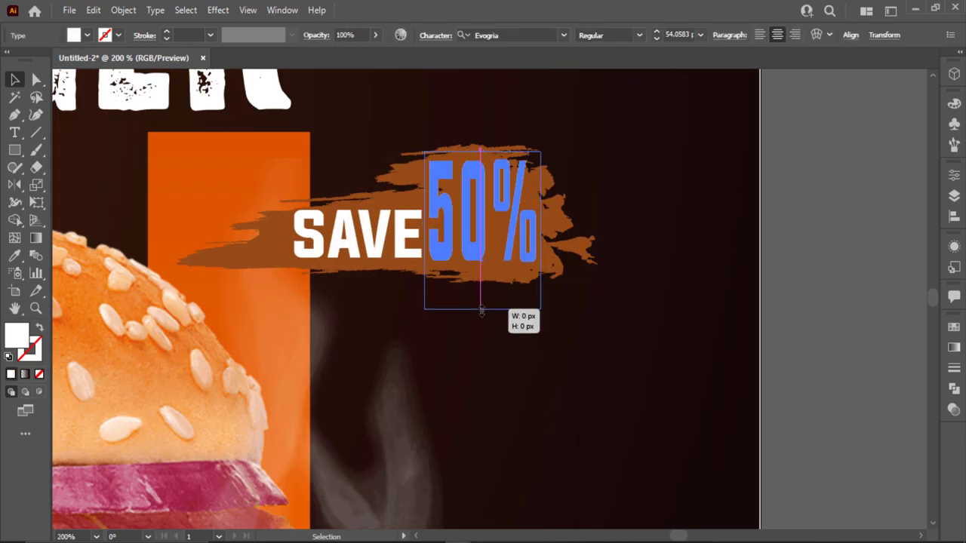
click(653, 169)
click(393, 295)
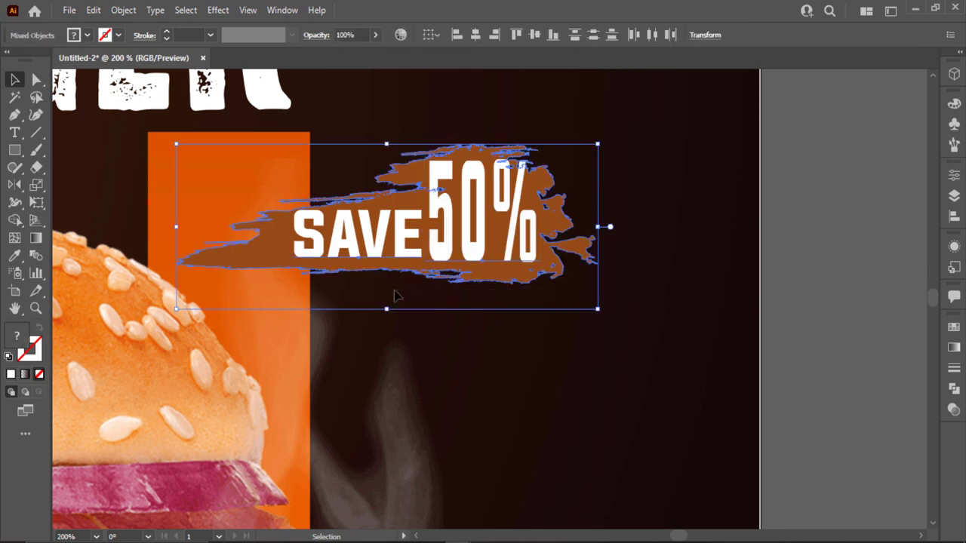
key(a)
click(393, 295)
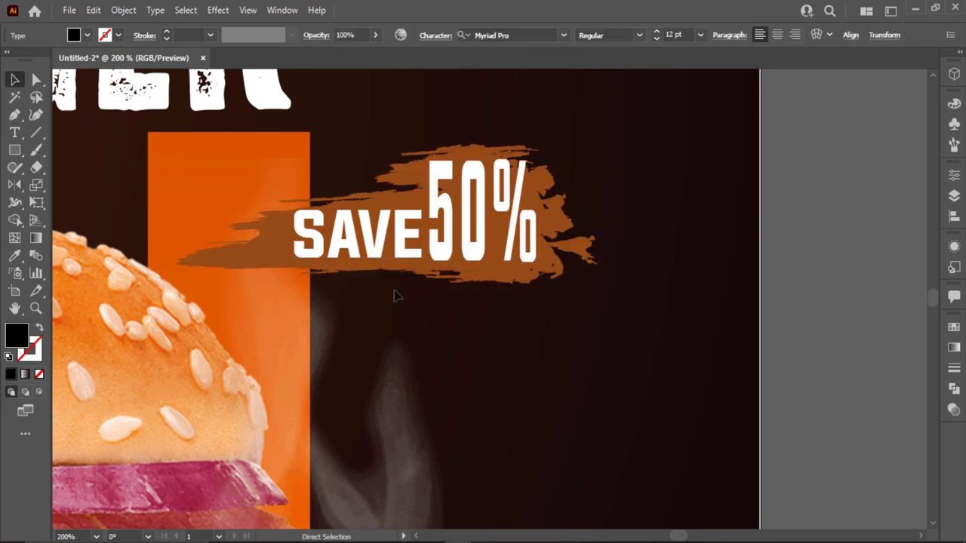
click(612, 218)
click(381, 289)
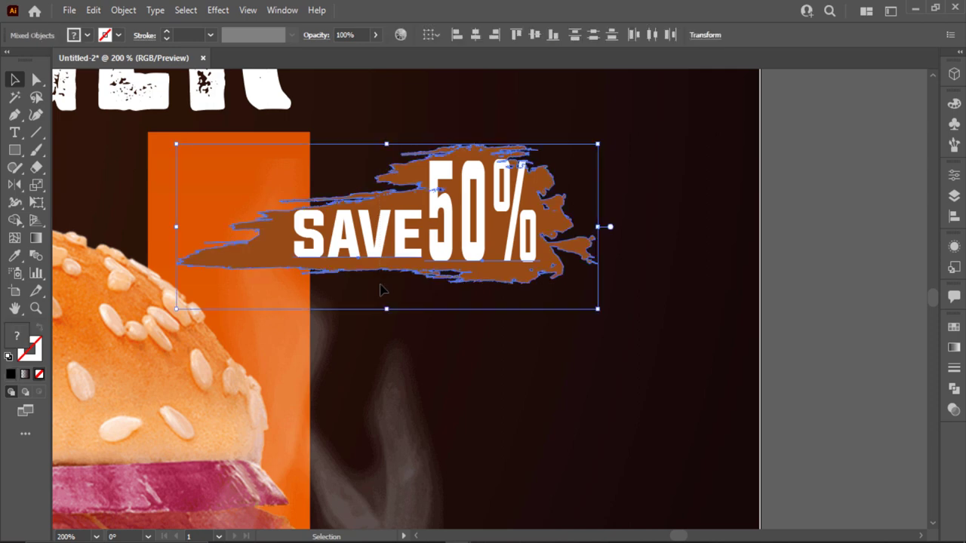
Step: Move the SAVE 50% badge to the poster's left edge and tilt it onto the bun
key(a)
key(v)
key(ctrl+0)
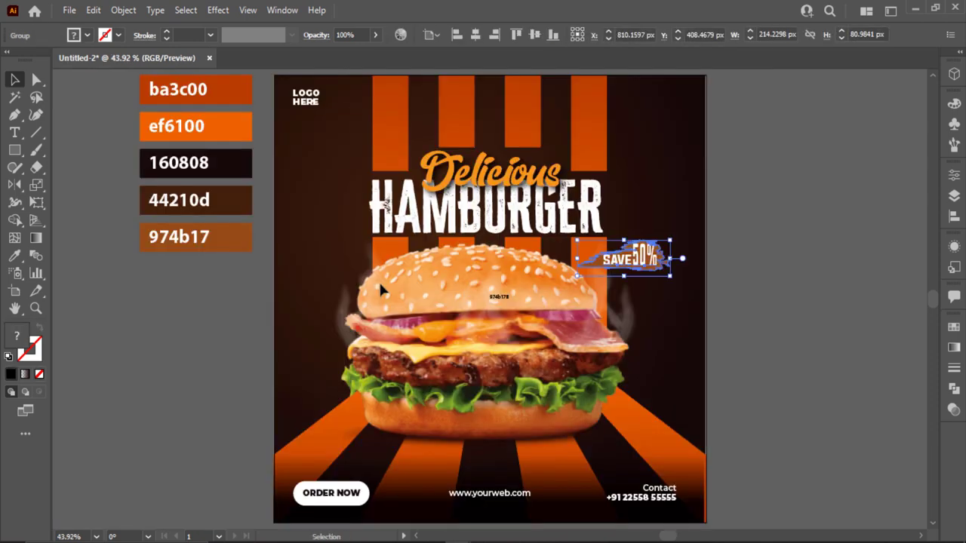
drag(688, 264, 387, 269)
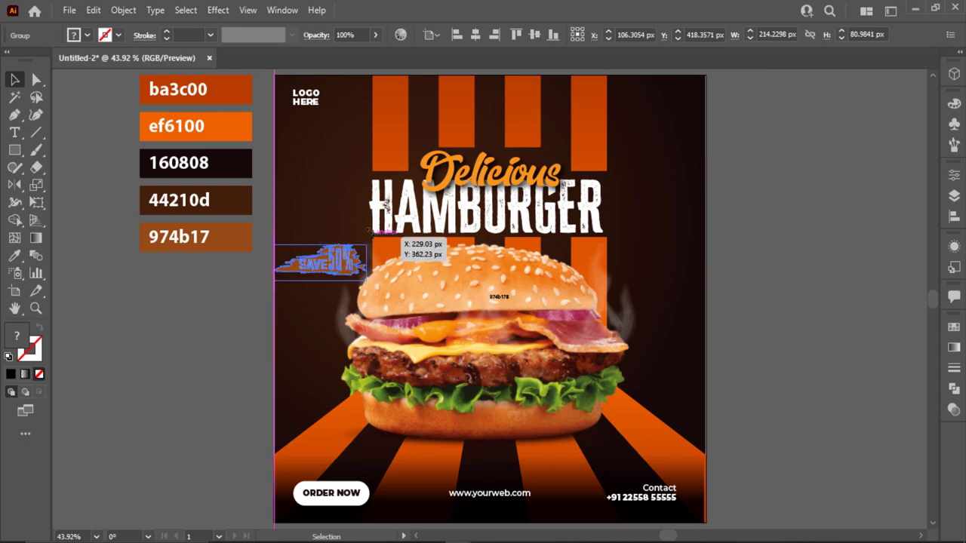
mouse_move(375, 244)
mouse_down()
mouse_move(361, 222)
mouse_move(368, 264)
mouse_up()
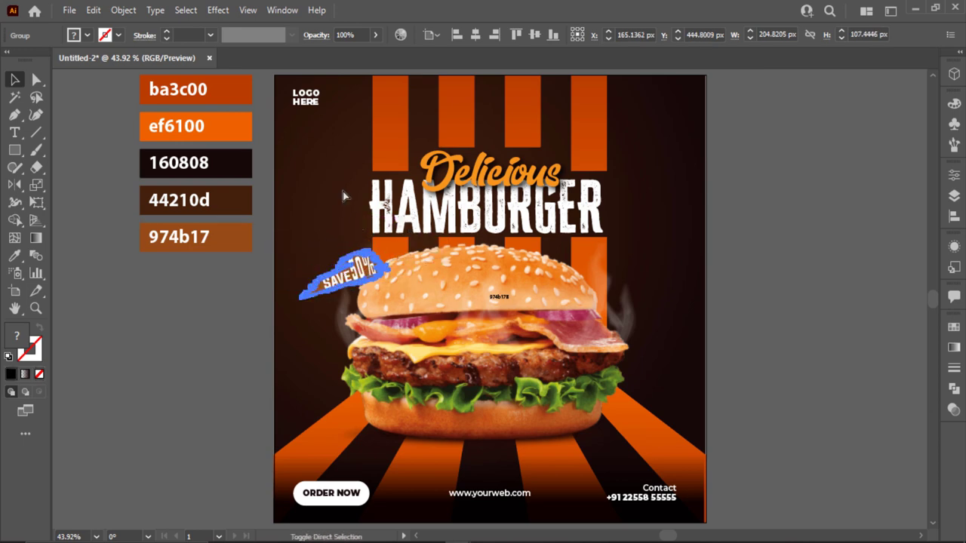
Step: Apply a drop shadow to the badge
click(218, 10)
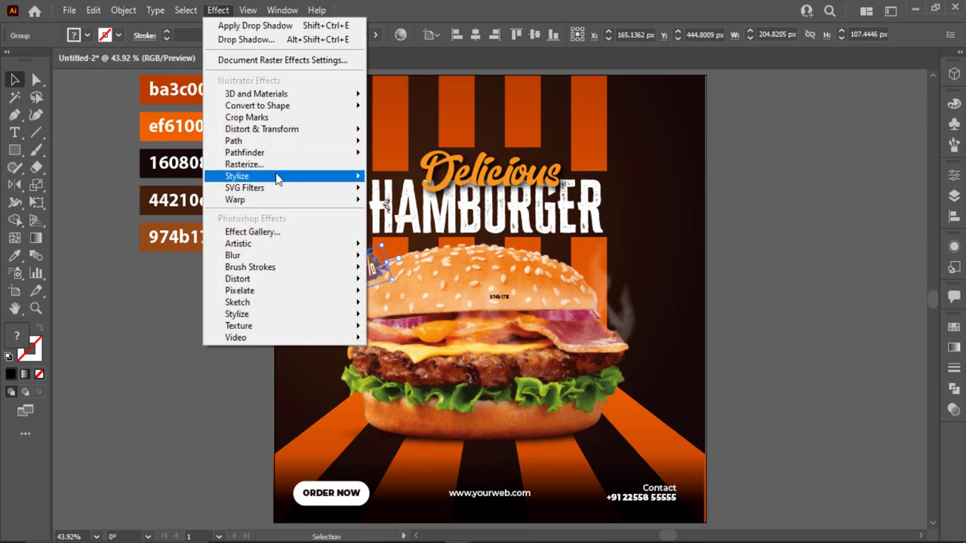
mouse_move(237, 175)
click(408, 180)
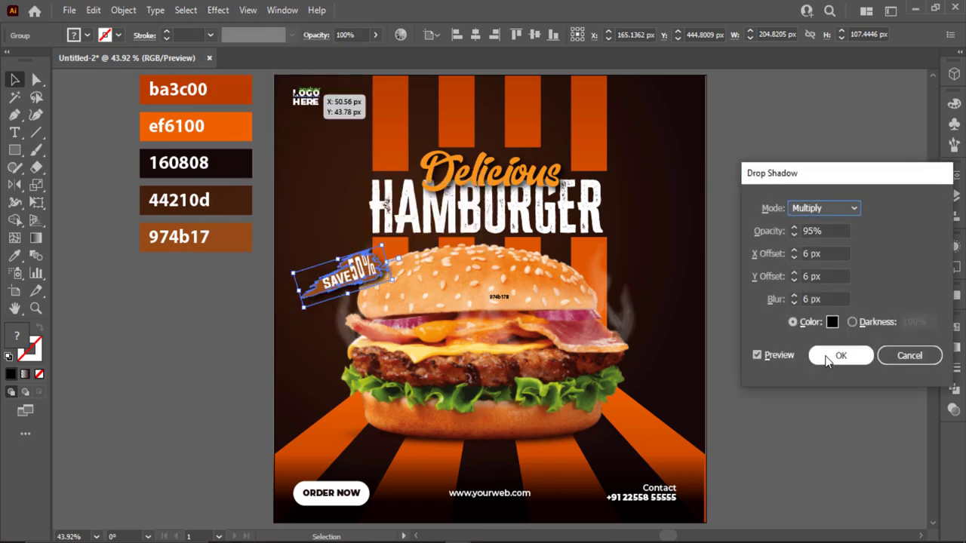
click(833, 355)
click(787, 412)
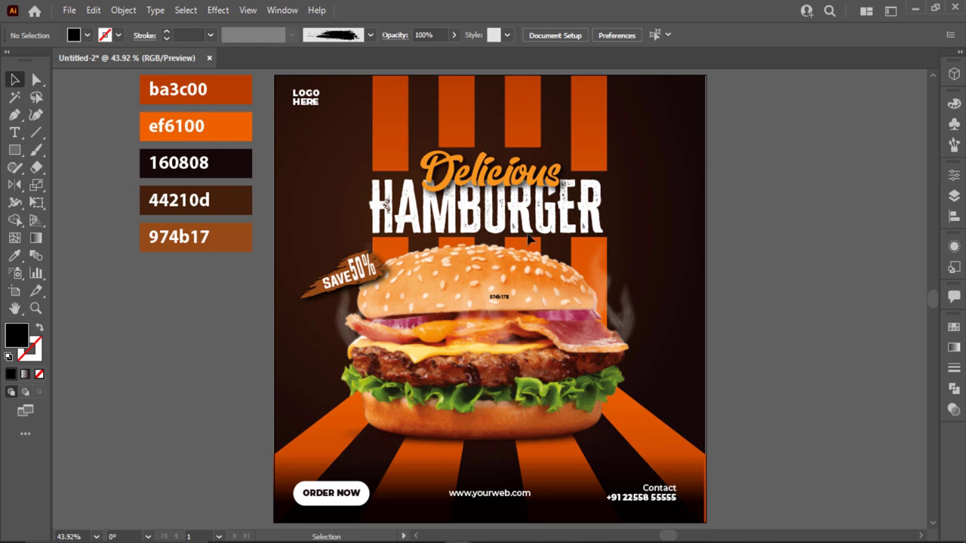
Step: Create a wide placeholder area text box beside the poster
click(14, 132)
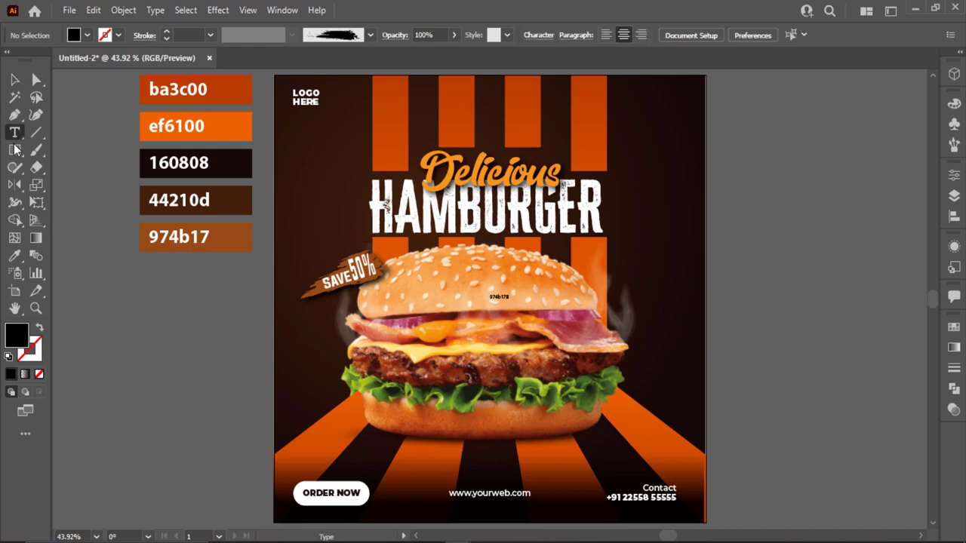
key(ctrl+z)
click(121, 332)
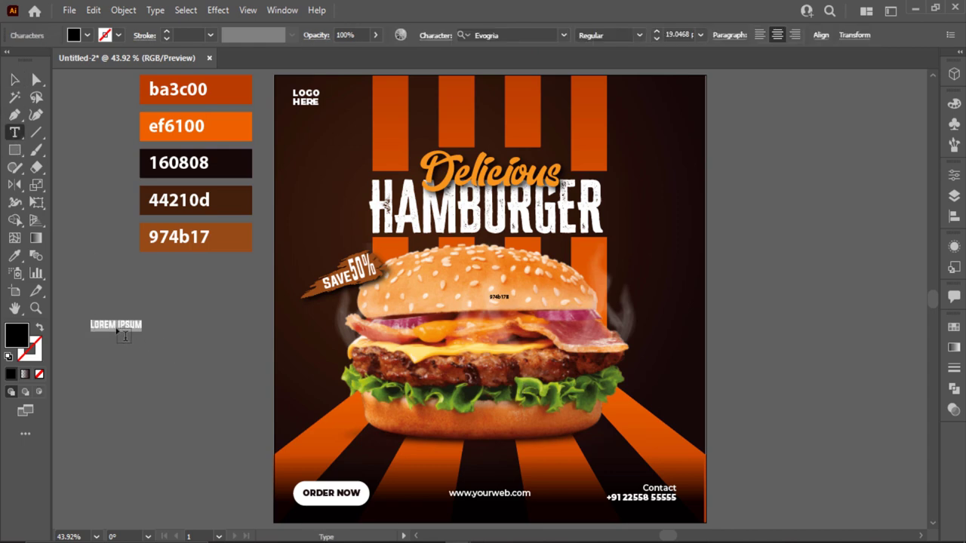
key(ctrl+z)
mouse_move(111, 349)
mouse_down()
mouse_move(489, 387)
mouse_move(369, 360)
mouse_up()
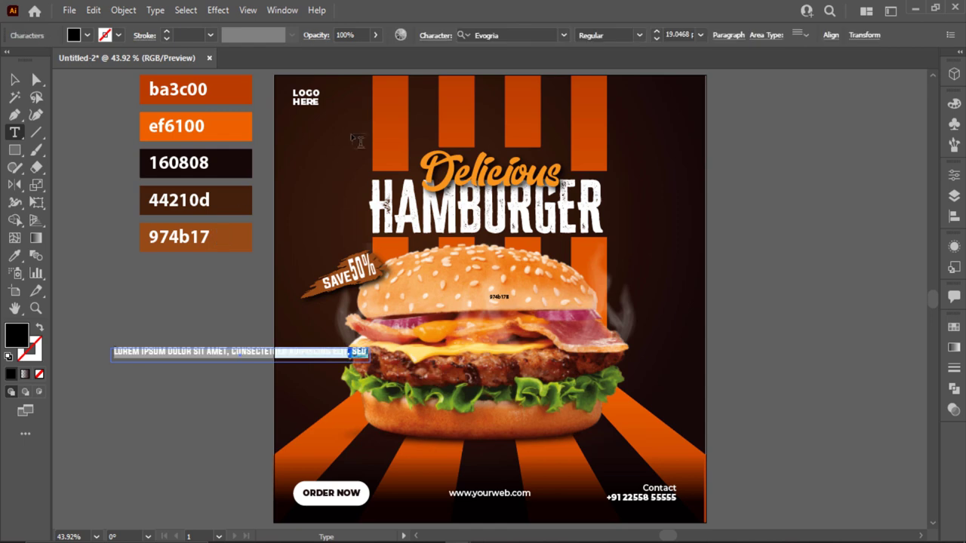
click(14, 81)
Step: Set the placeholder text to Roboto Condensed in white and move it to the poster bottom
click(529, 36)
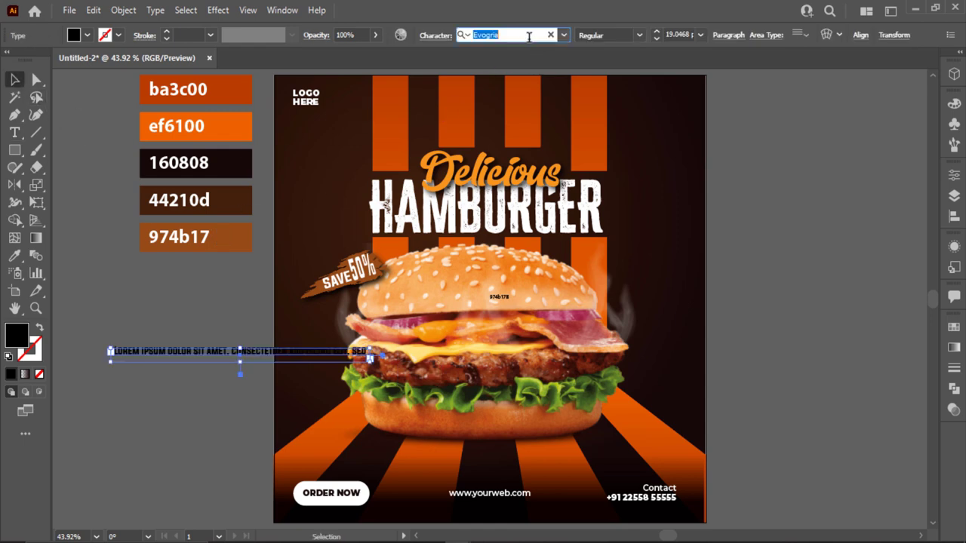
click(207, 366)
click(226, 352)
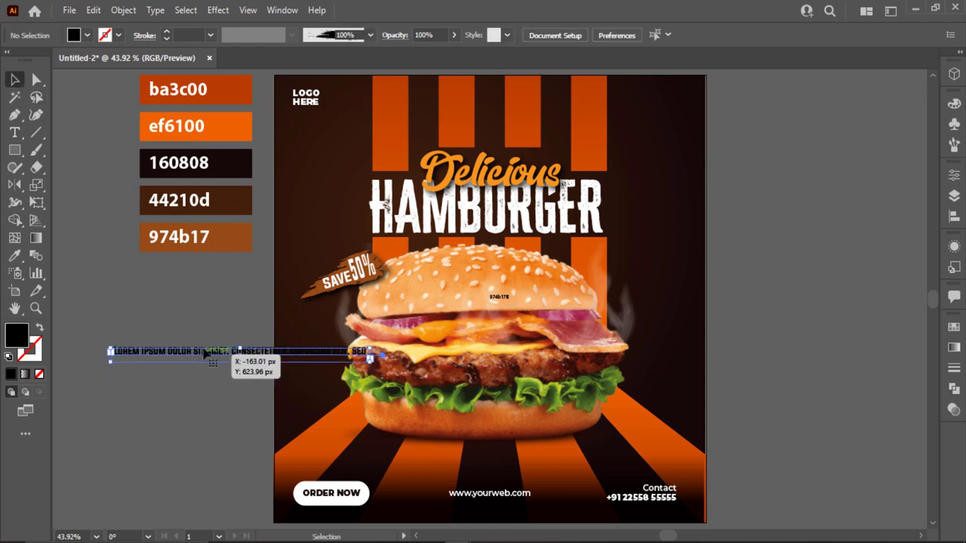
click(504, 35)
text(r)
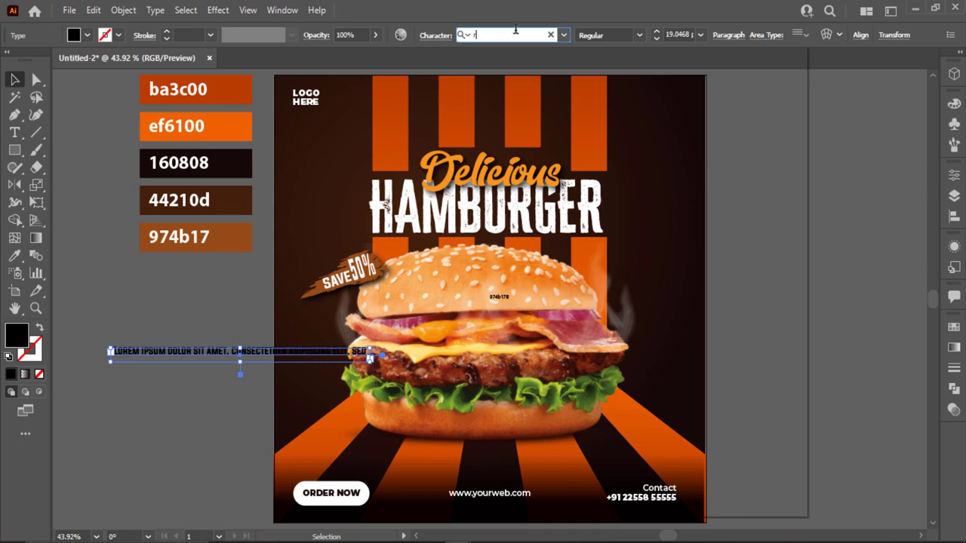
text(oboto)
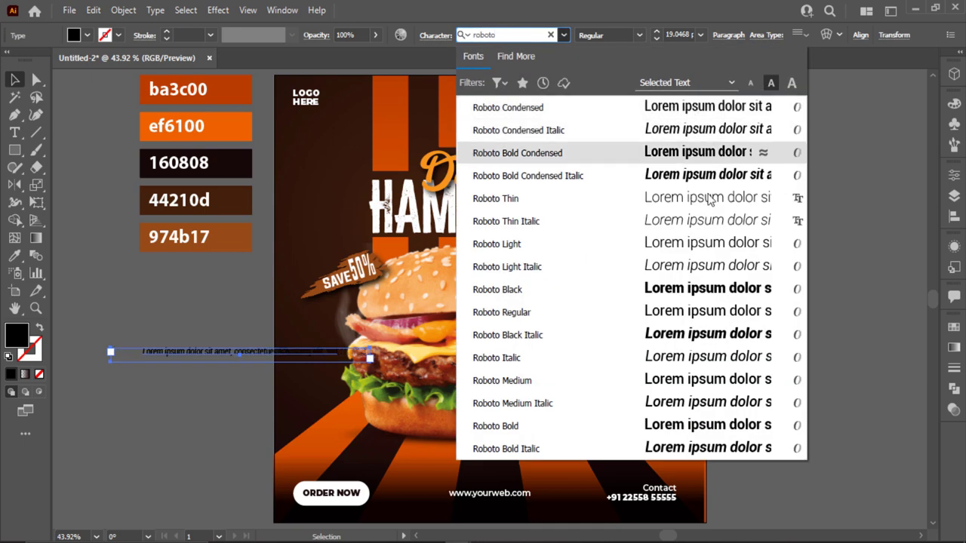
click(693, 107)
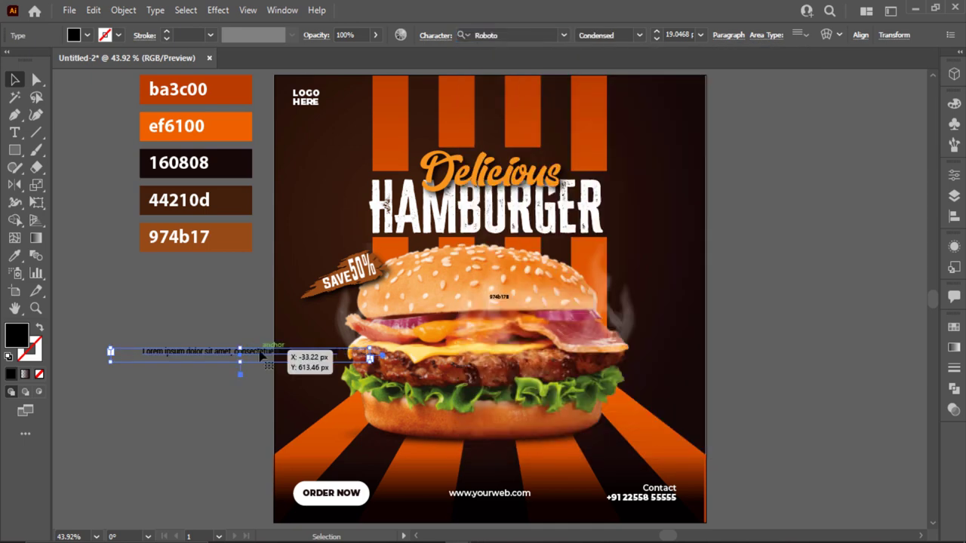
click(88, 35)
click(27, 55)
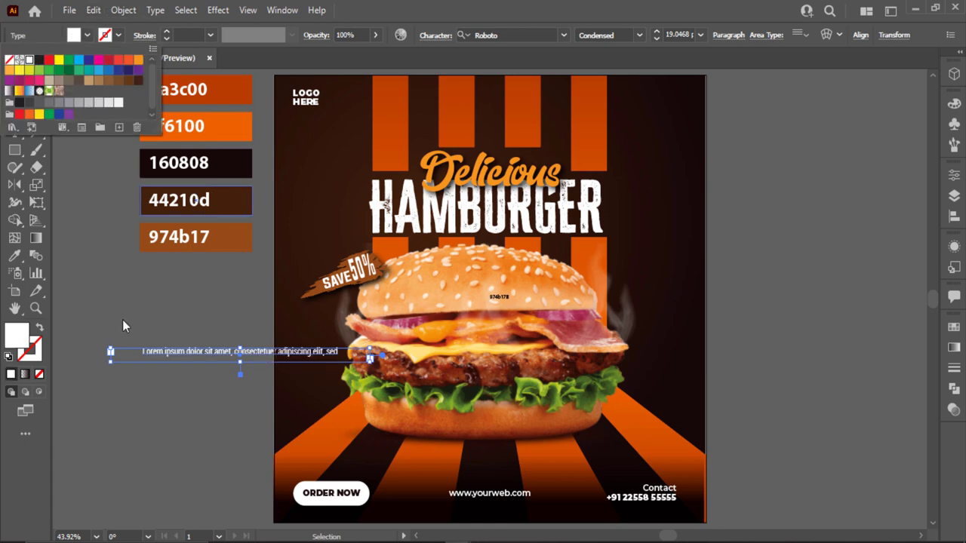
click(122, 319)
drag(288, 364, 549, 457)
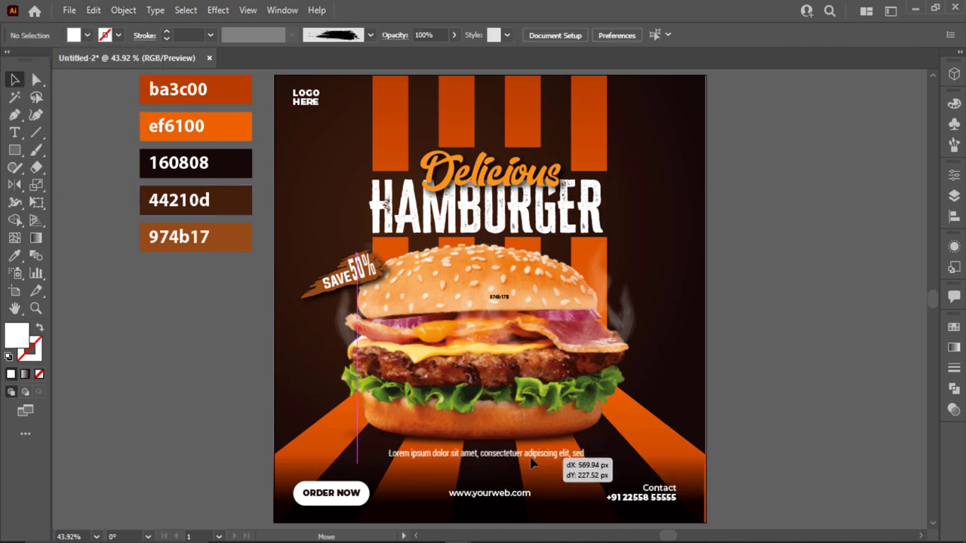
Step: Position the tagline above the website address and centre-align its text
key(ctrl+equal)
key(ctrl+equal)
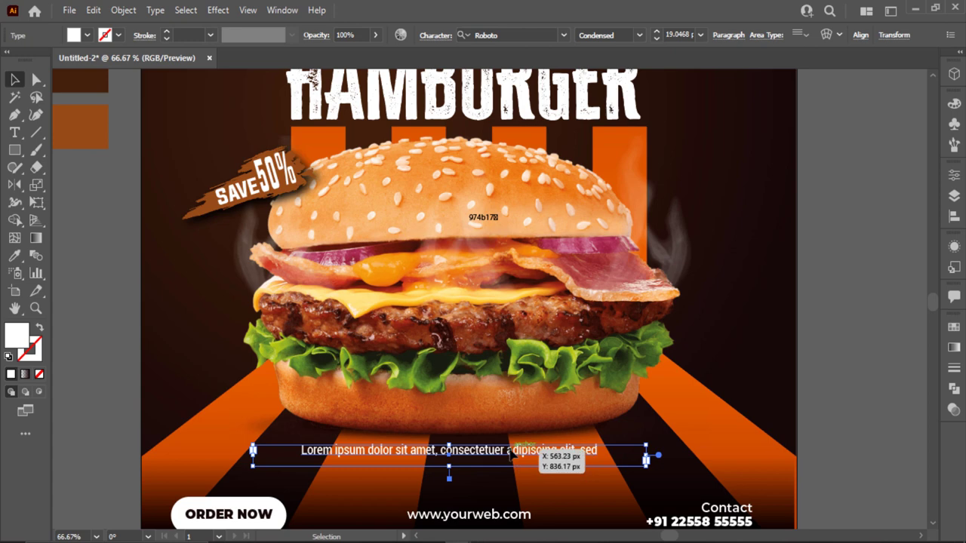
drag(550, 457, 520, 448)
key(t)
triple_click(519, 448)
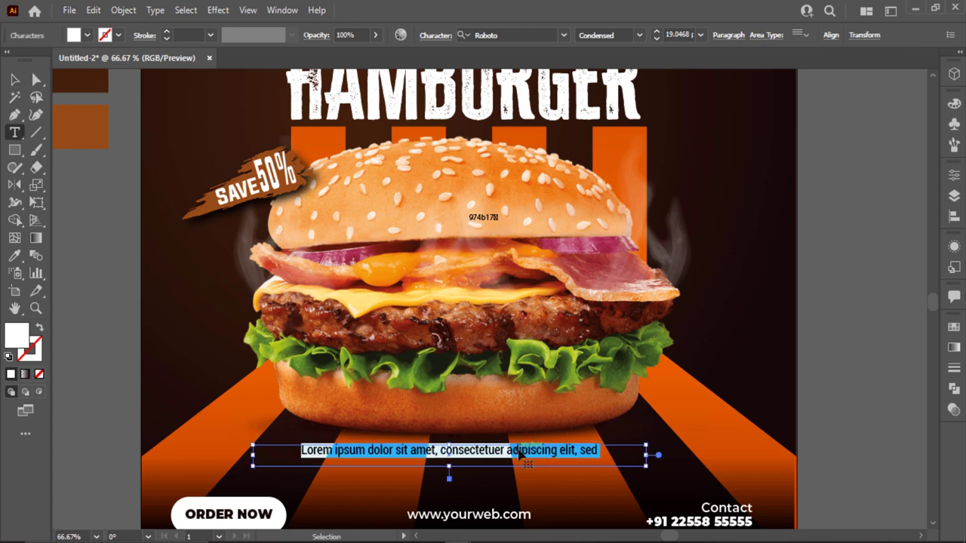
click(530, 448)
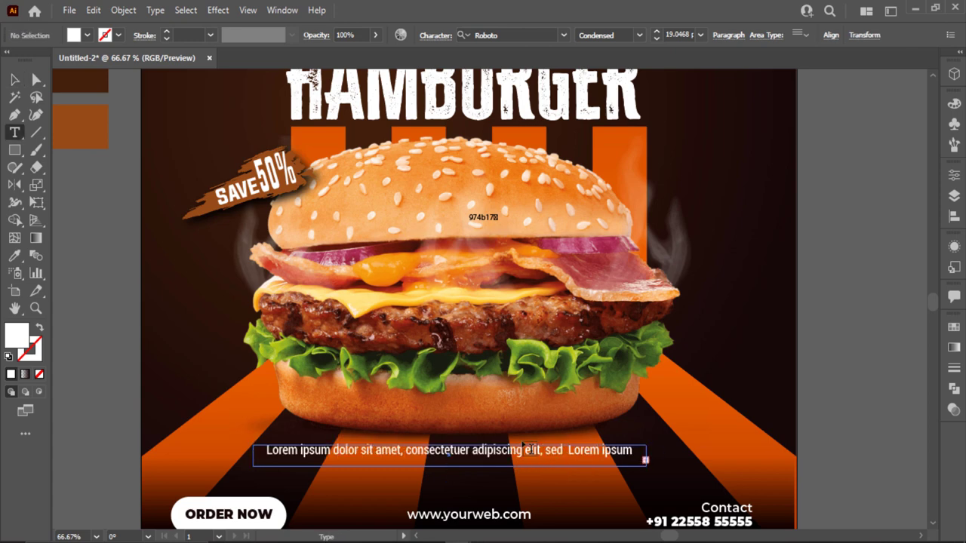
key(ctrl+z)
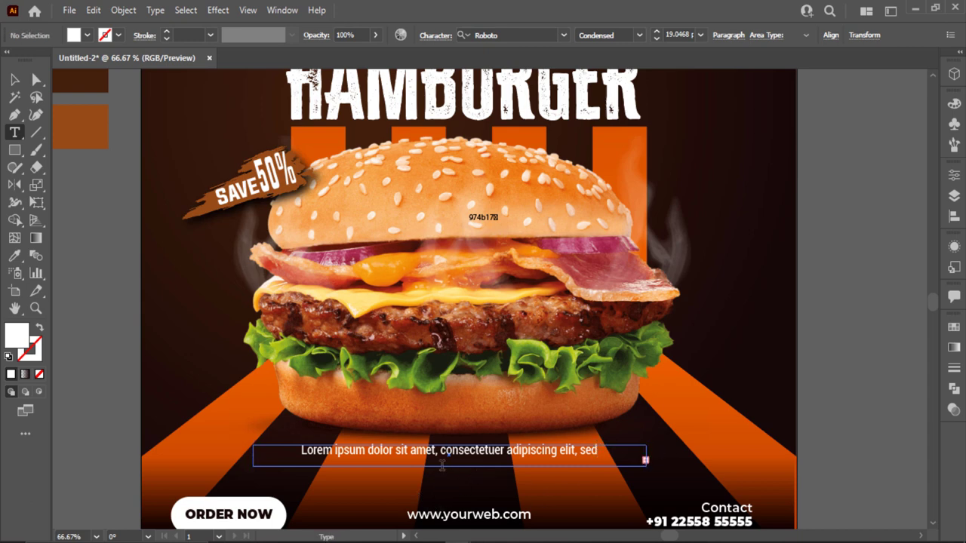
Step: Enlarge the tagline box to two lines, cut the second after 'consectetuer', nudge it down
click(15, 79)
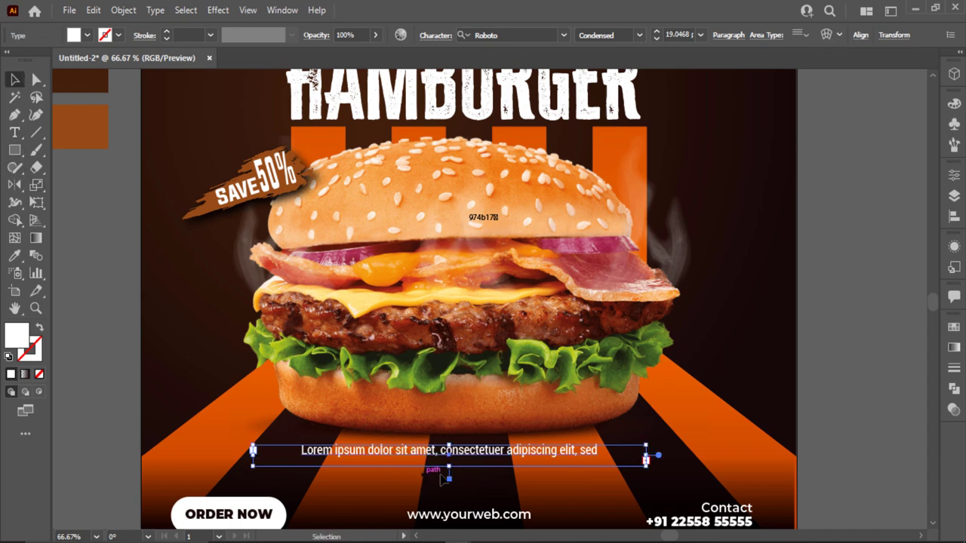
drag(450, 466, 450, 483)
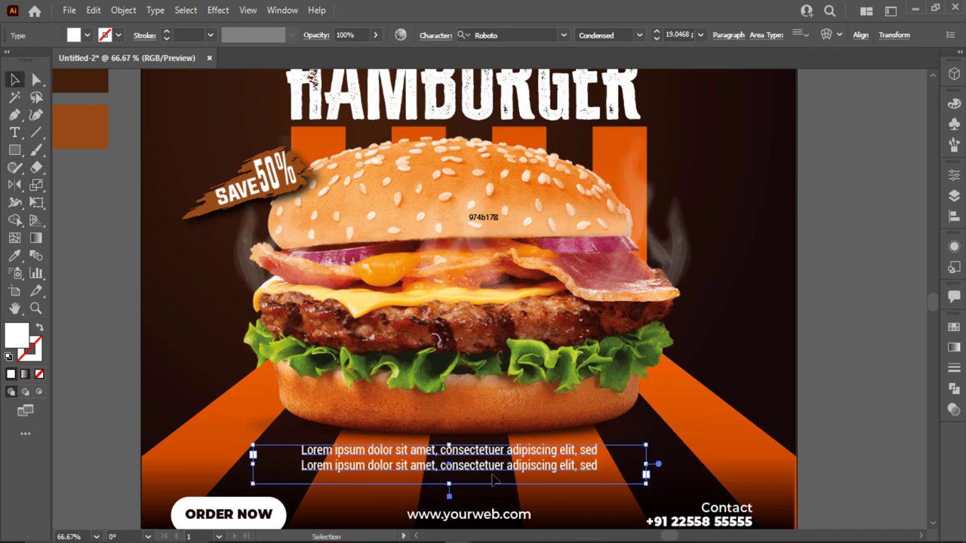
key(t)
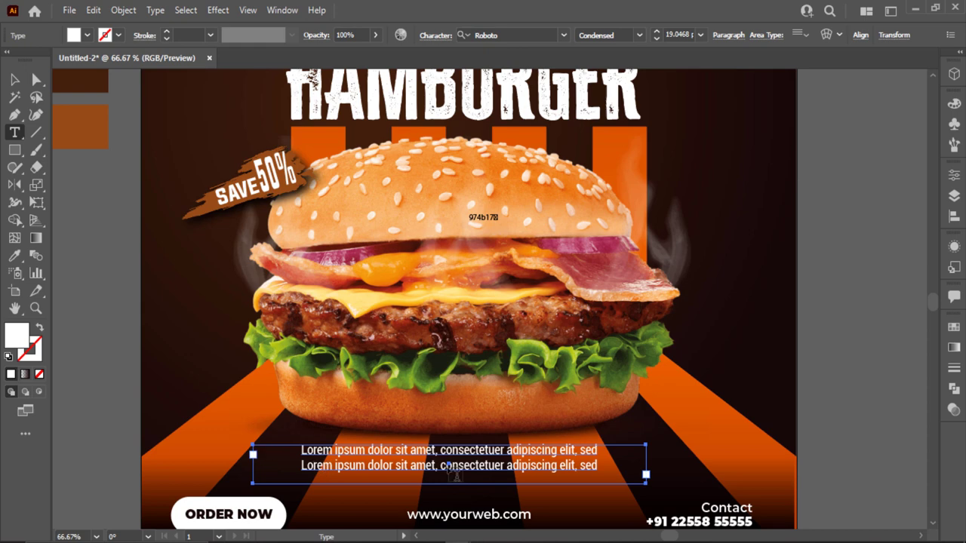
drag(504, 465, 620, 462)
key(BackSpace)
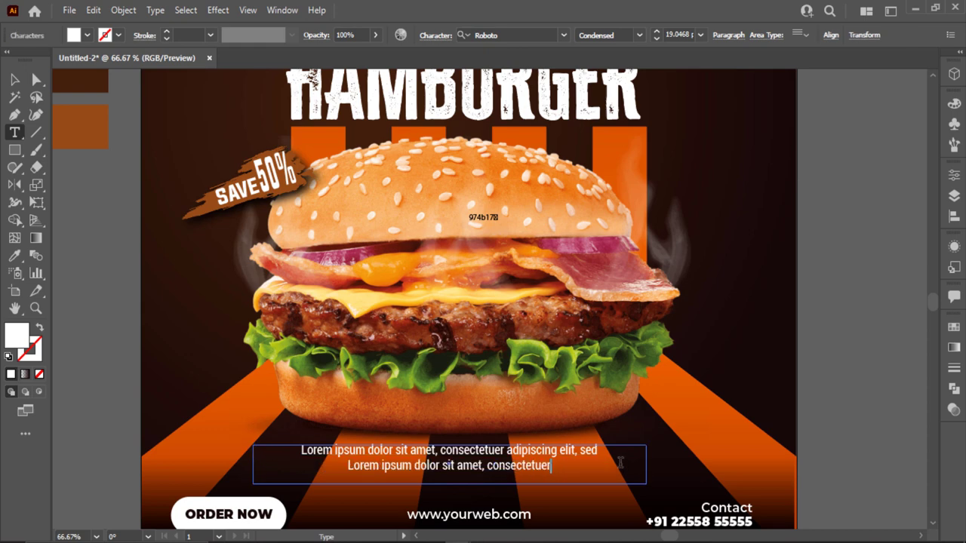
click(15, 78)
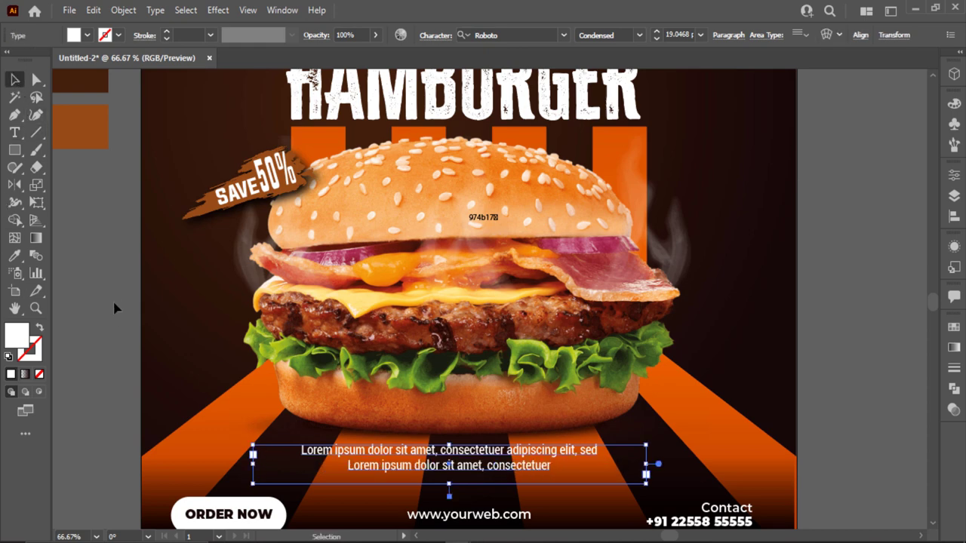
click(115, 307)
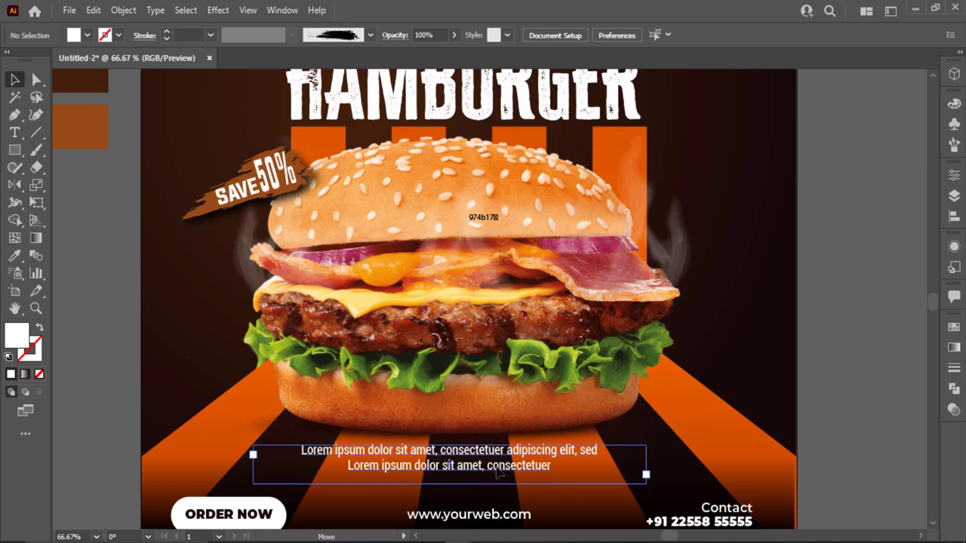
drag(468, 459, 467, 467)
click(679, 459)
Step: Align the tagline box to the artboard's horizontal centre
key(ctrl+0)
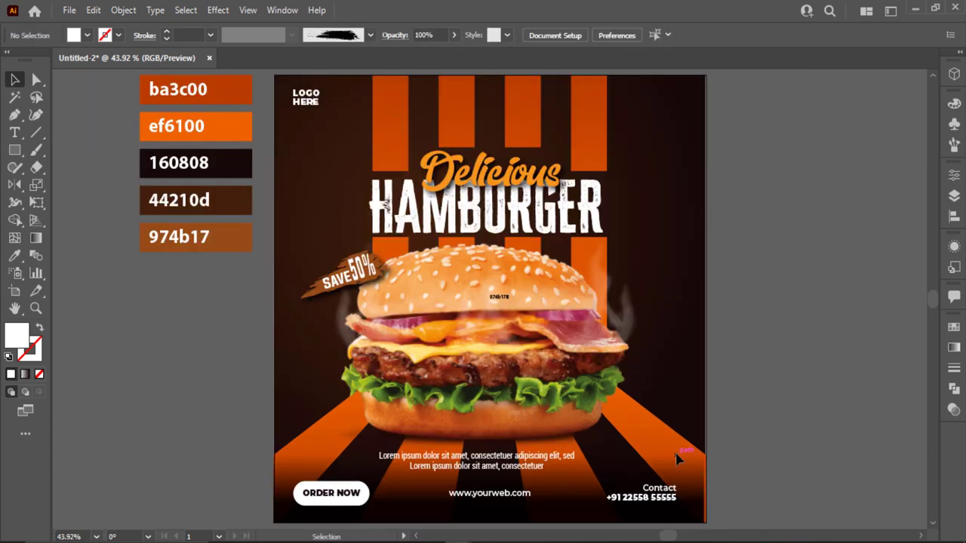
click(522, 462)
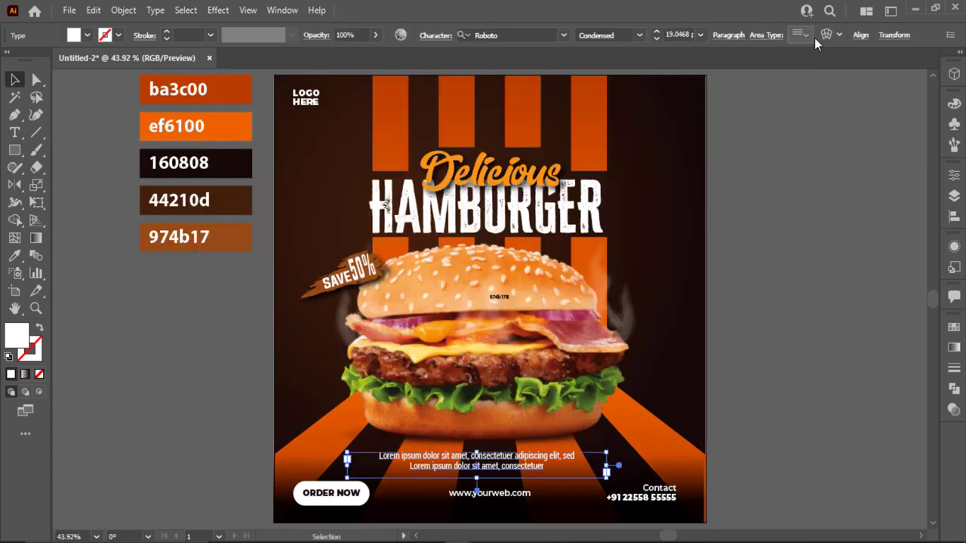
click(860, 35)
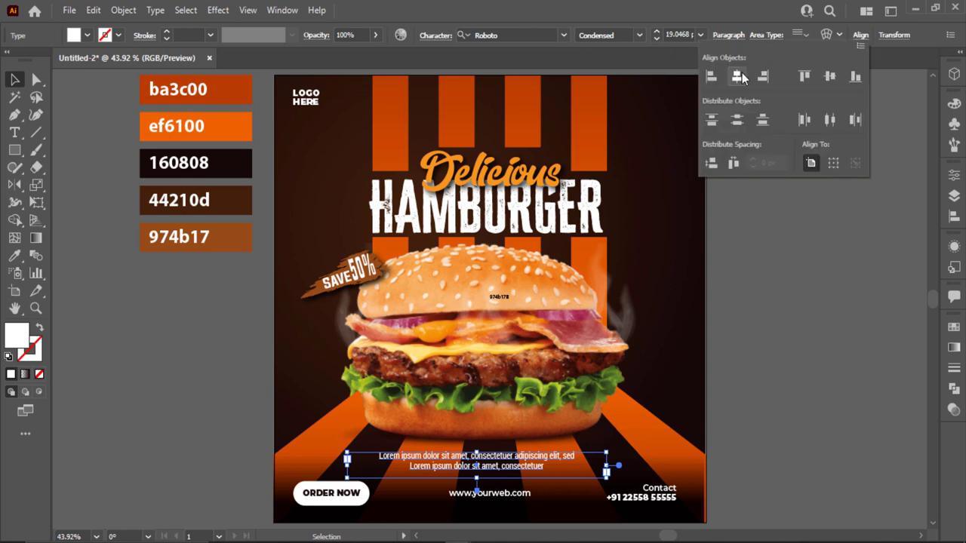
click(738, 76)
click(735, 273)
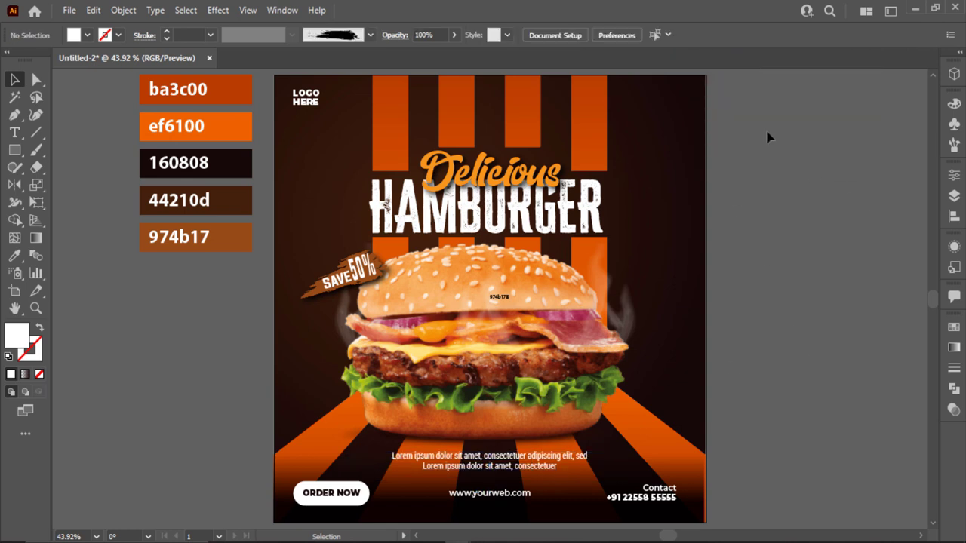